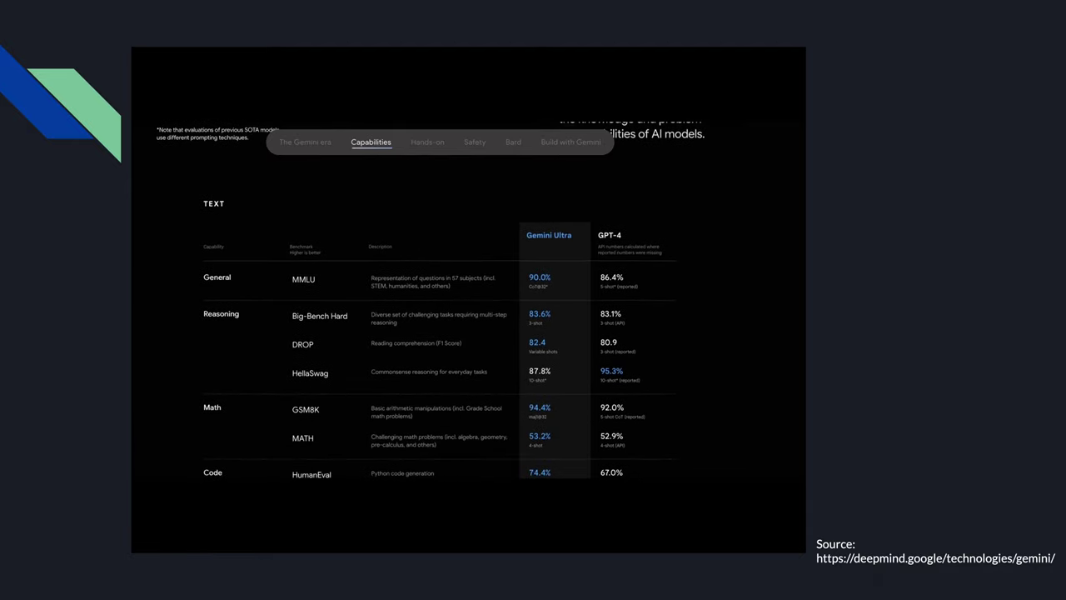
Advance to the slide showing the embedded Gemini hands-on video
key(Right)
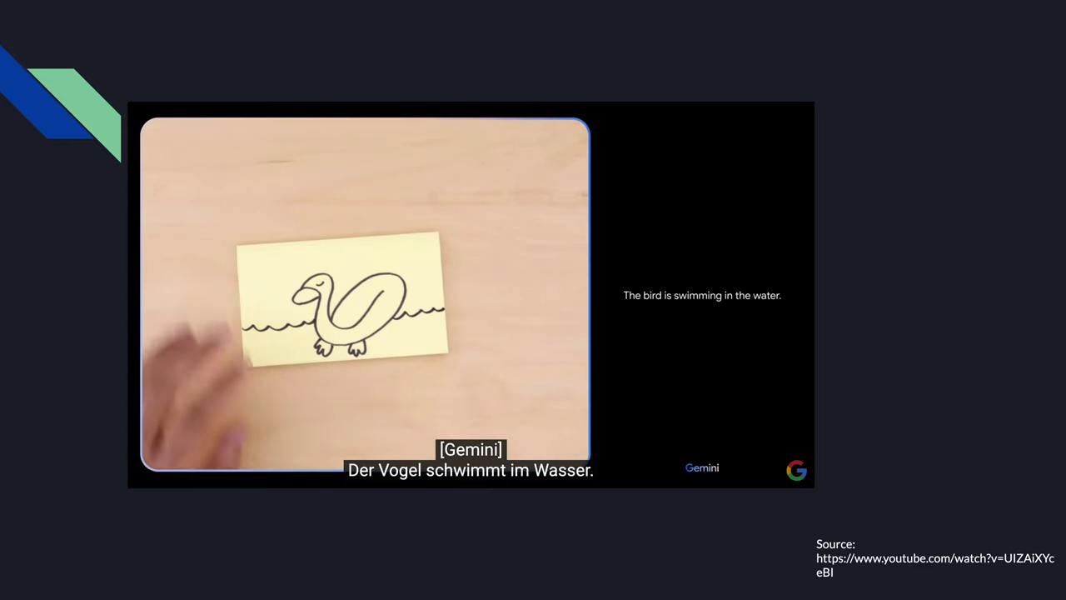
Advance to the slide comparing Gemini's hand-image blog examples with GPT-4V's hand-photo reply
key(Right)
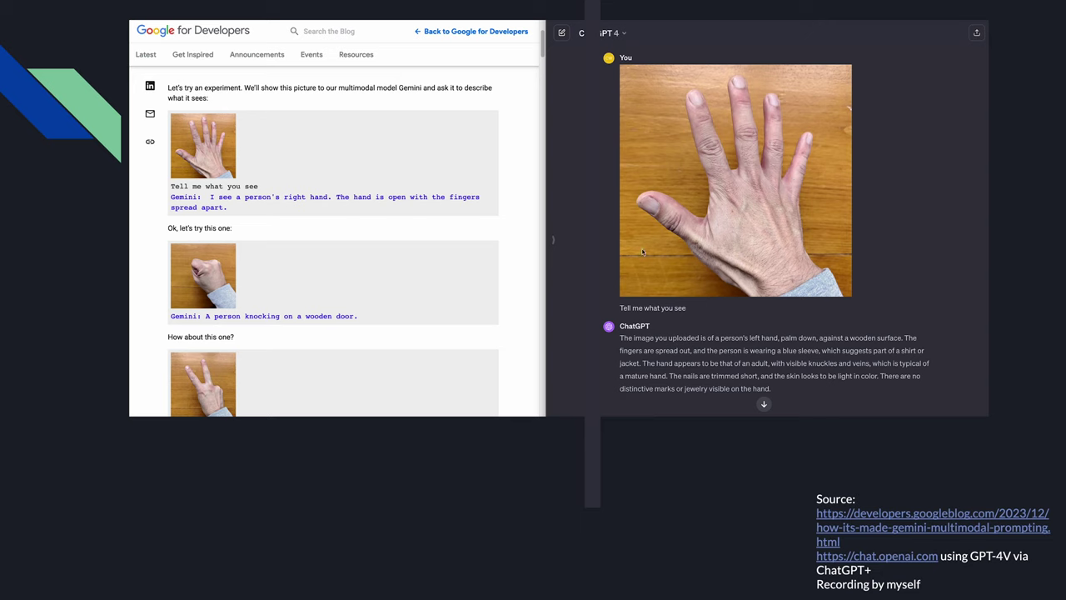
drag(616, 309, 633, 309)
click(633, 308)
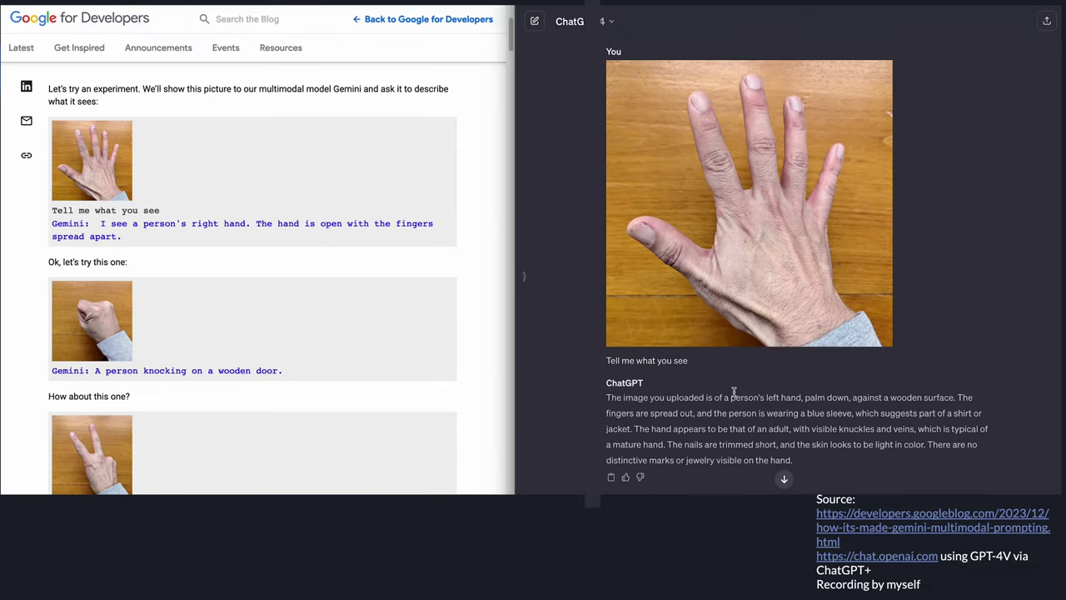
drag(725, 398, 793, 397)
click(792, 397)
drag(140, 222, 199, 223)
click(199, 224)
scroll(786, 382, down, 1)
scroll(785, 381, down, 1)
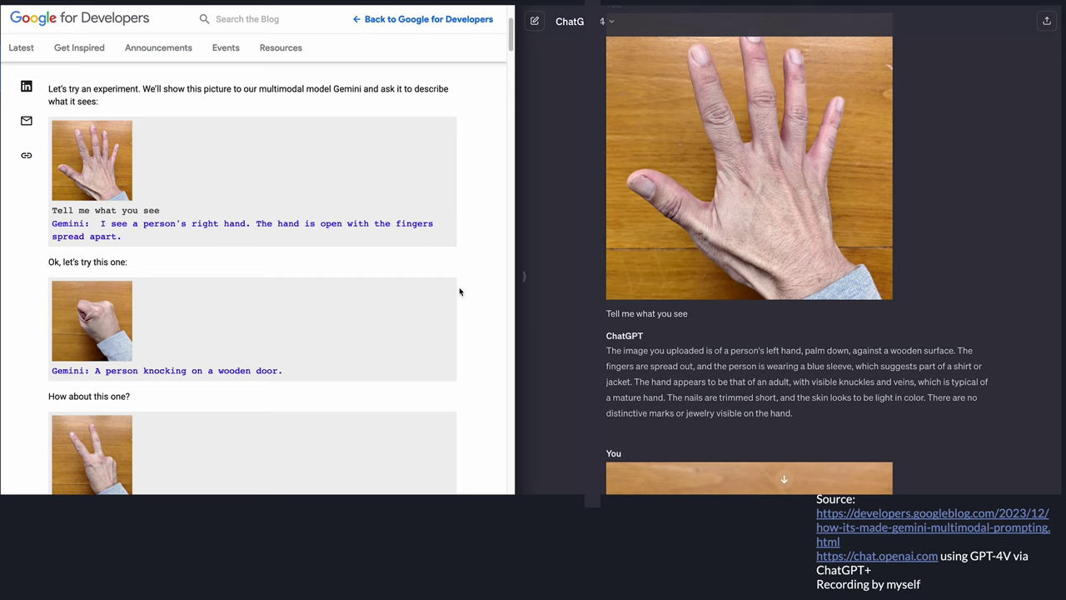
Scroll to ChatGPT's closed-left-fist description, highlighting its opening and the phrase 'previous image'
scroll(814, 324, down, 3)
scroll(775, 296, down, 9)
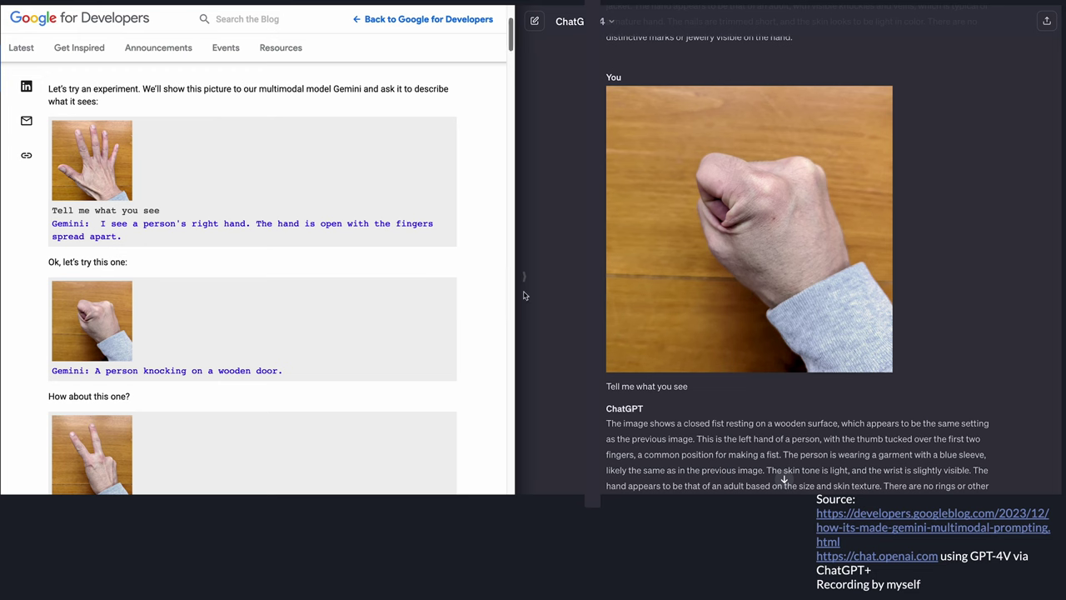
scroll(633, 304, down, 4)
drag(673, 307, 983, 307)
click(646, 331)
drag(630, 321, 694, 326)
click(694, 326)
scroll(754, 287, up, 6)
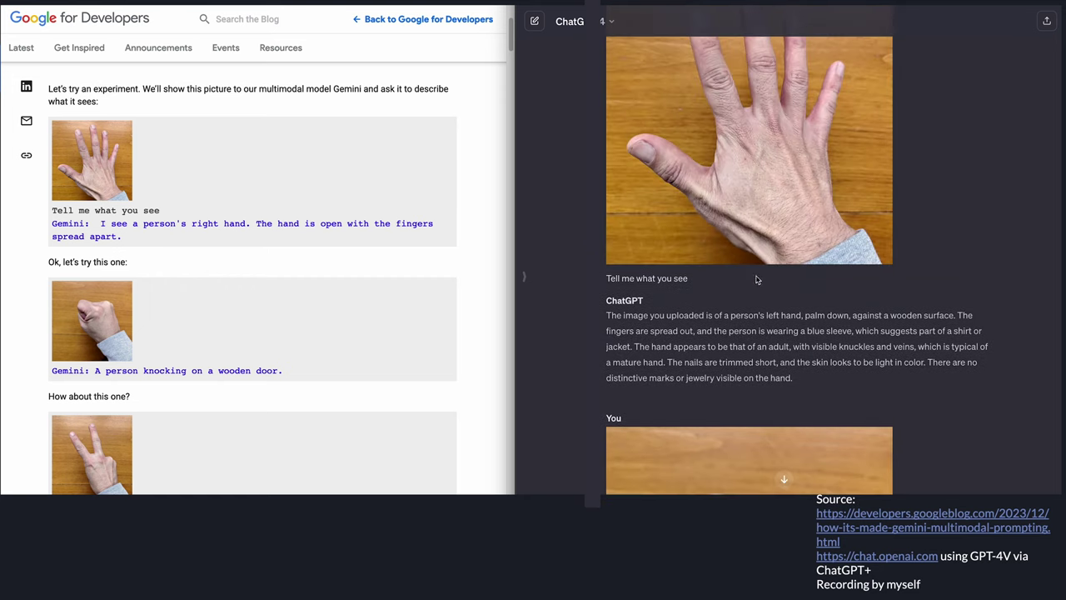
scroll(809, 439, down, 5)
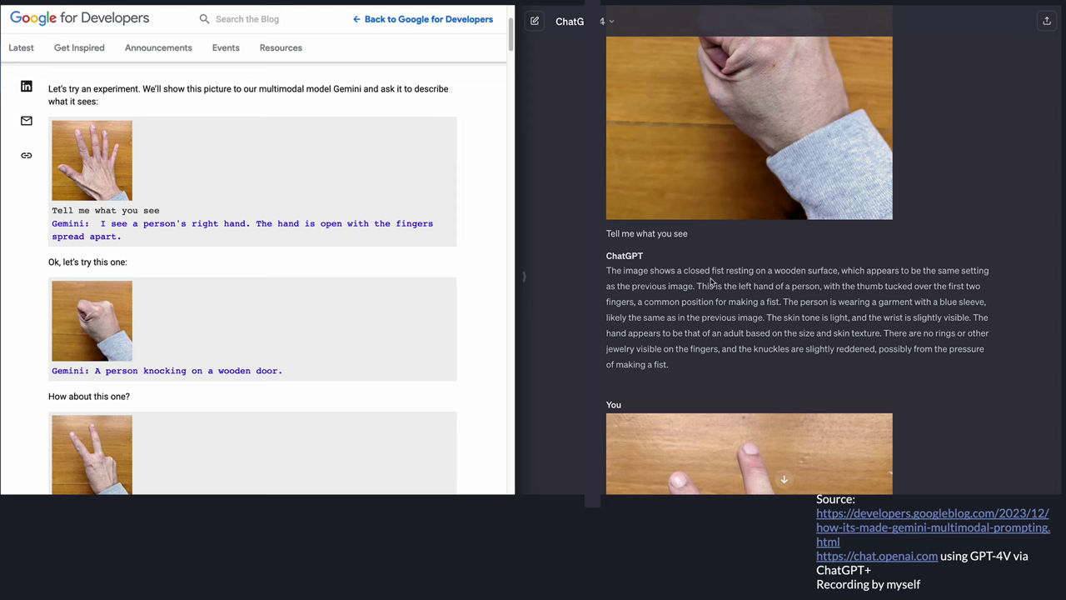
drag(733, 285, 820, 286)
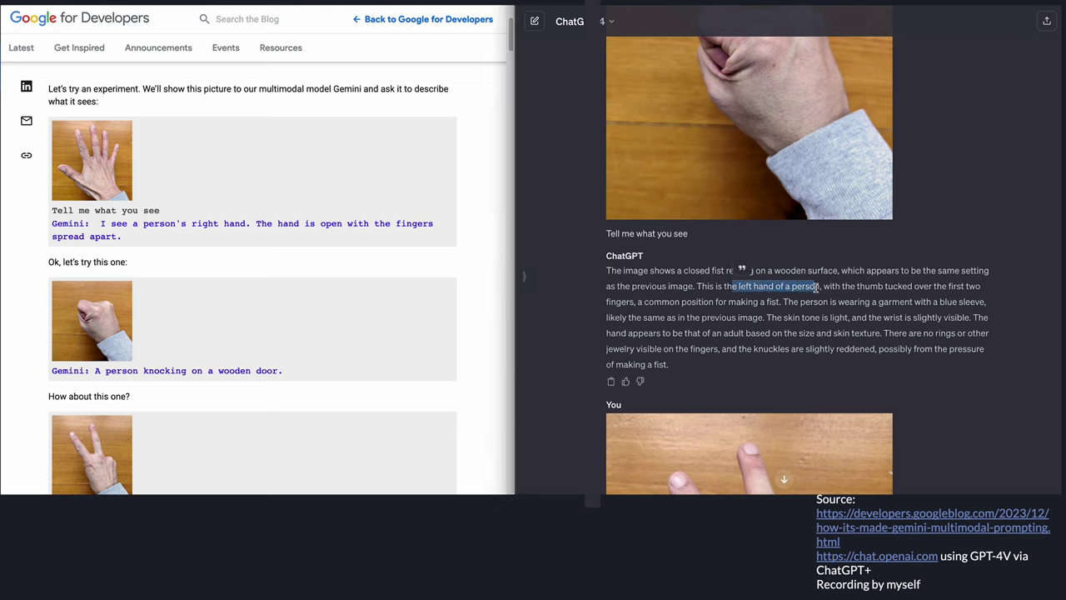
click(802, 286)
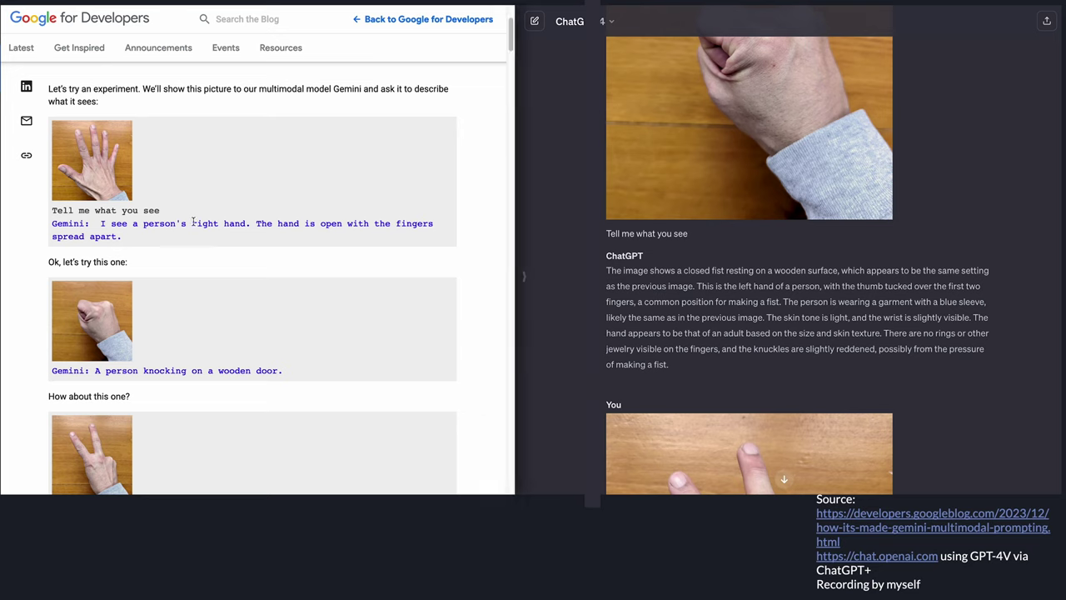
drag(193, 223, 247, 220)
click(249, 222)
Scroll to ChatGPT's two-finger reply and highlight its 'left hand' wording
scroll(285, 293, down, 3)
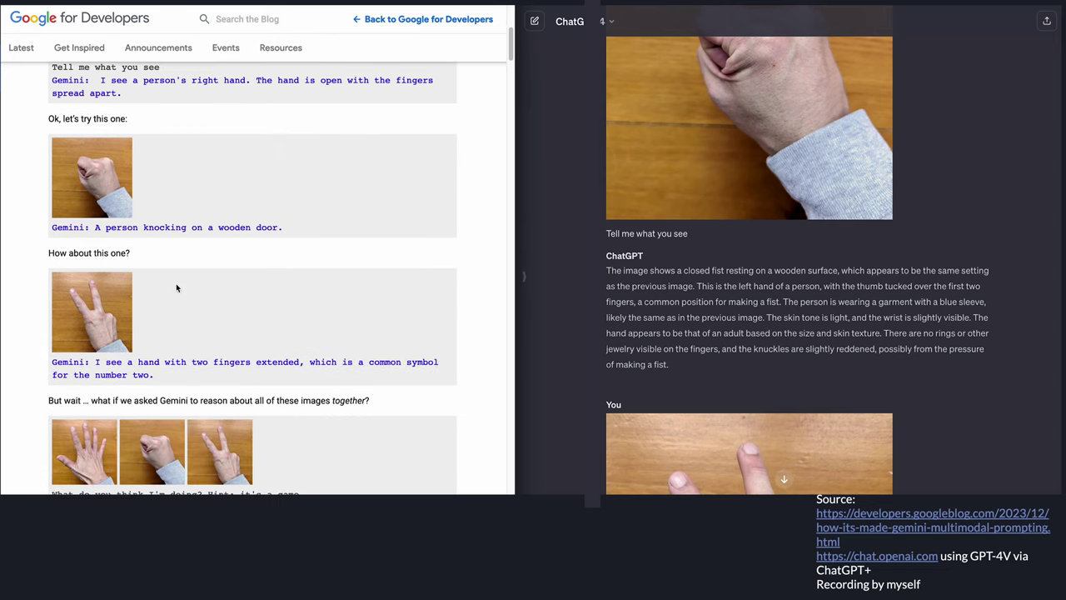
scroll(783, 268, down, 3)
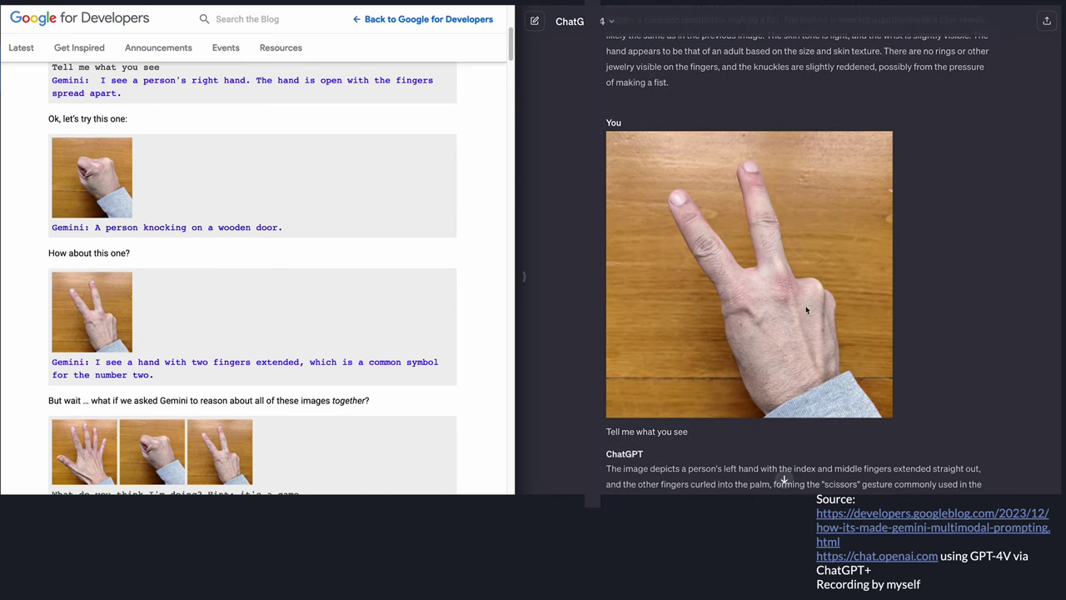
scroll(786, 290, down, 3)
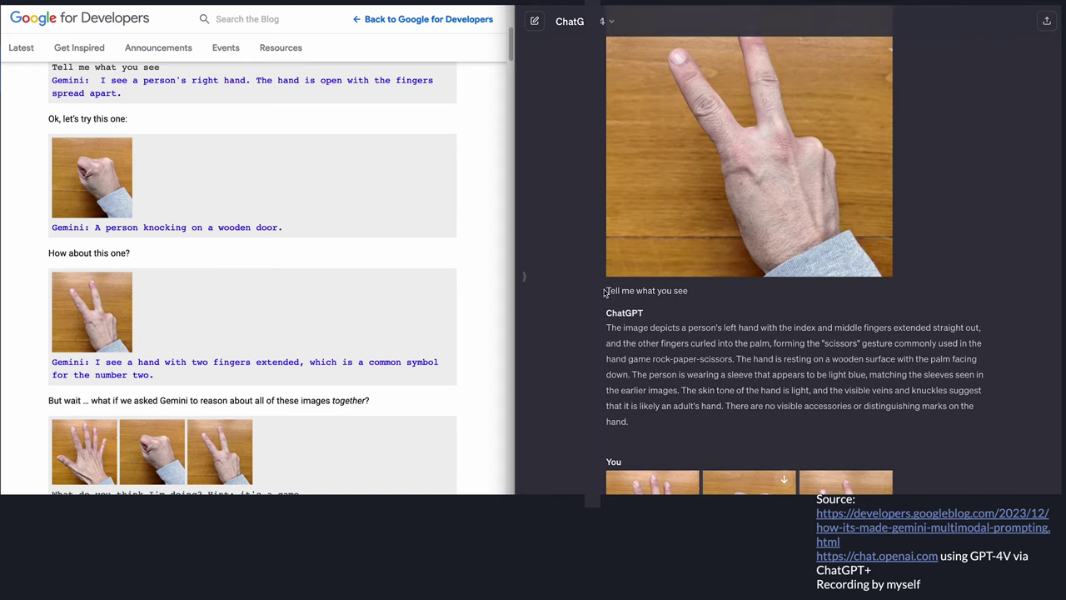
drag(608, 290, 686, 289)
click(699, 296)
drag(721, 327, 983, 327)
click(832, 330)
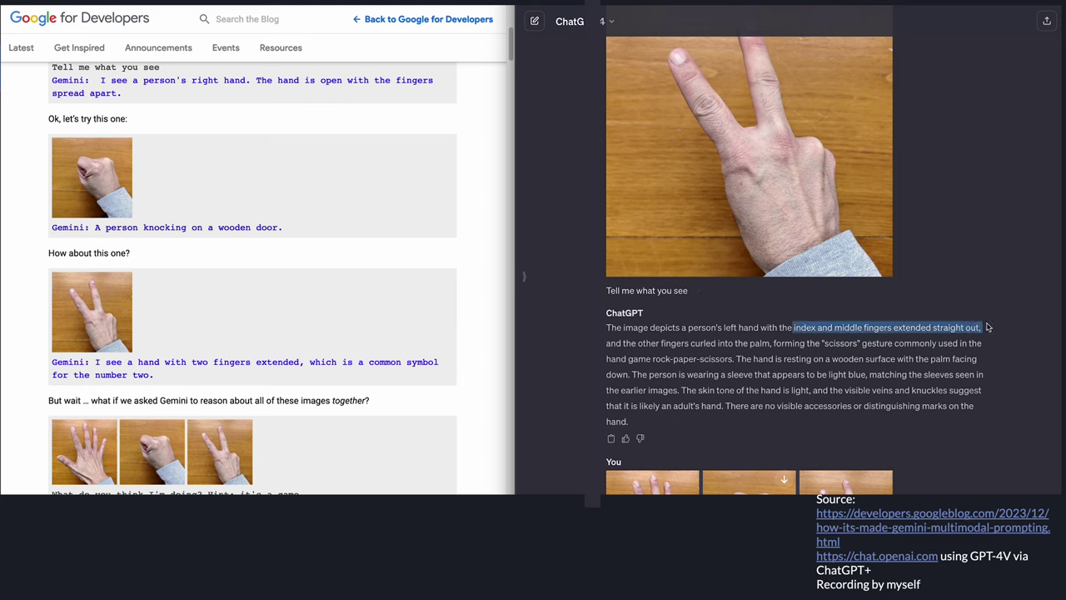
Highlight the scissors-gesture phrase and the reply through 'rock-paper-scissors'
click(947, 330)
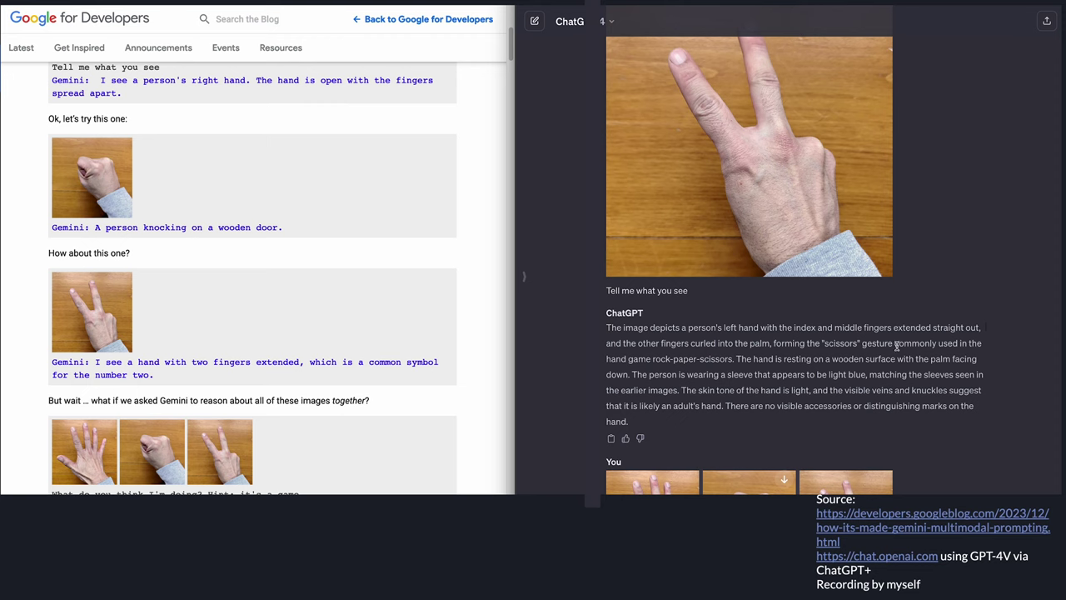
drag(821, 343, 994, 350)
click(981, 350)
drag(607, 328, 739, 359)
click(739, 359)
scroll(389, 319, down, 3)
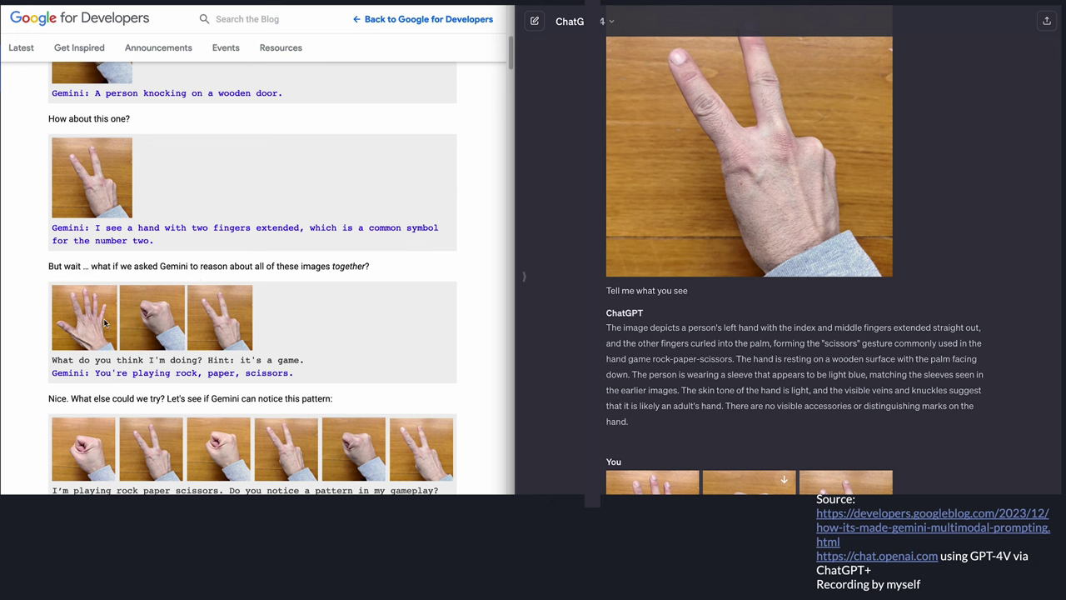
Show ChatGPT's Rock-Paper-Scissors answer, highlighting 'Hint: it's a game.' in Gemini's blog example
scroll(811, 292, down, 5)
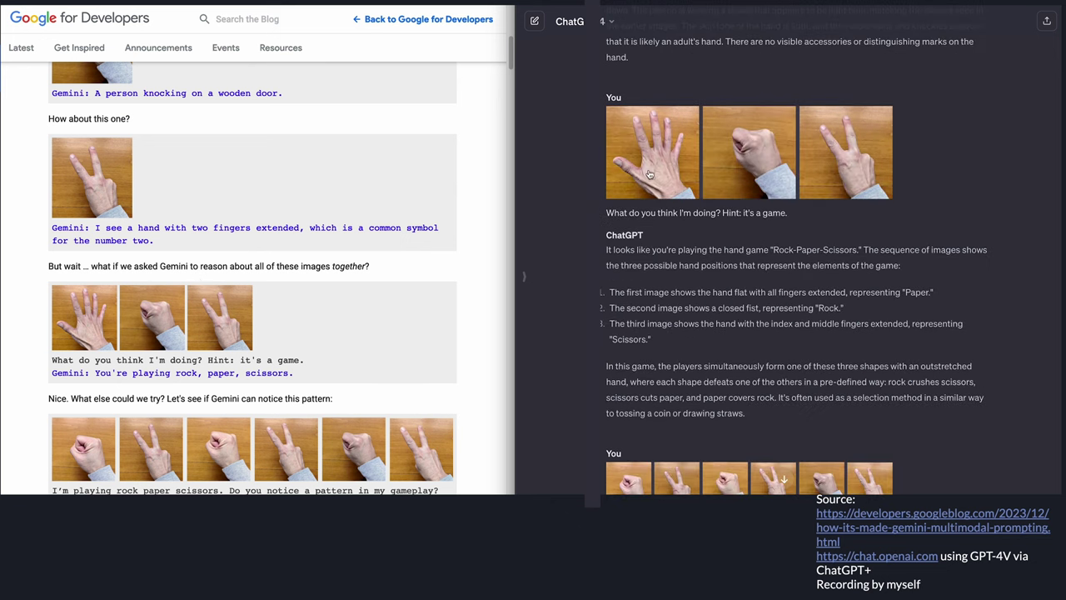
drag(207, 360, 291, 359)
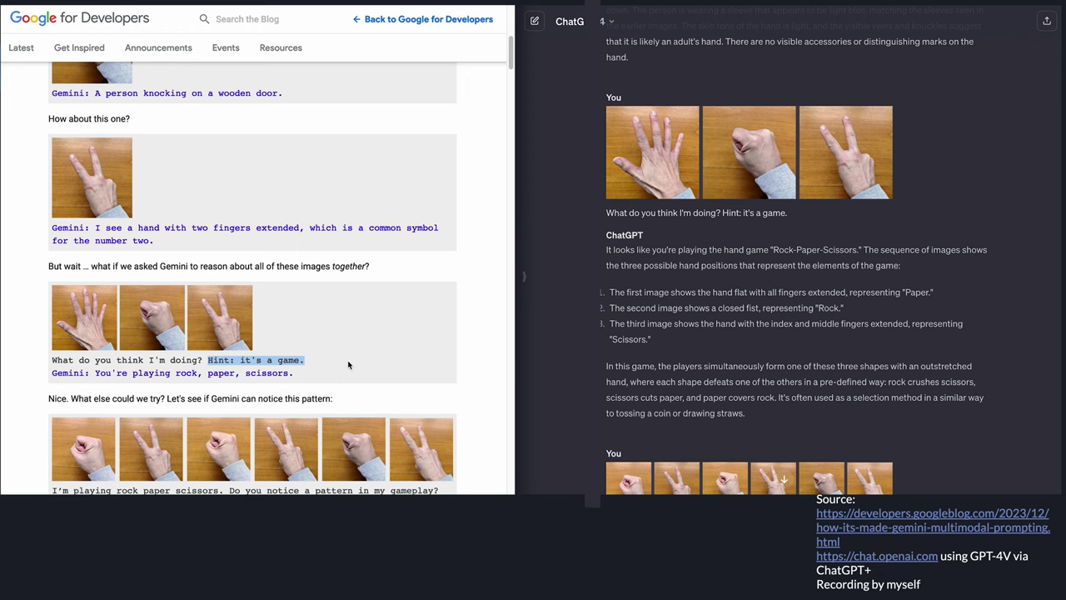
click(390, 302)
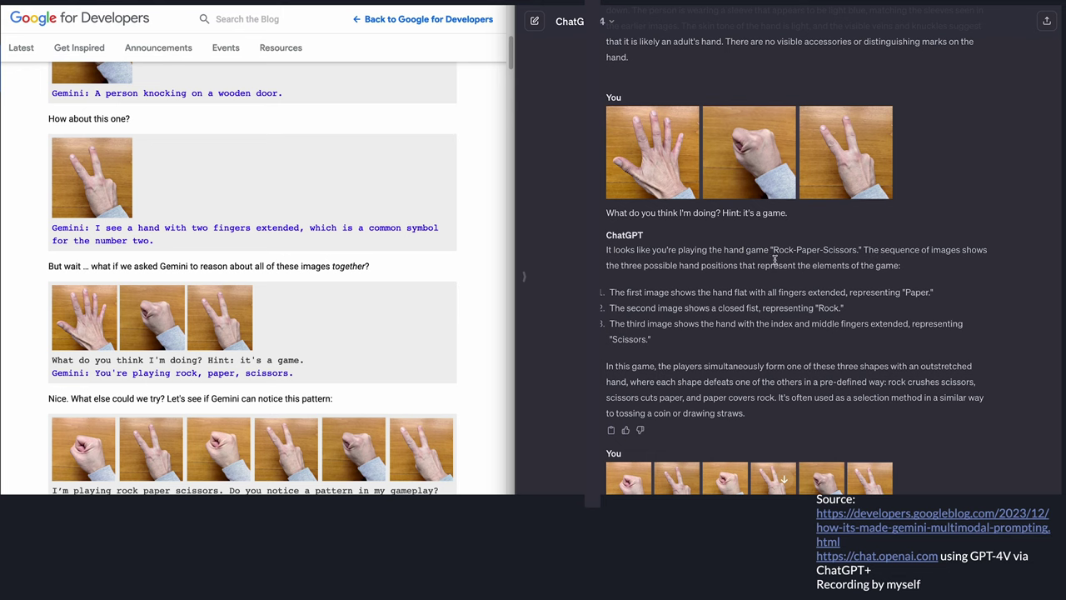
scroll(834, 249, down, 2)
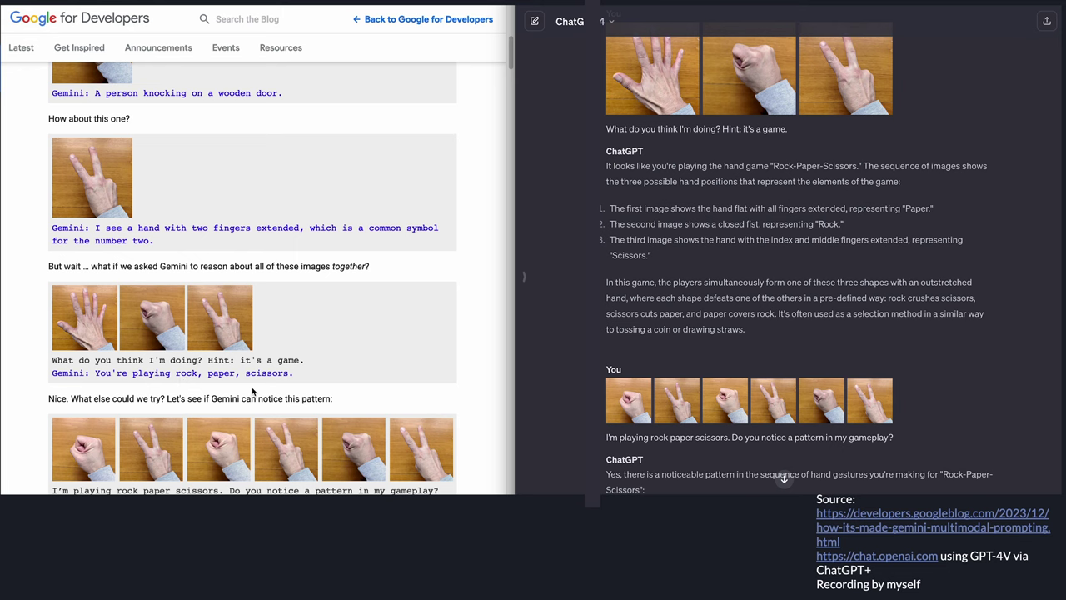
Scroll to ChatGPT's alternating Rock-and-Paper reading and the follow-up strategy question
scroll(252, 392, down, 3)
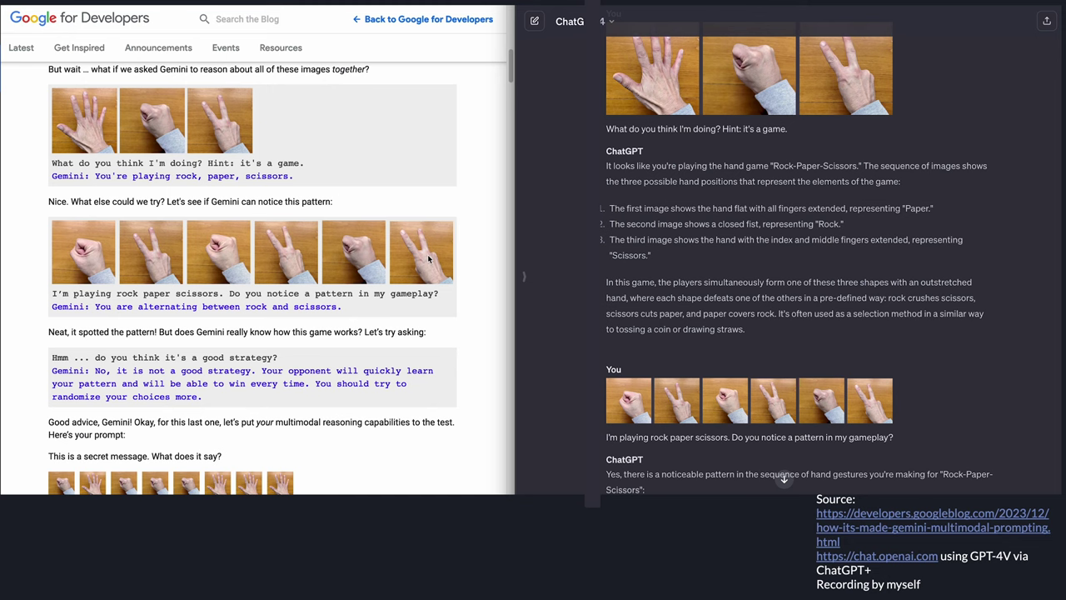
scroll(658, 314, down, 3)
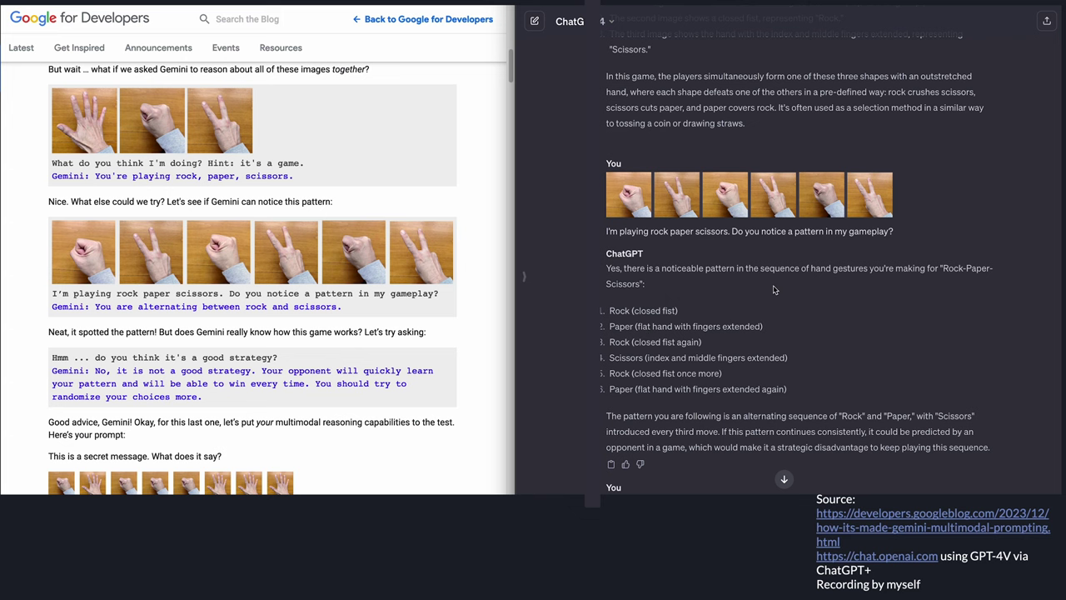
scroll(773, 289, down, 1)
Show ChatGPT's full strategy reply, then scroll the blog to 'Spatial reasoning and logic'
scroll(773, 289, down, 1)
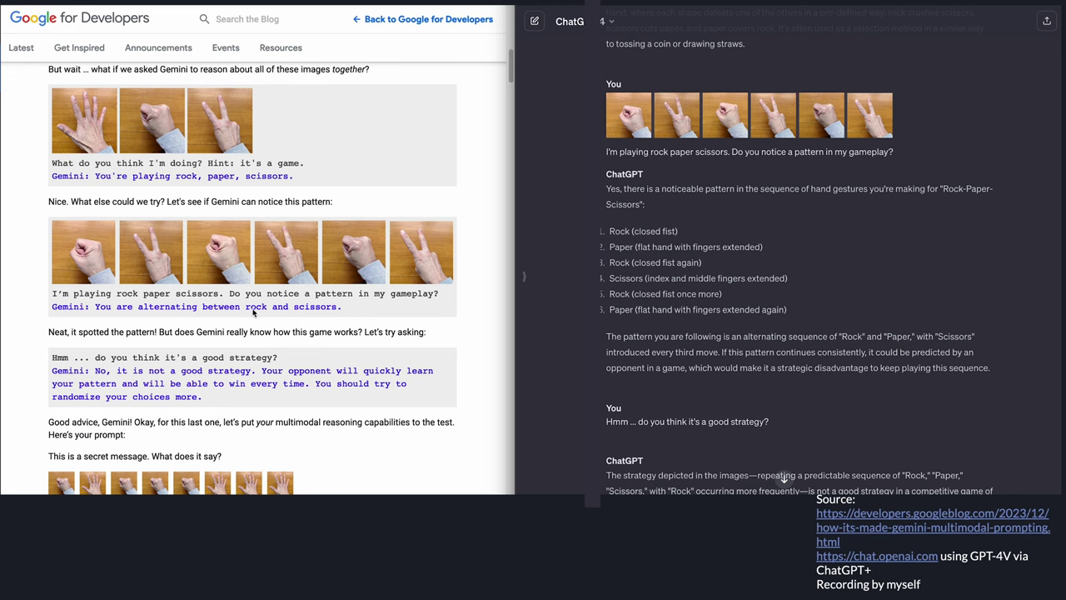
scroll(353, 318, down, 1)
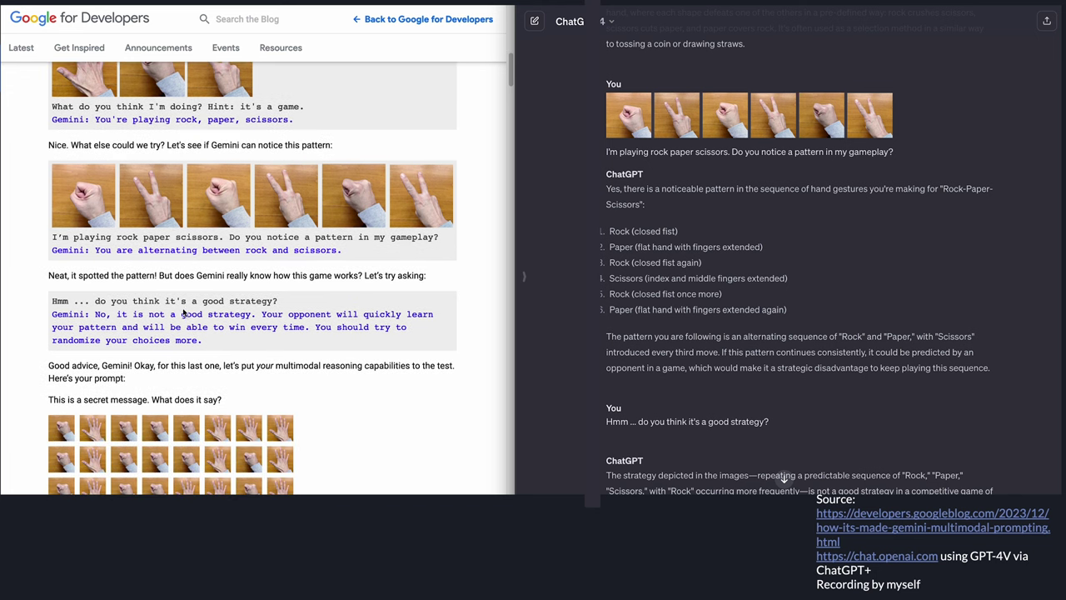
scroll(620, 283, down, 8)
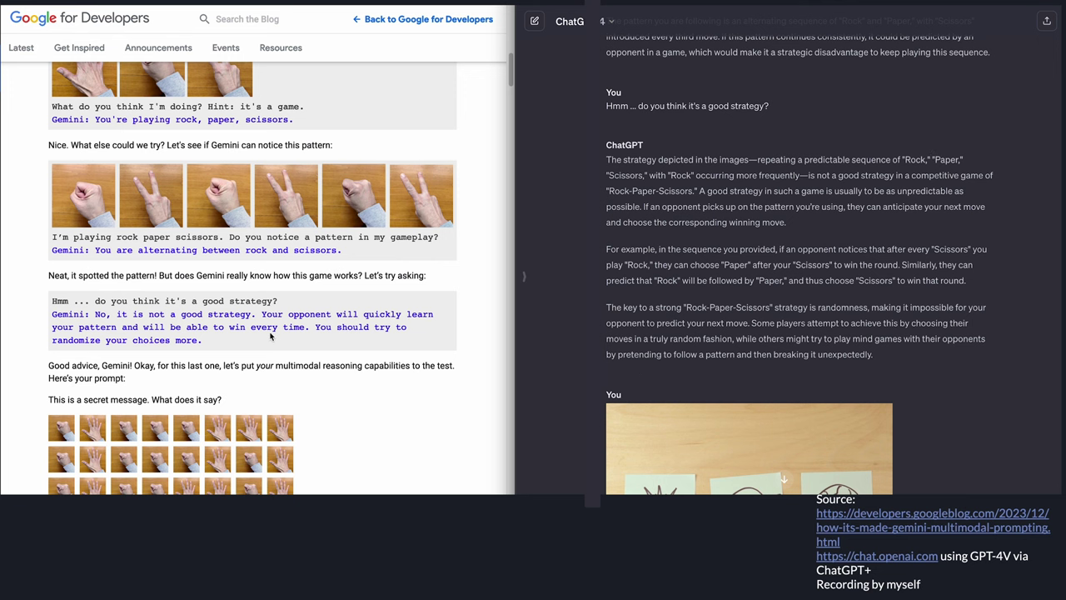
scroll(270, 335, down, 6)
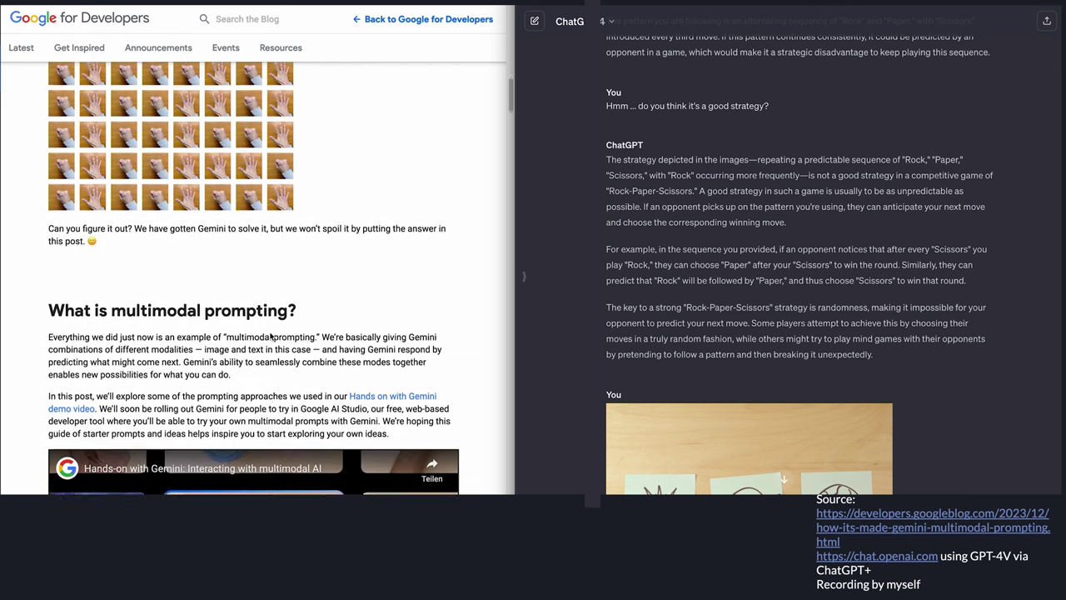
scroll(270, 336, down, 6)
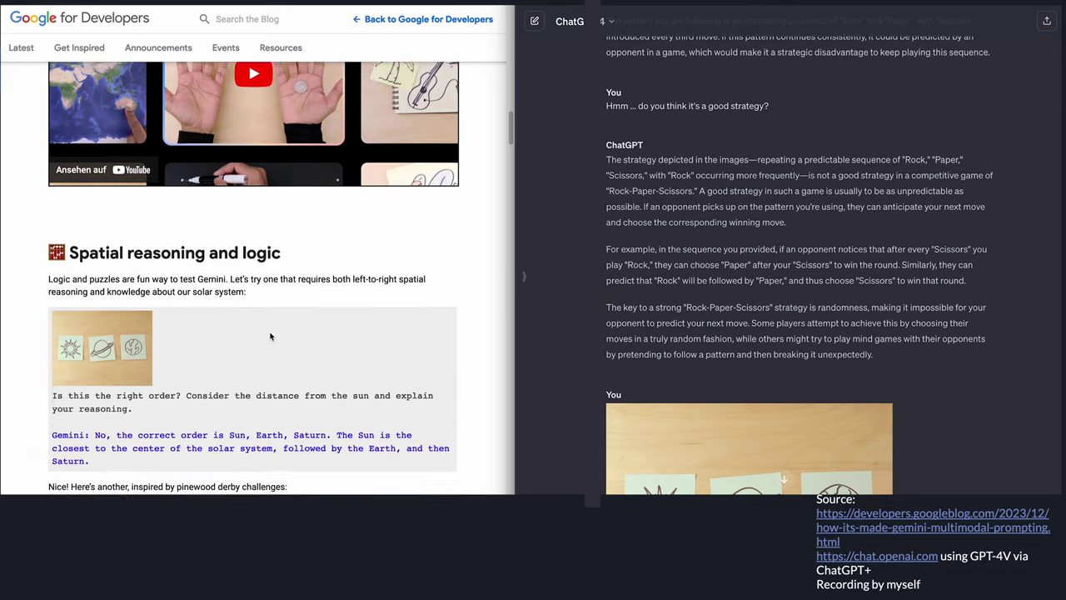
Scroll ChatGPT to its Sun, Earth, Saturn answer and the blog to the car-aerodynamics example
scroll(675, 337, down, 3)
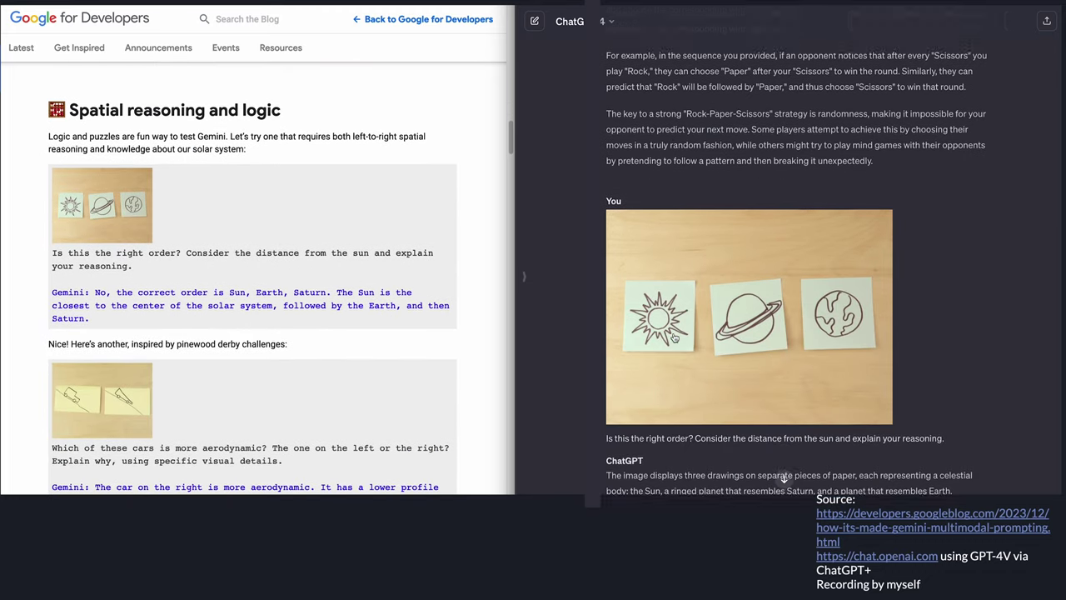
scroll(675, 338, up, 10)
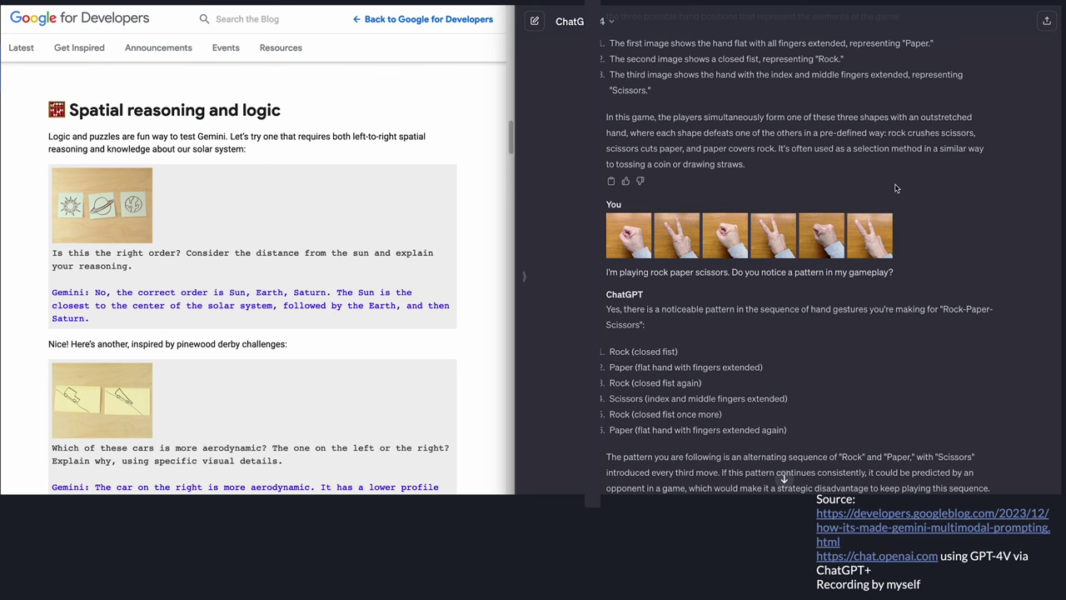
scroll(896, 188, down, 1)
scroll(896, 188, down, 5)
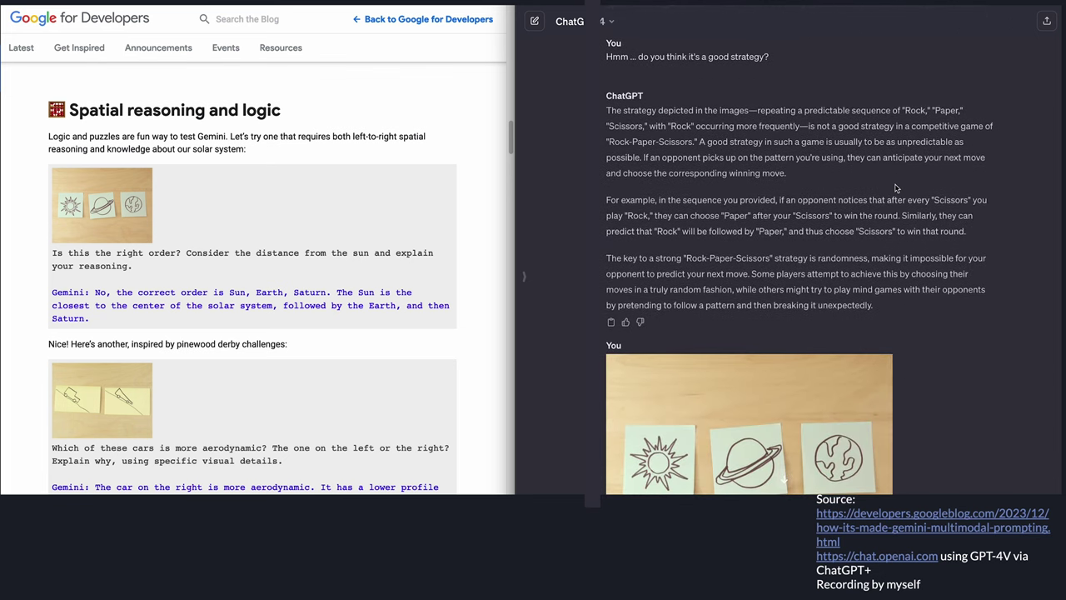
scroll(897, 189, down, 4)
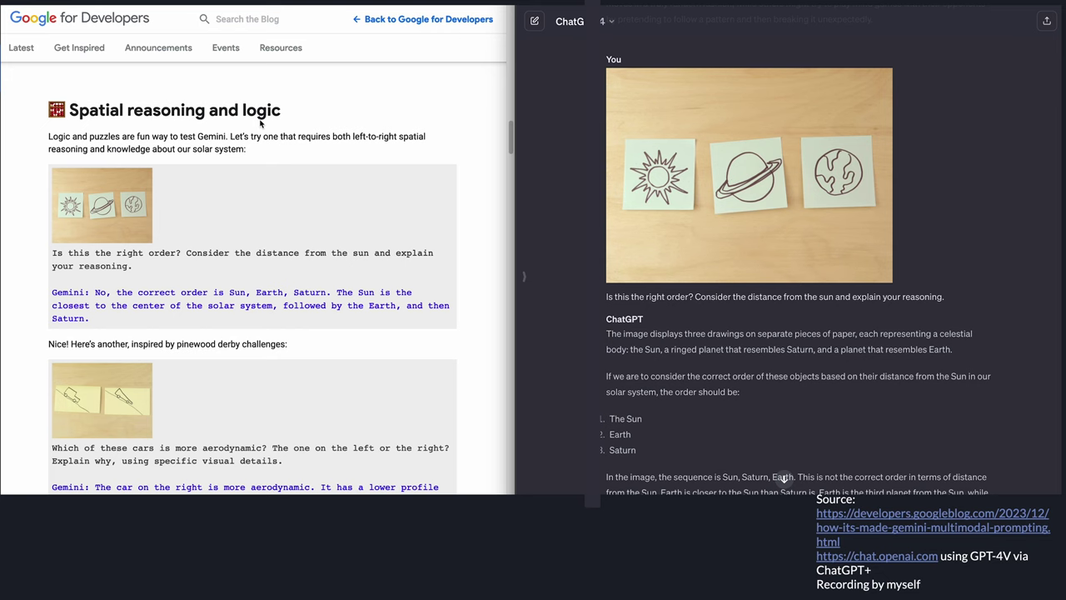
scroll(261, 123, up, 20)
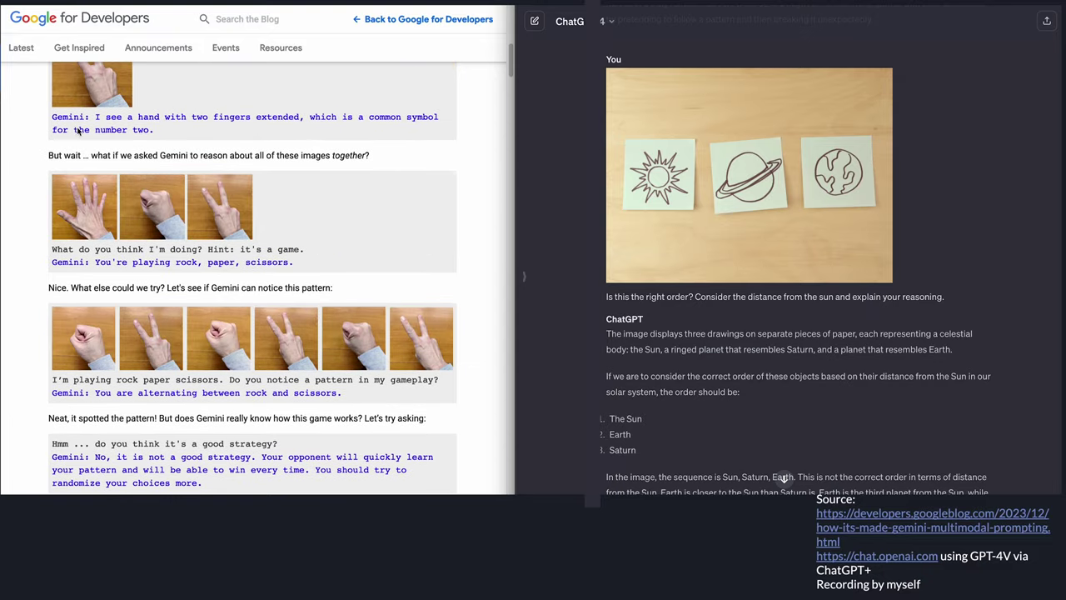
scroll(218, 125, down, 20)
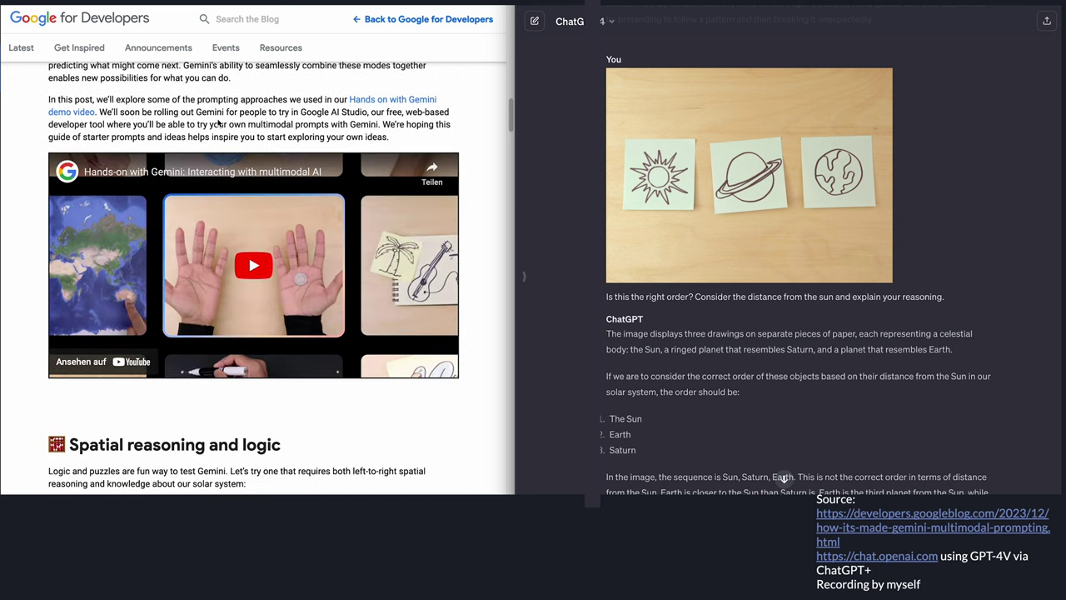
scroll(219, 124, down, 1)
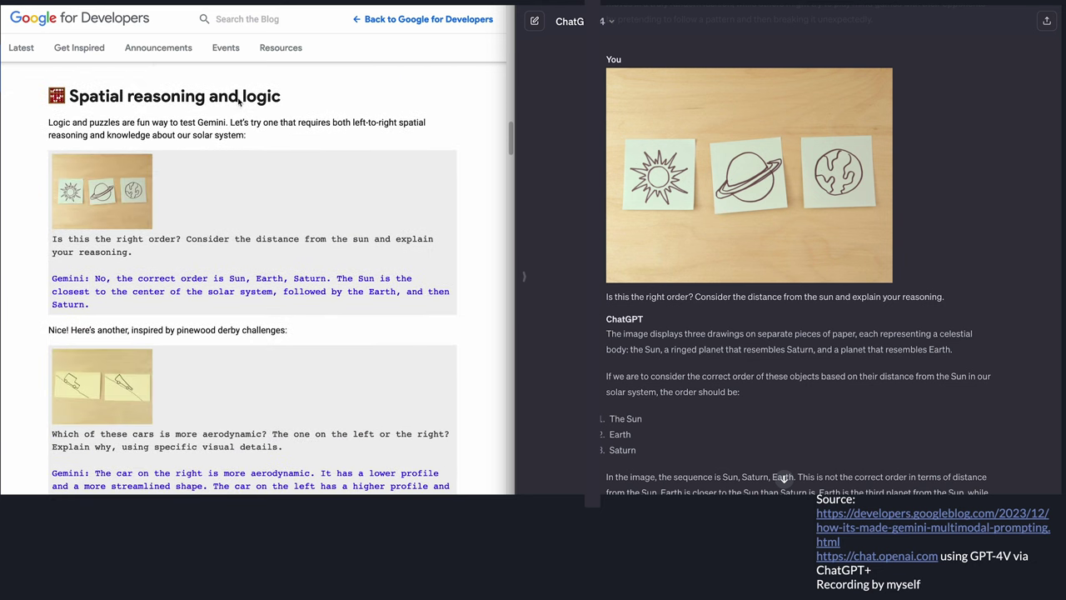
scroll(239, 100, down, 1)
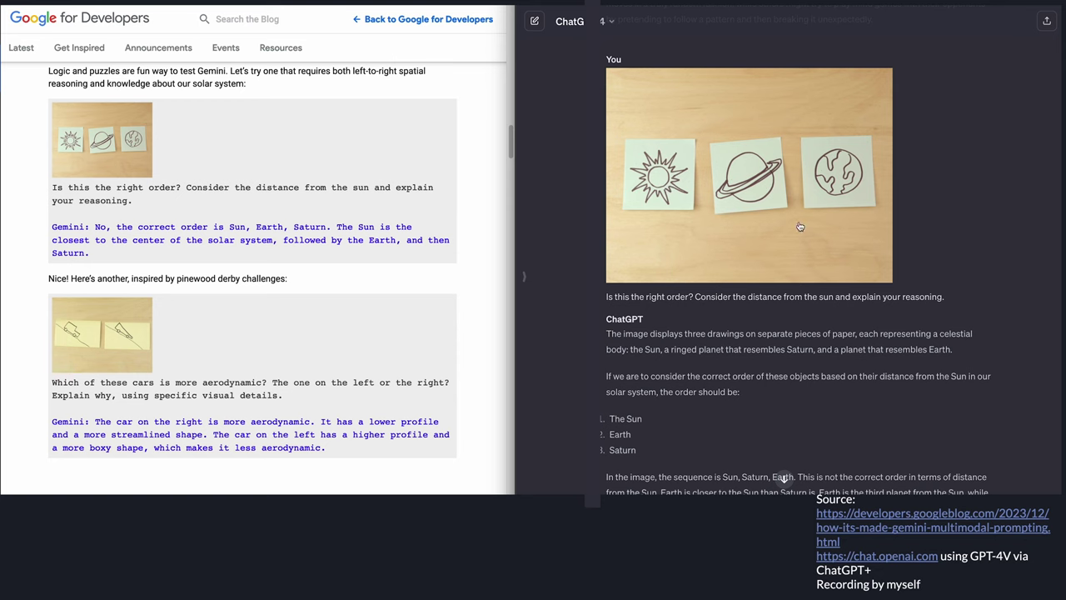
scroll(719, 299, down, 1)
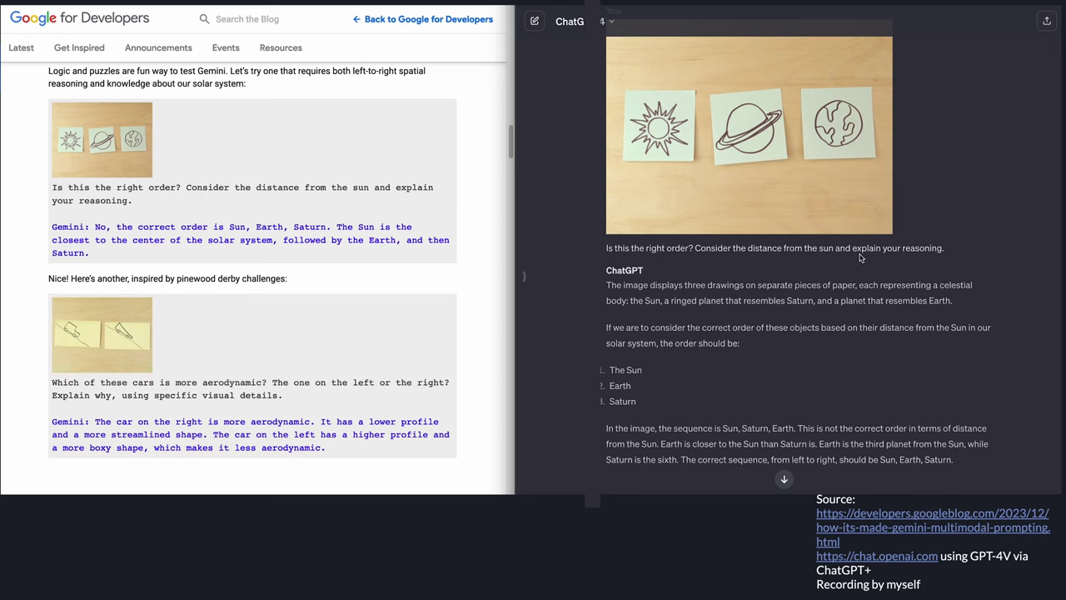
scroll(864, 265, down, 2)
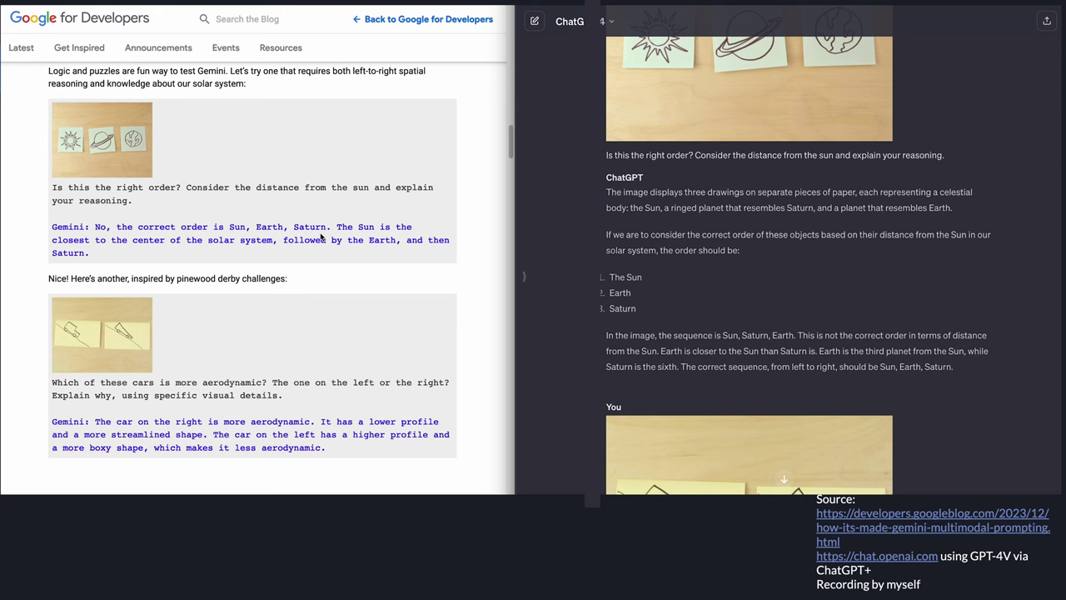
scroll(321, 237, down, 1)
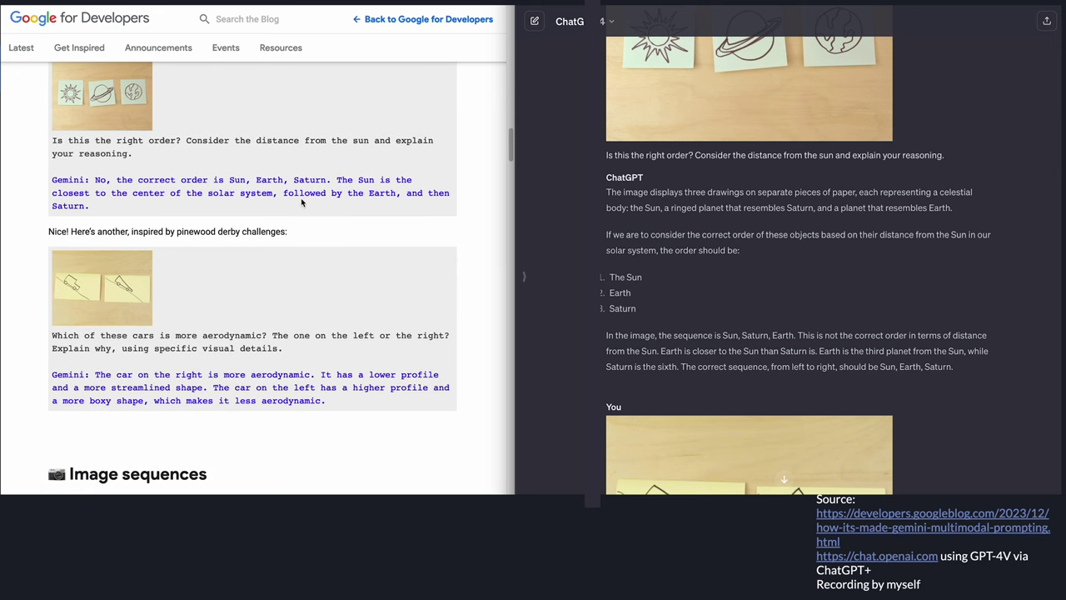
Scroll to GPT-4V's reply favouring the right car for its teardrop shape and smaller frontal area
scroll(705, 250, down, 4)
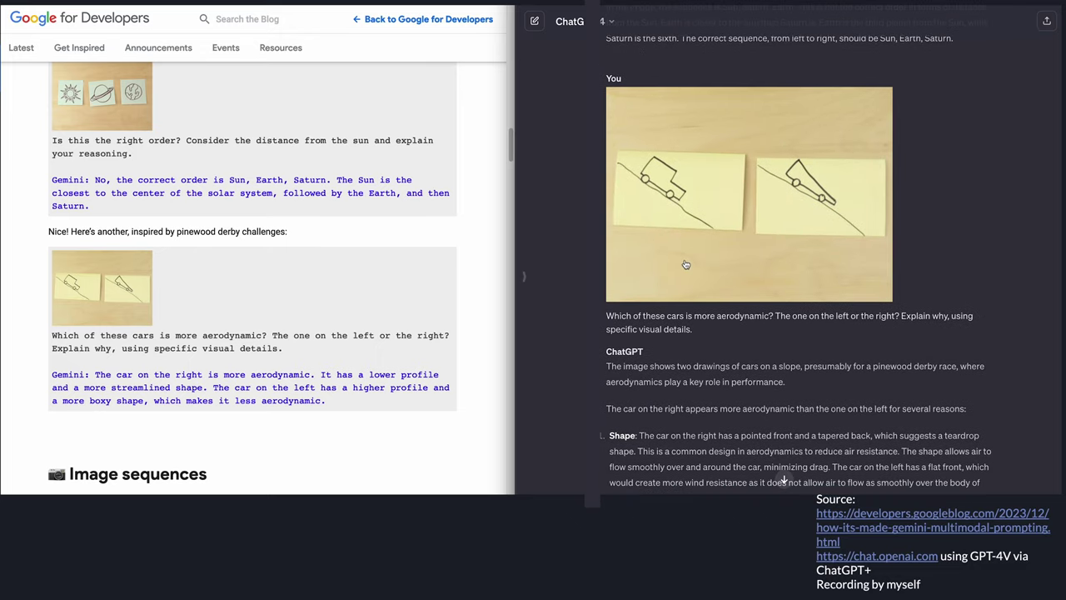
scroll(324, 353, down, 3)
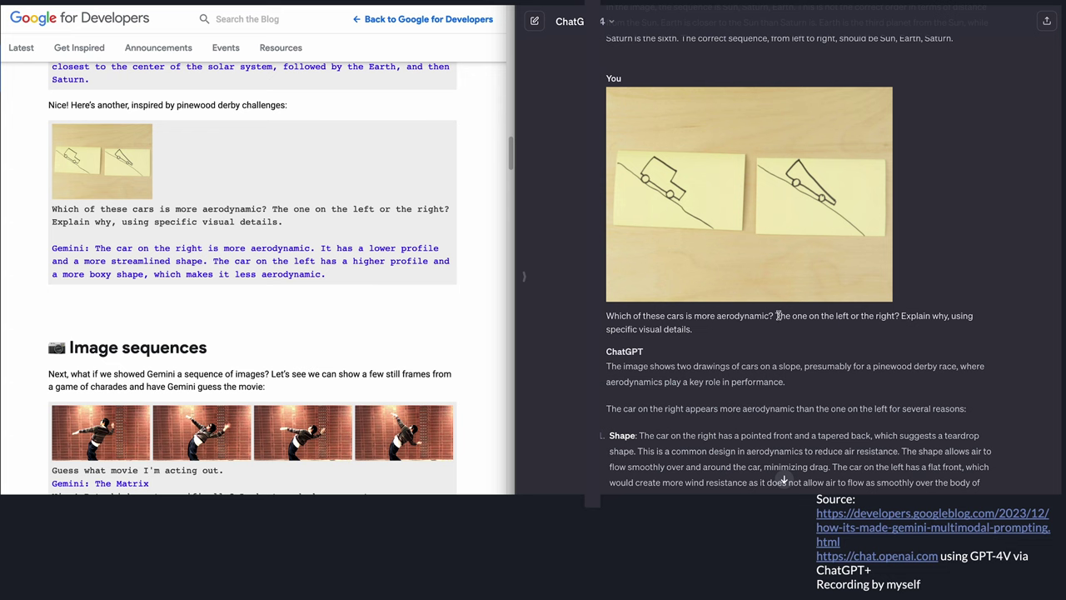
scroll(778, 316, down, 1)
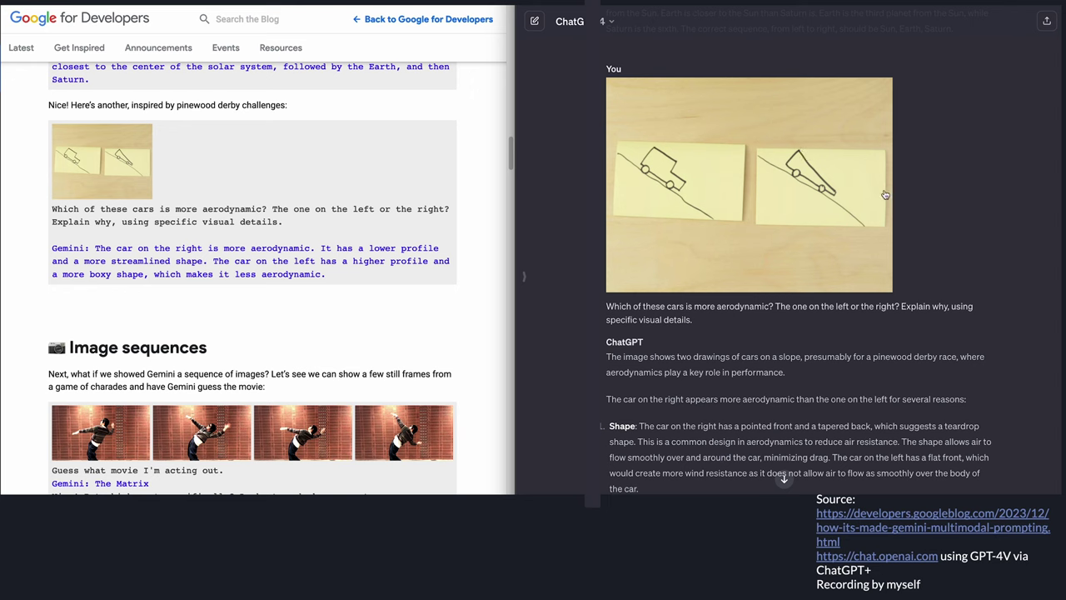
scroll(885, 194, down, 3)
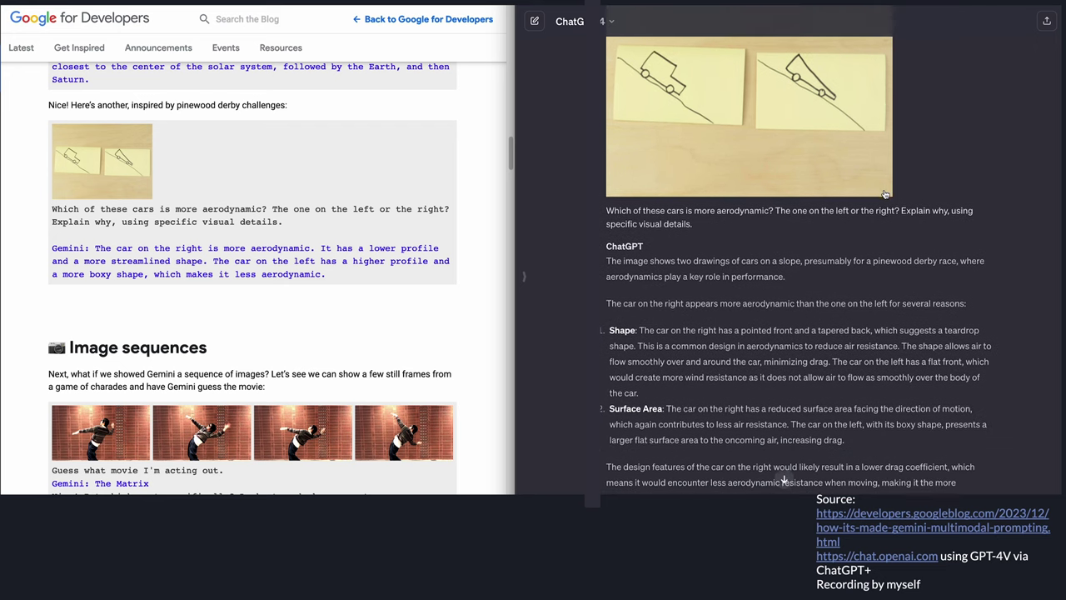
scroll(886, 194, down, 1)
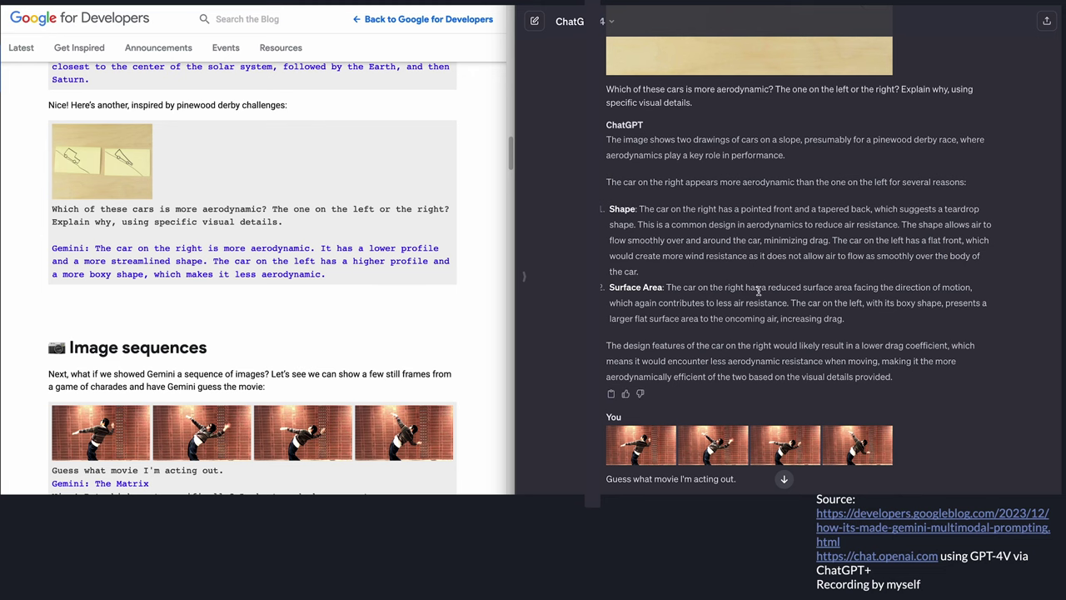
Scroll to ChatGPT's Matrix bullet-dodge answer for the four charades frames
scroll(578, 294, down, 4)
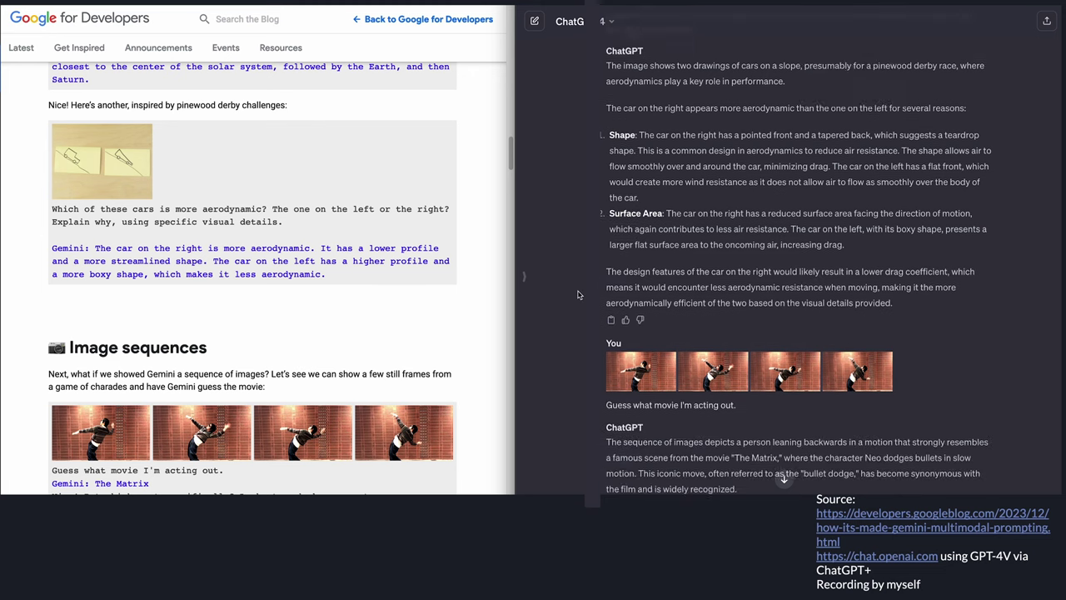
scroll(363, 271, down, 3)
scroll(363, 271, down, 1)
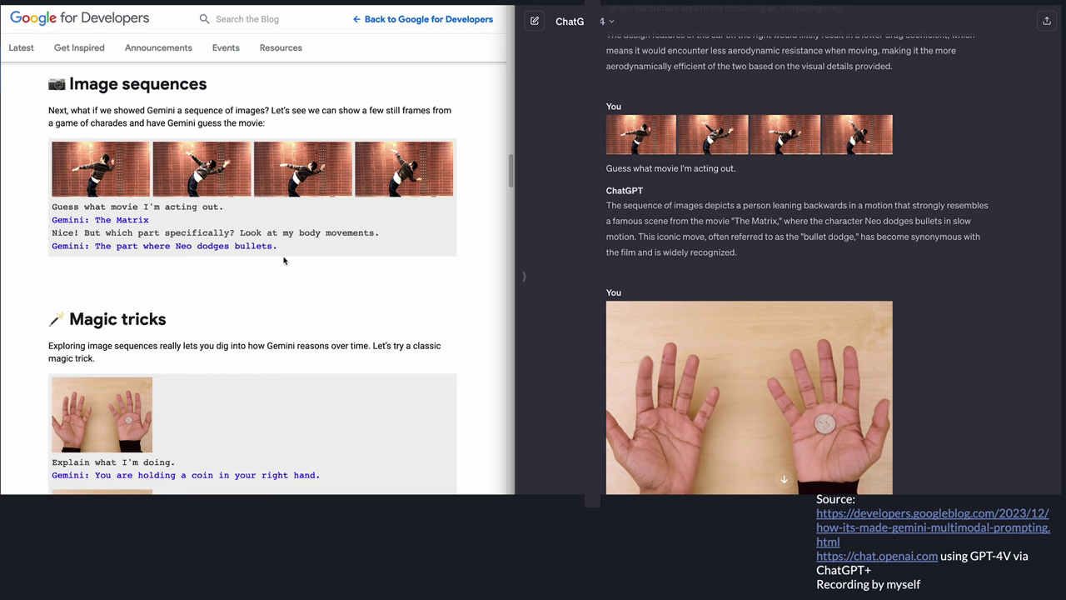
Scroll past the 'Explain what I'm doing' reply to ChatGPT's palming, sleeving and ditching answer
scroll(316, 299, down, 5)
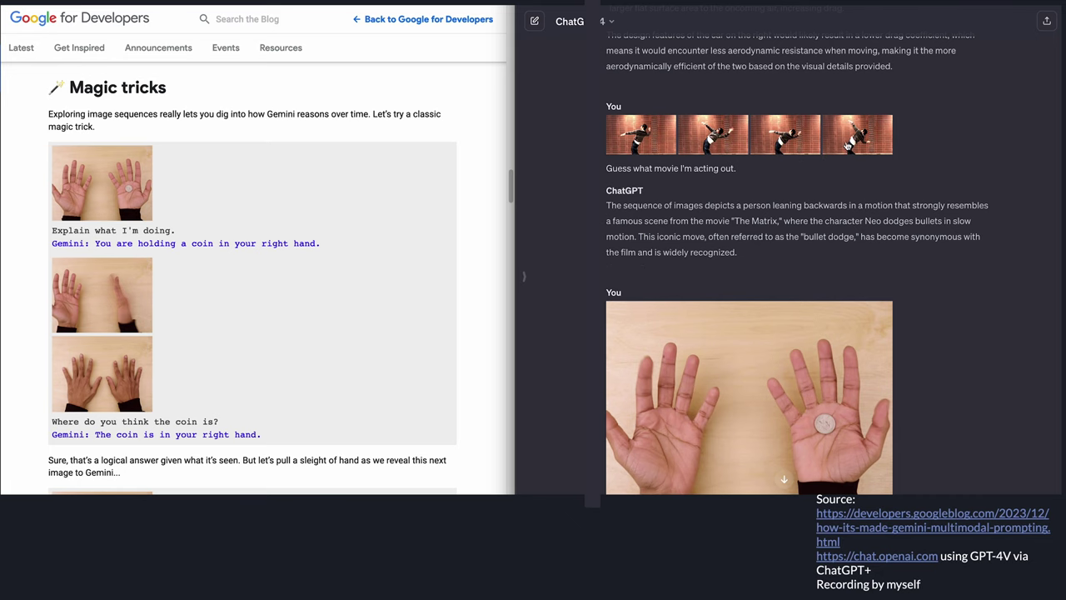
mouse_move(786, 215)
scroll(748, 259, down, 5)
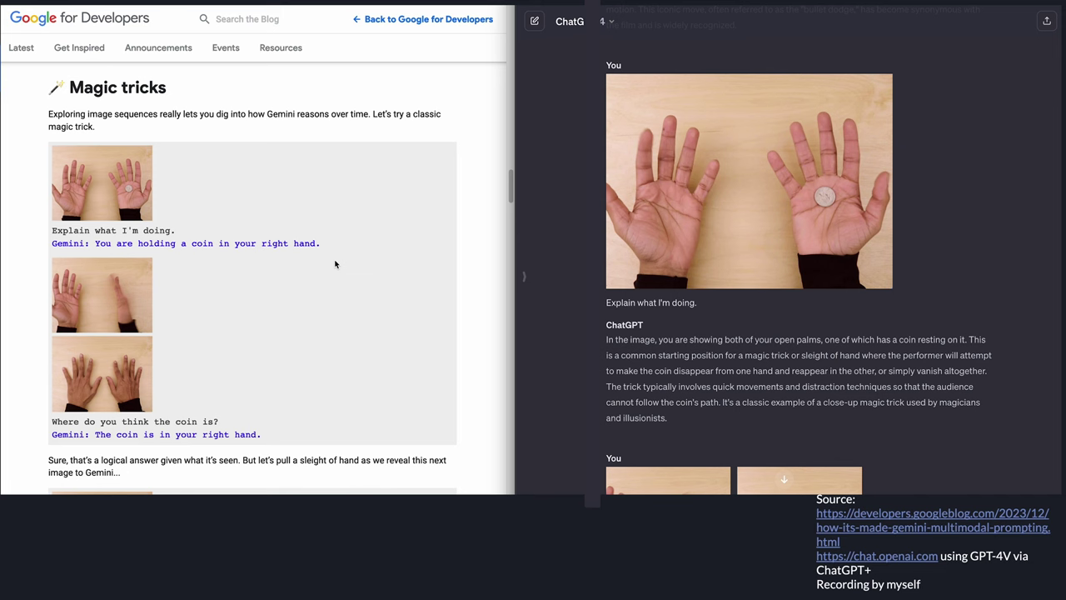
scroll(725, 323, down, 1)
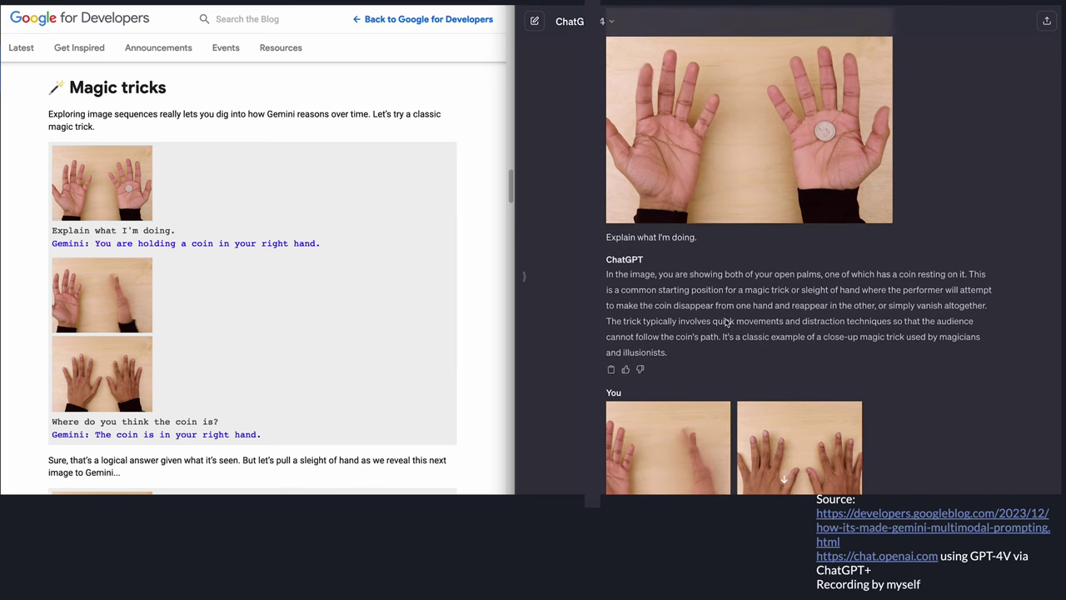
scroll(159, 405, down, 1)
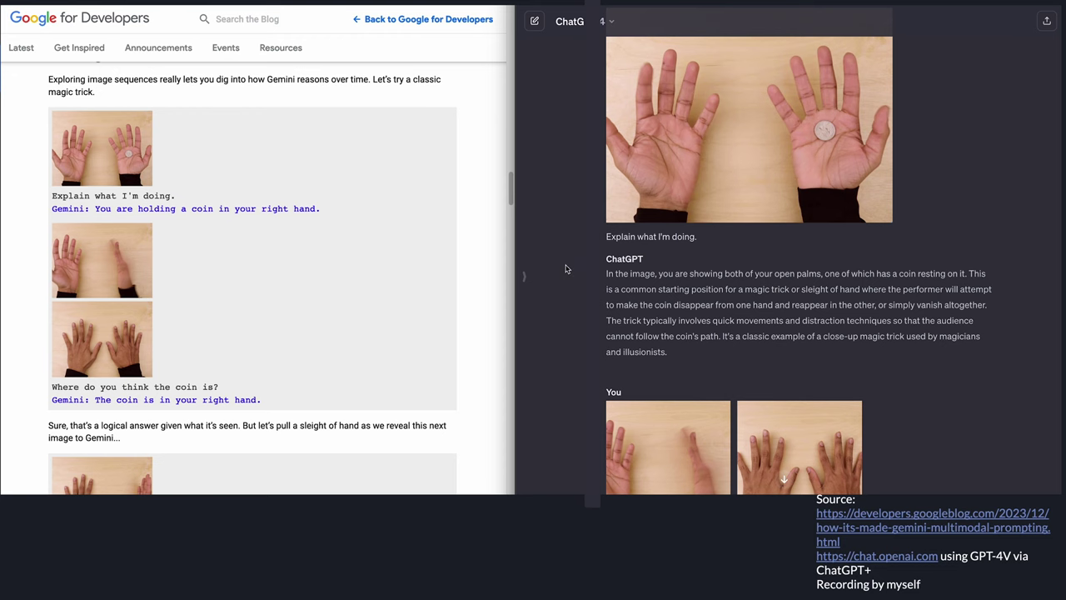
scroll(566, 269, down, 5)
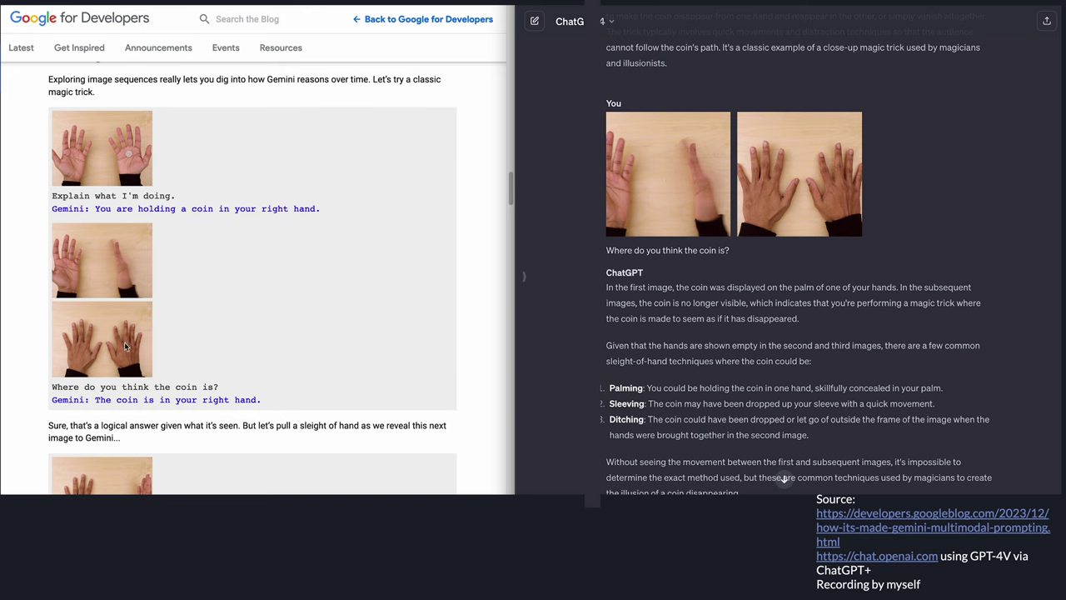
scroll(249, 320, down, 2)
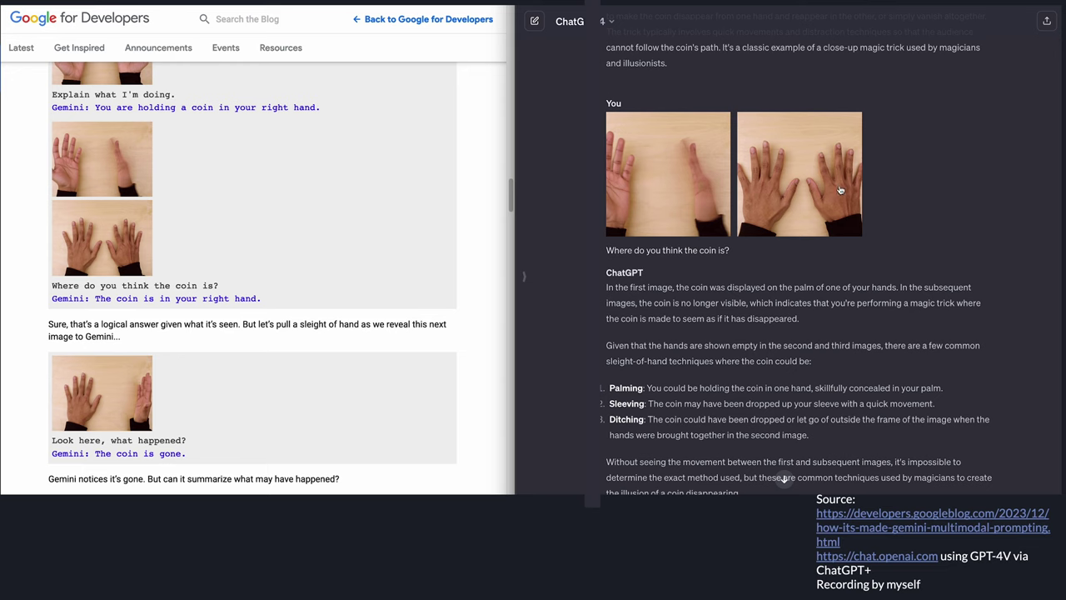
scroll(681, 286, down, 2)
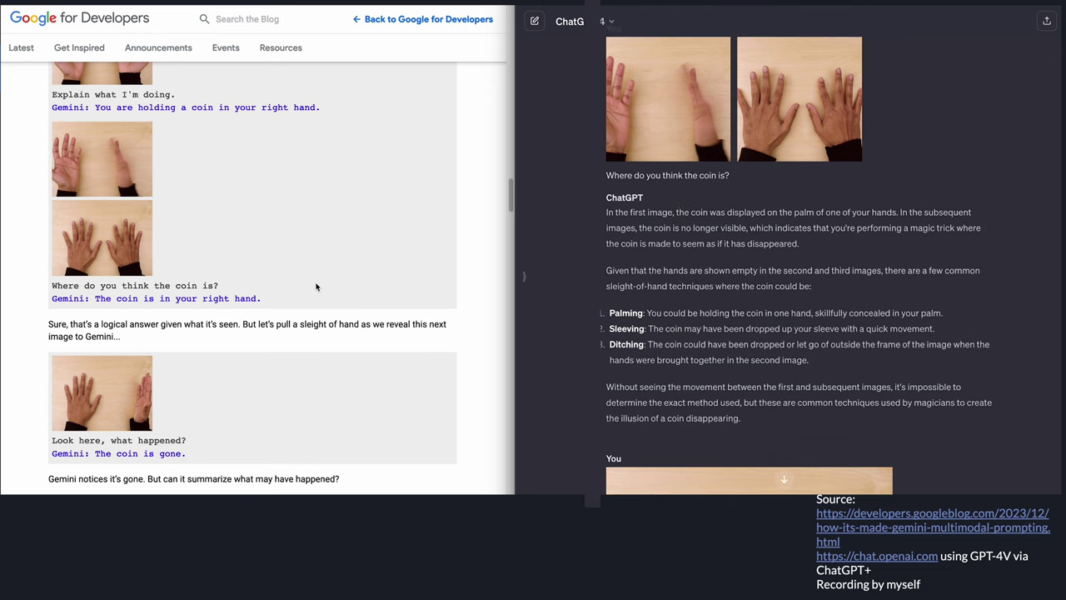
right_click(186, 287)
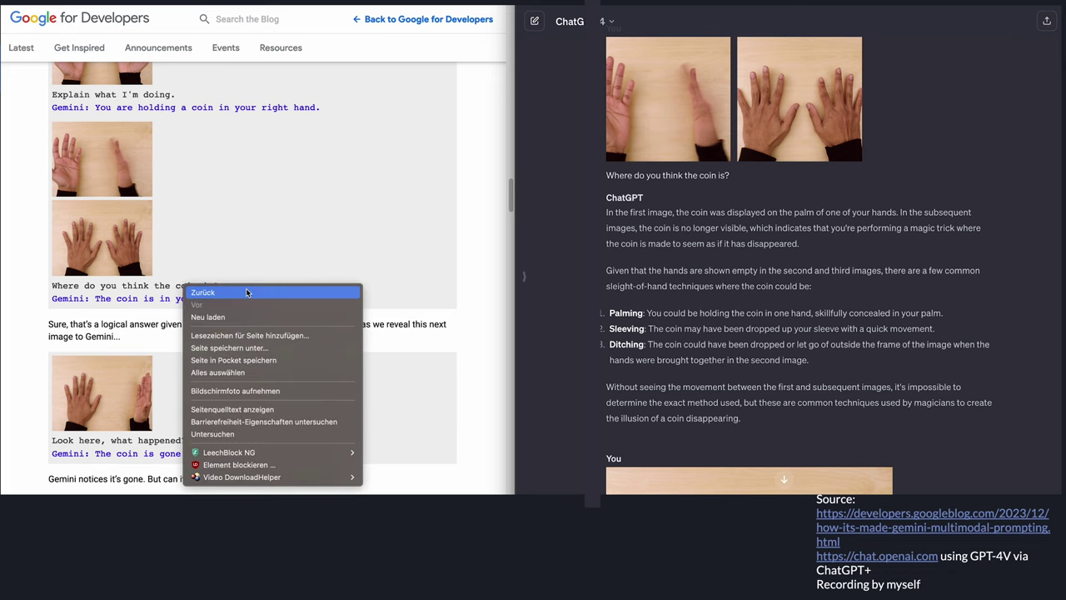
click(247, 280)
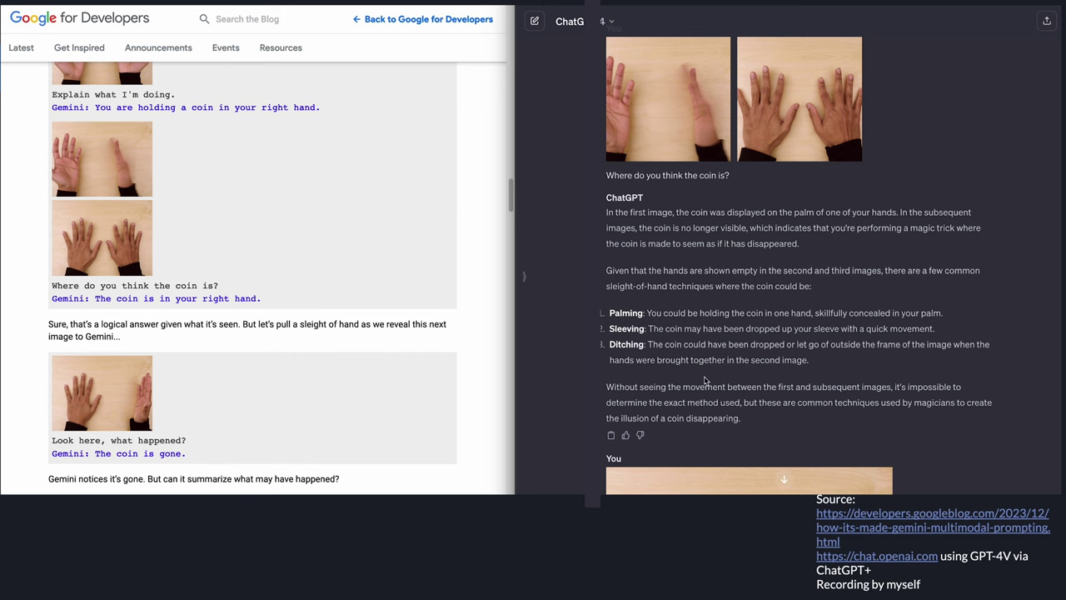
Scroll the ChatGPT conversation down to the 'Look here, what happened?' empty-hands photo
scroll(700, 382, down, 1)
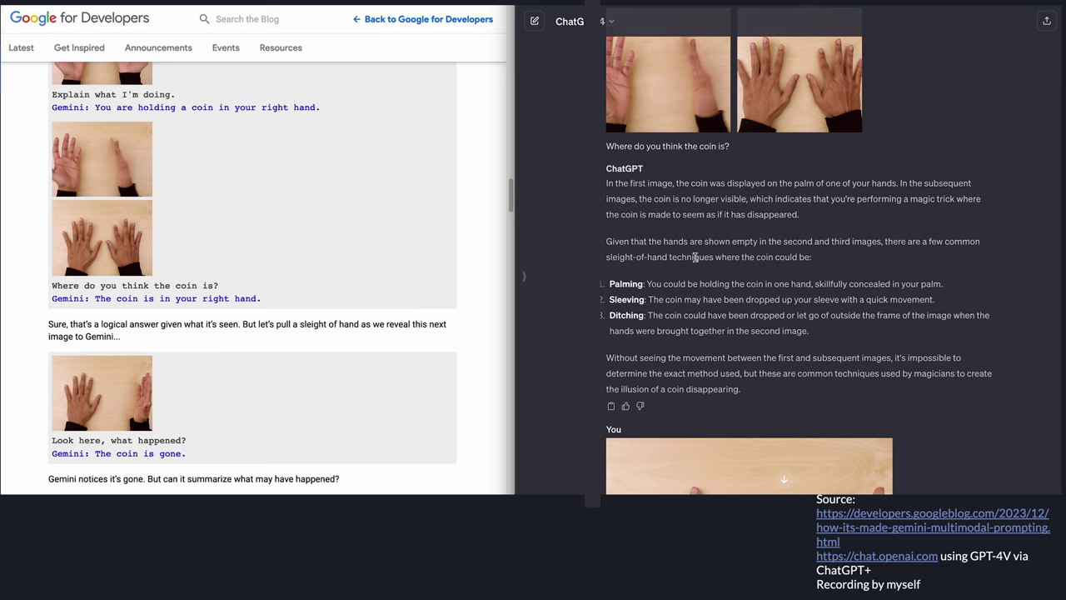
scroll(694, 257, down, 2)
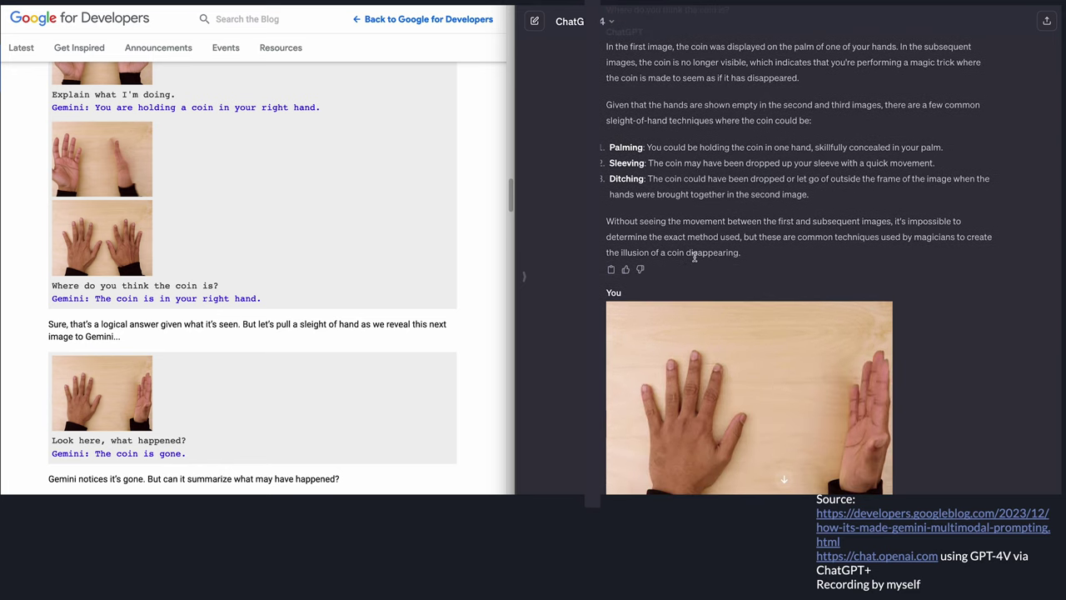
scroll(694, 257, up, 1)
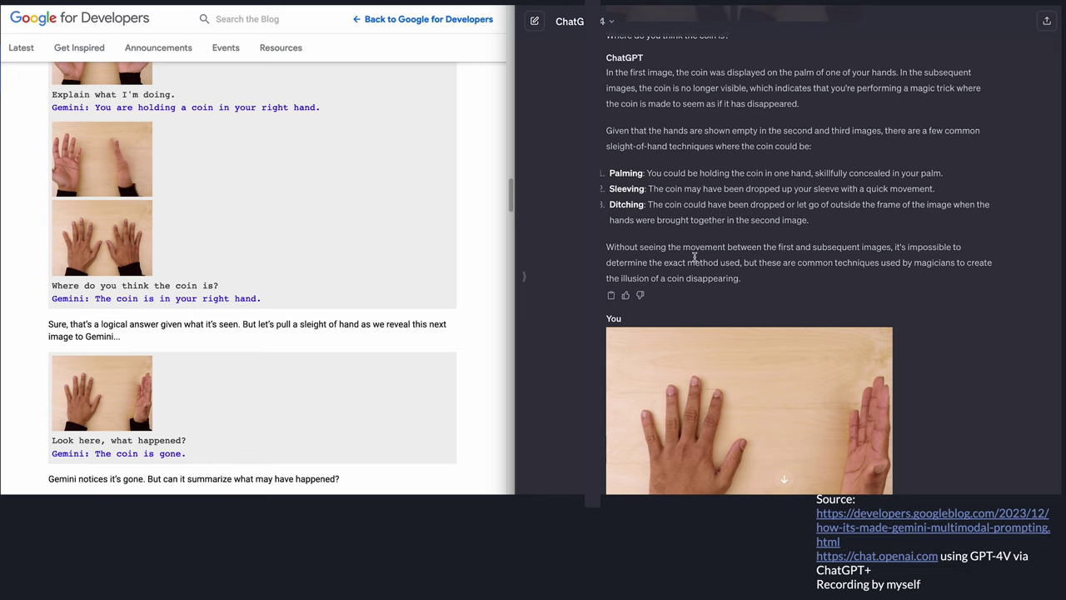
scroll(694, 258, down, 1)
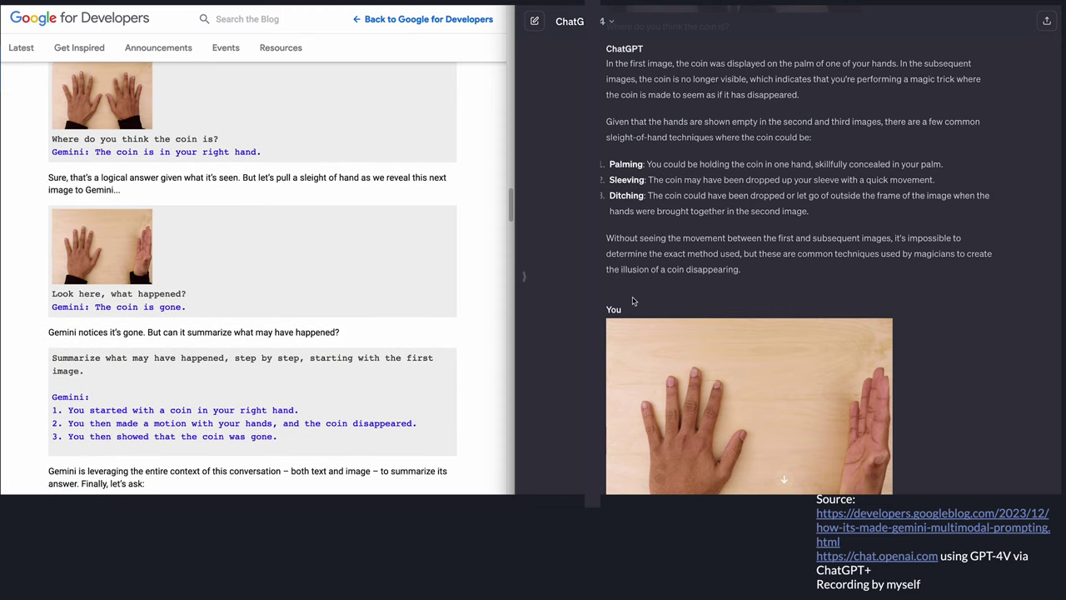
scroll(633, 301, down, 3)
scroll(633, 302, down, 2)
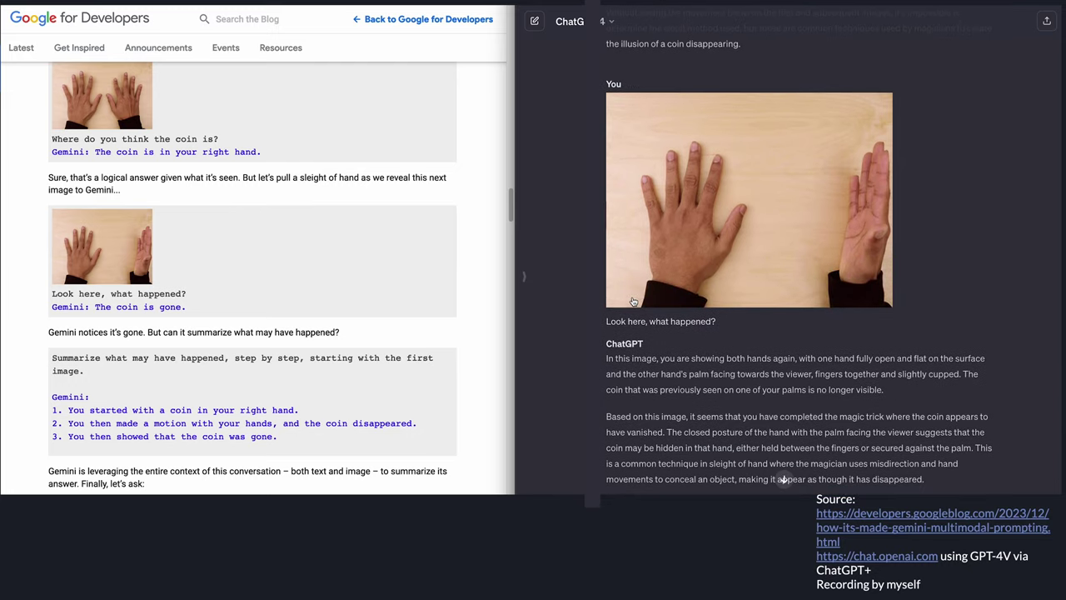
scroll(633, 301, down, 7)
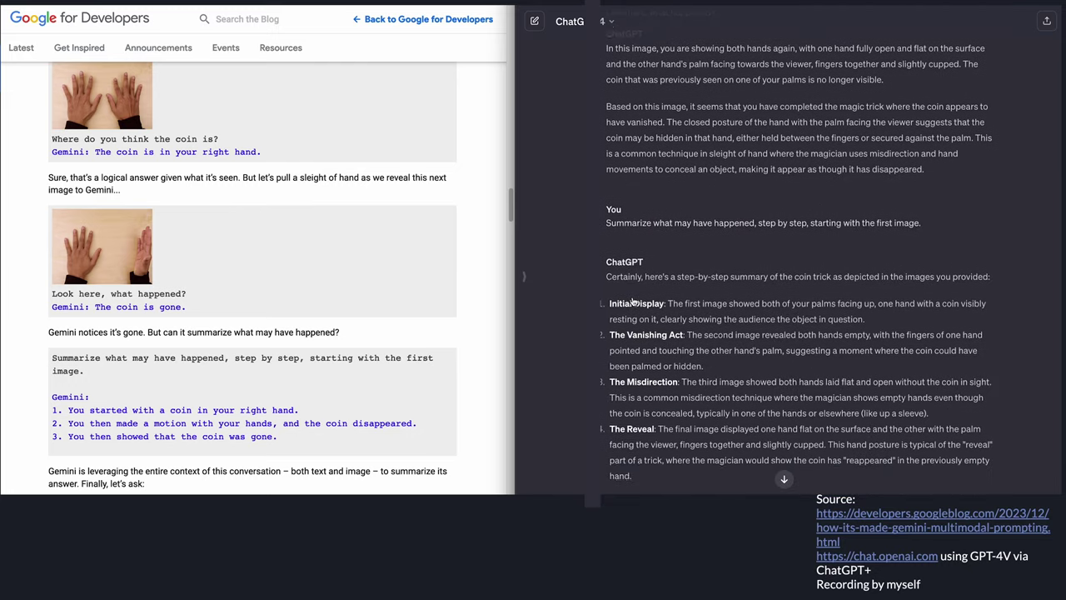
scroll(632, 297, down, 3)
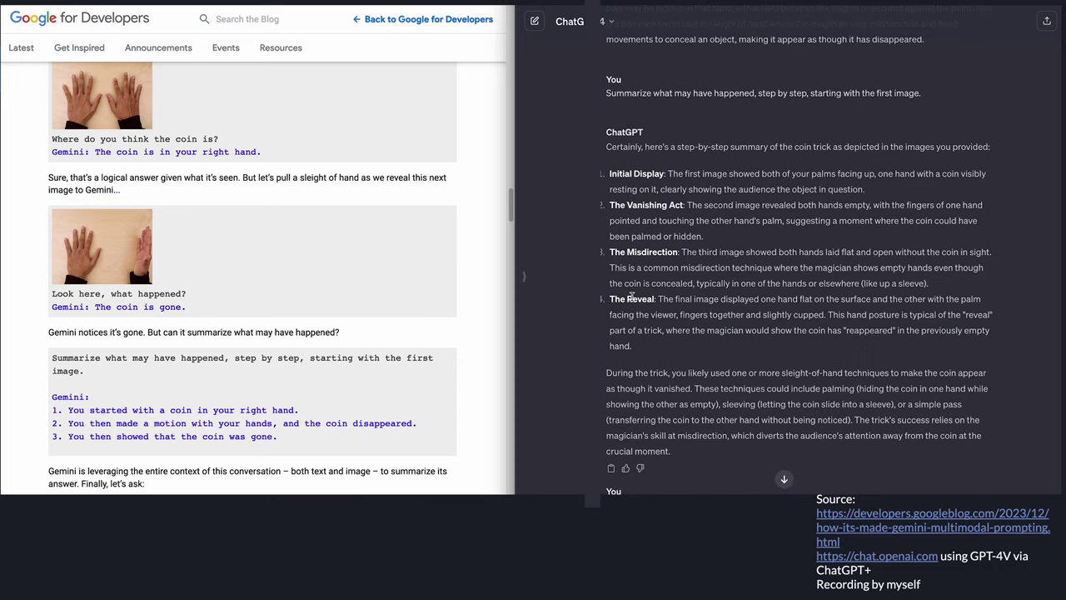
scroll(631, 296, down, 5)
scroll(632, 300, up, 4)
scroll(632, 300, up, 12)
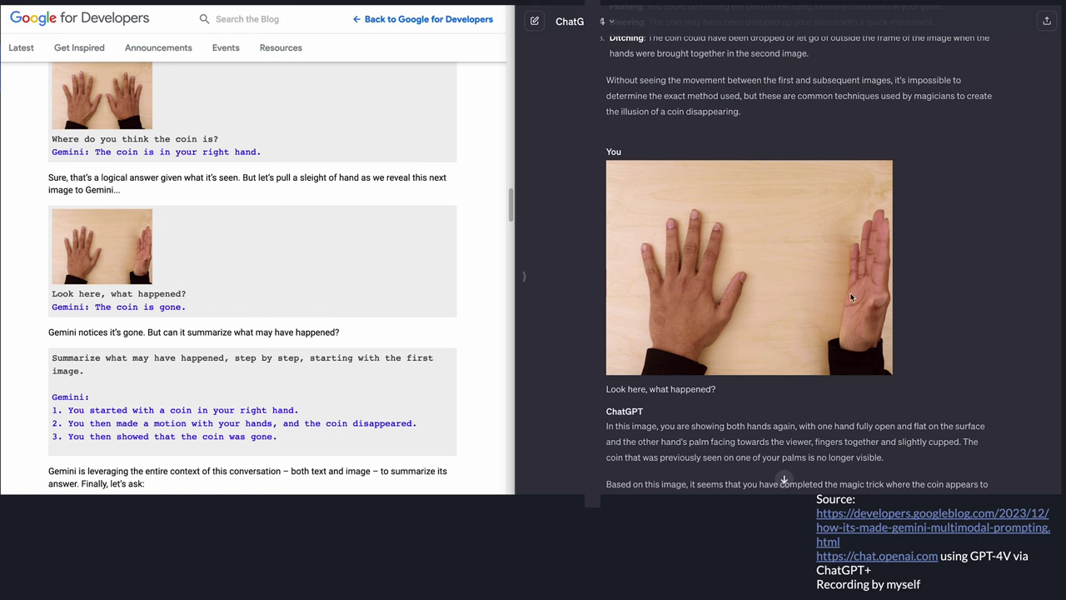
Highlight the empty-hands sentence and 'shown empty in the second' in ChatGPT's reply
scroll(856, 301, down, 2)
scroll(855, 301, down, 2)
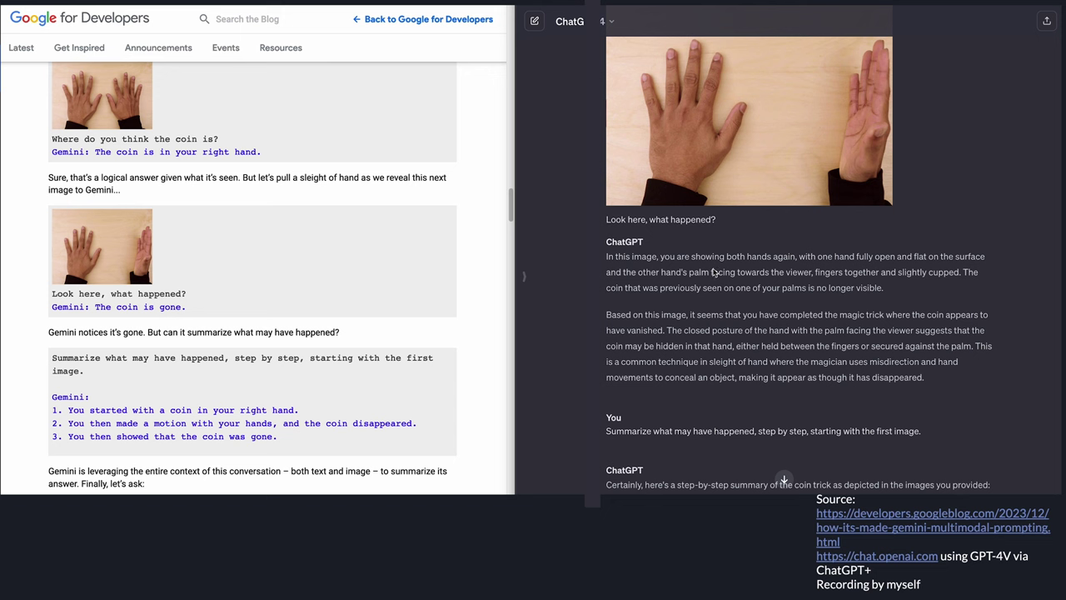
scroll(714, 271, up, 6)
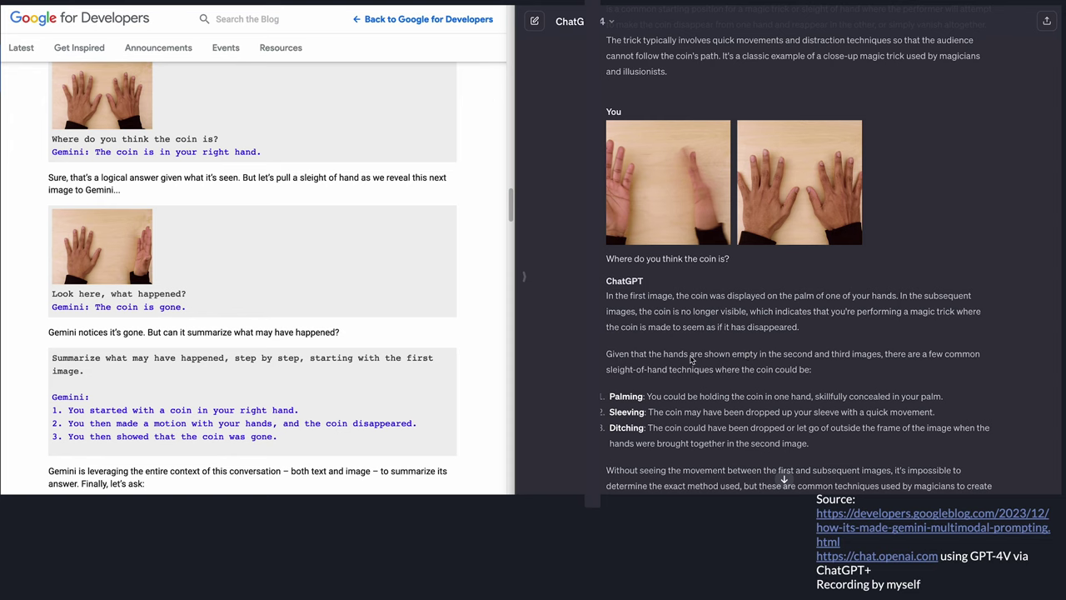
drag(614, 354, 798, 357)
click(715, 350)
drag(708, 354, 863, 358)
click(864, 363)
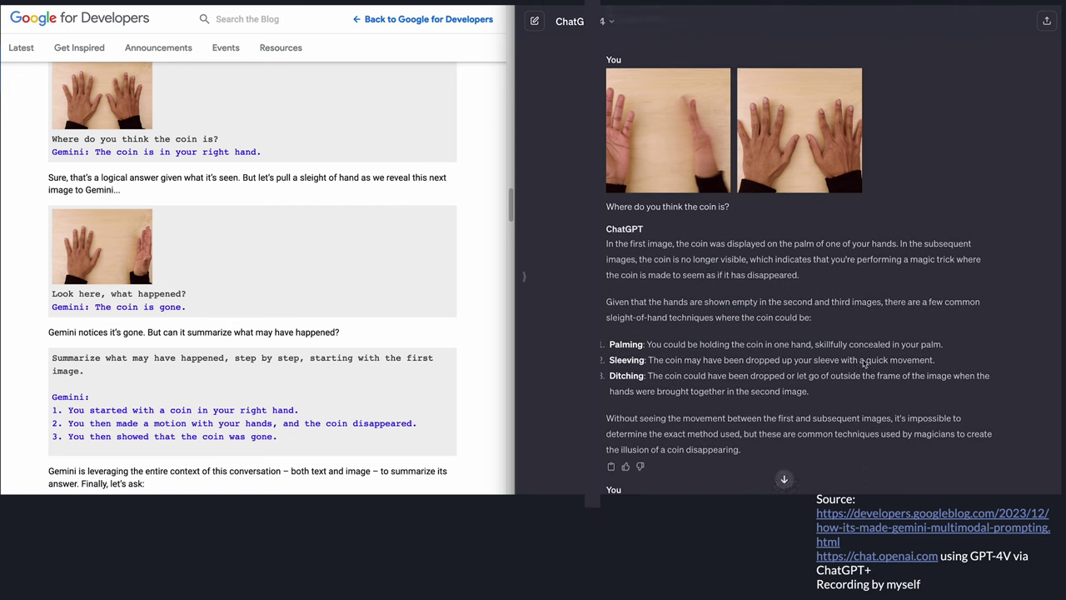
Highlight Gemini's blog answer 'The coin is gone.'
scroll(865, 362, down, 2)
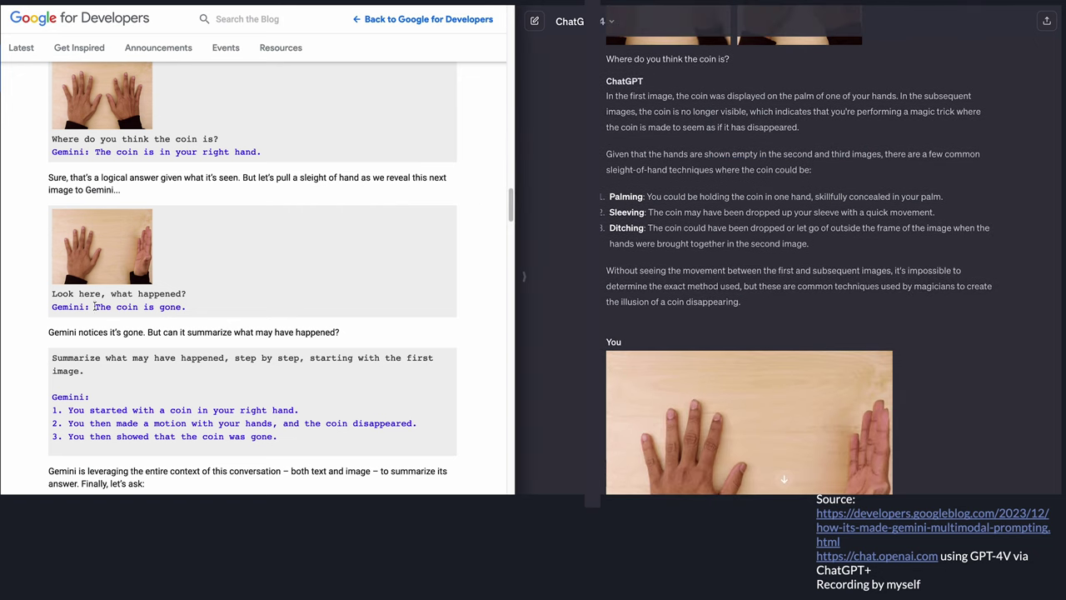
mouse_move(94, 307)
mouse_down()
mouse_move(196, 308)
mouse_move(79, 307)
mouse_move(113, 307)
mouse_up()
click(190, 307)
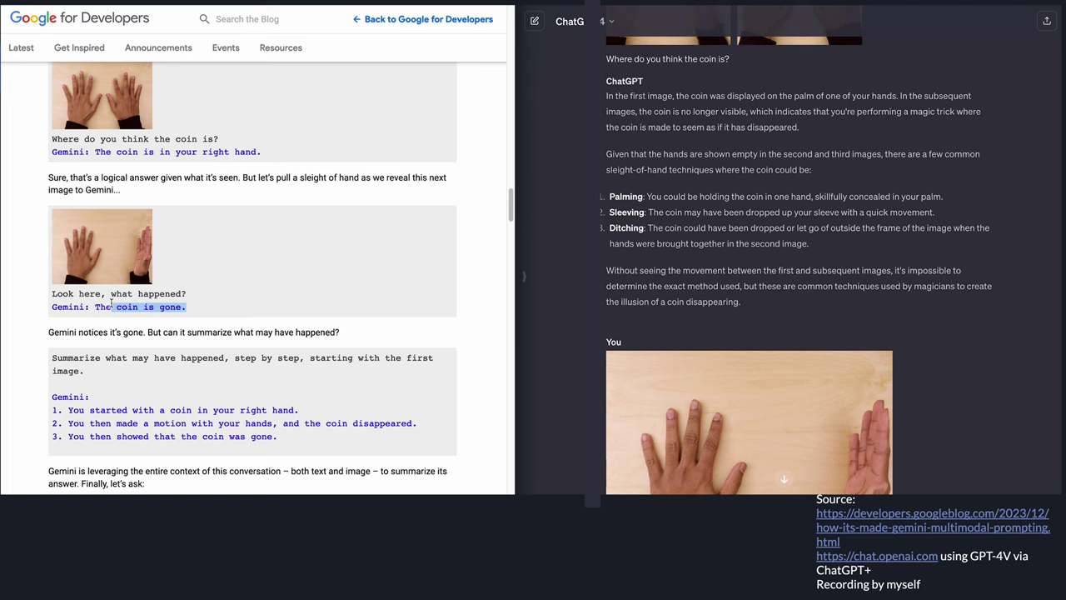
click(162, 291)
Scroll on, highlighting 'facing towards the viewer' and 'closed posture of the hand' in ChatGPT's summary
scroll(675, 302, down, 5)
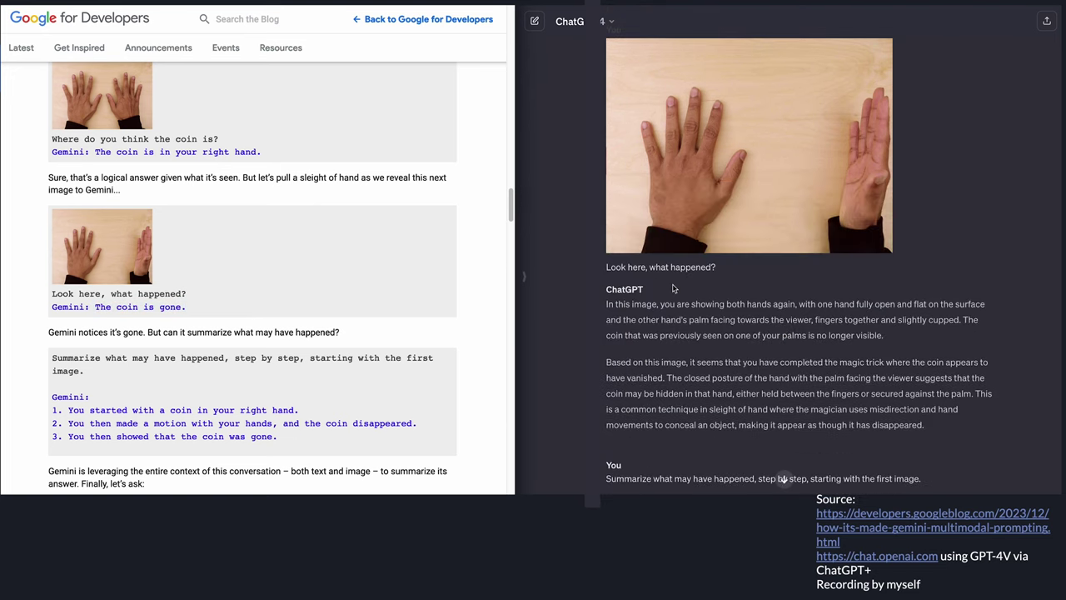
scroll(675, 301, down, 2)
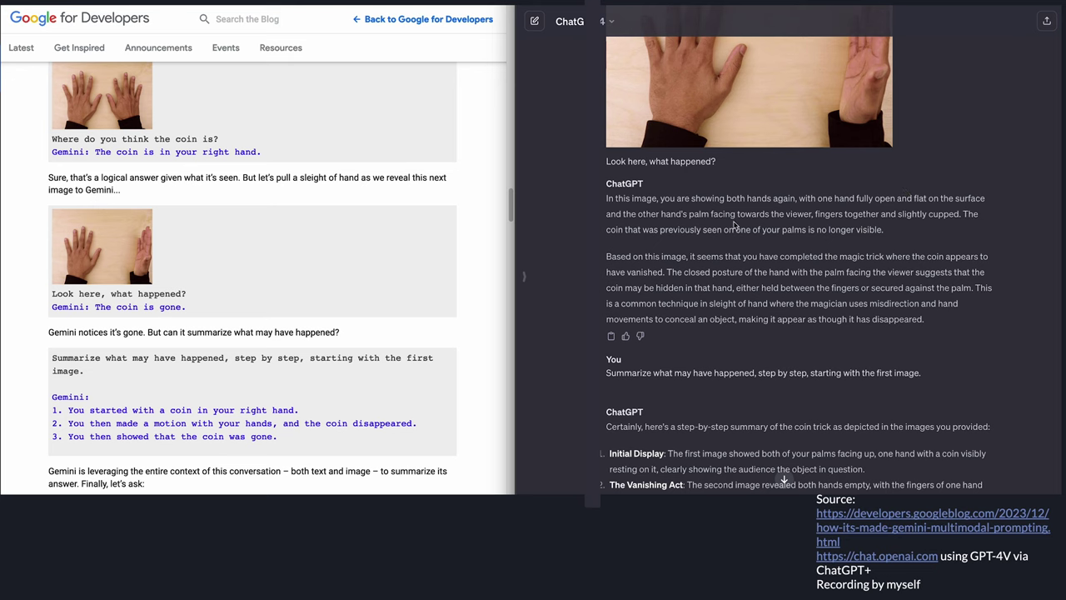
drag(705, 213, 822, 214)
click(825, 213)
drag(685, 271, 728, 272)
click(954, 272)
click(700, 272)
scroll(274, 284, down, 2)
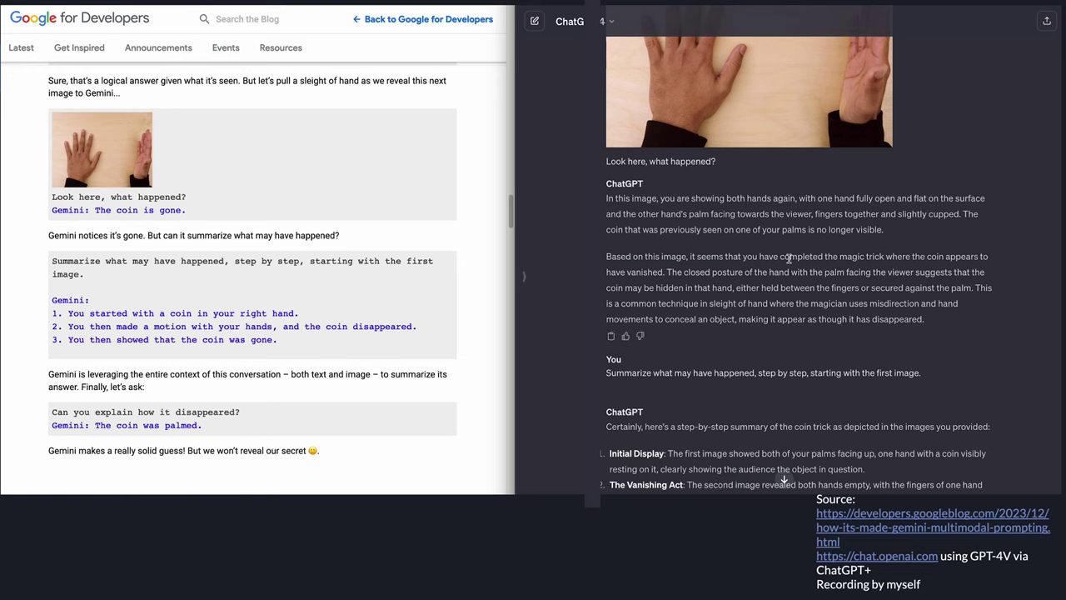
Highlight 'completed the magic trick' in the step-by-step summary and read on
drag(785, 258, 896, 258)
click(729, 283)
scroll(787, 308, down, 1)
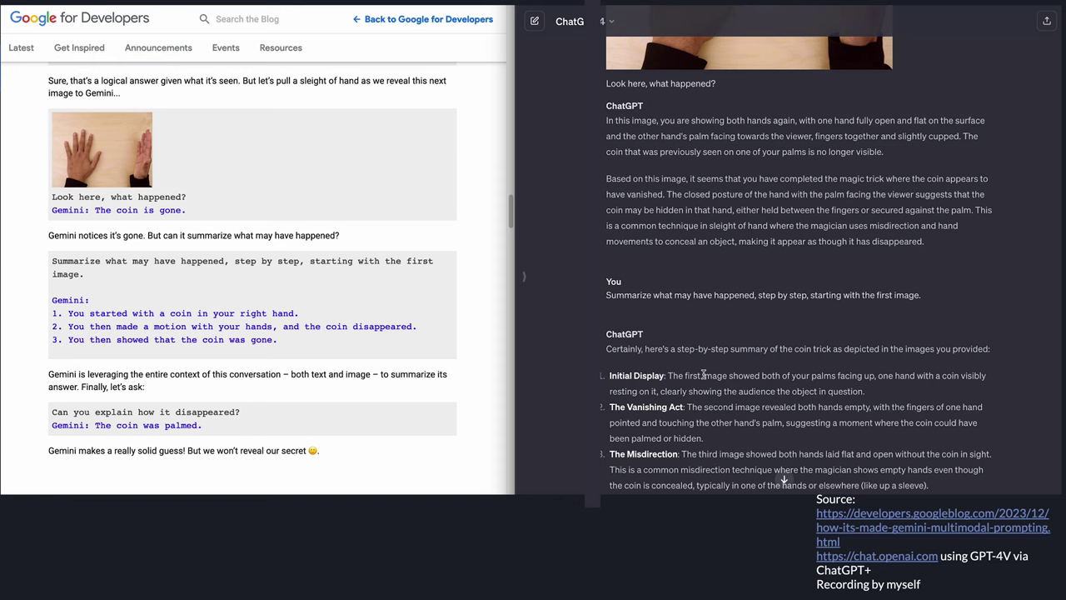
right_click(704, 376)
click(665, 373)
Scroll through the 'Can you explain how it disappeared?' answer to the sketch photo prompt
scroll(665, 373, down, 3)
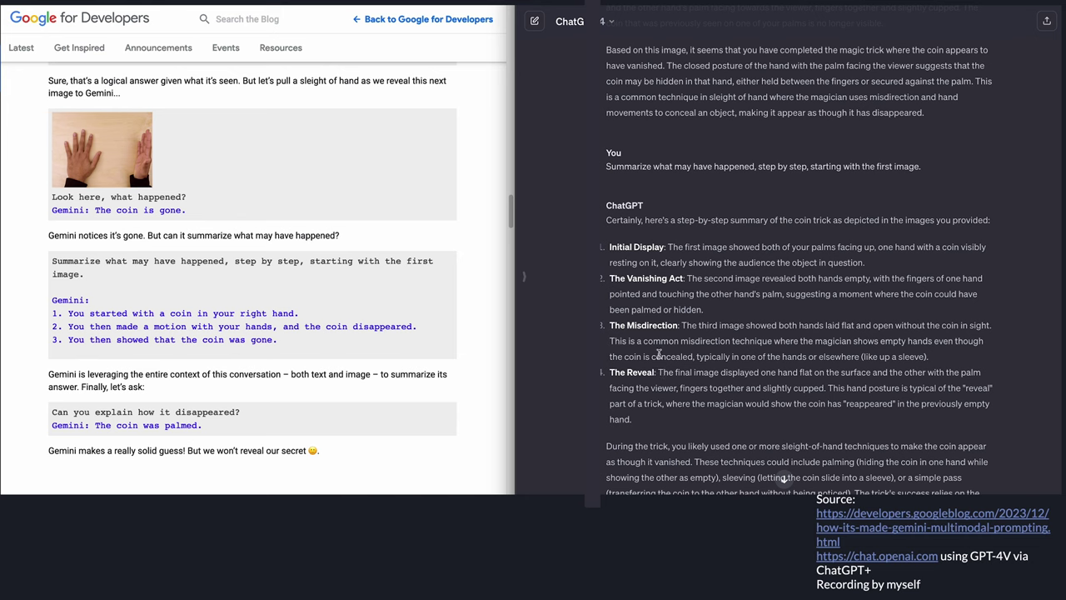
scroll(708, 329, down, 2)
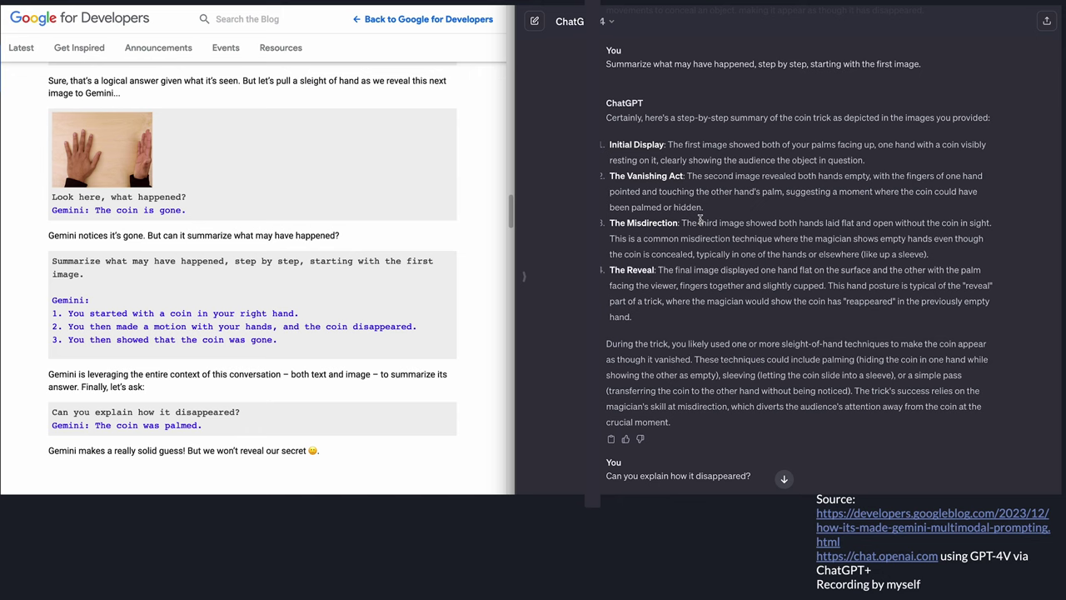
scroll(699, 220, down, 2)
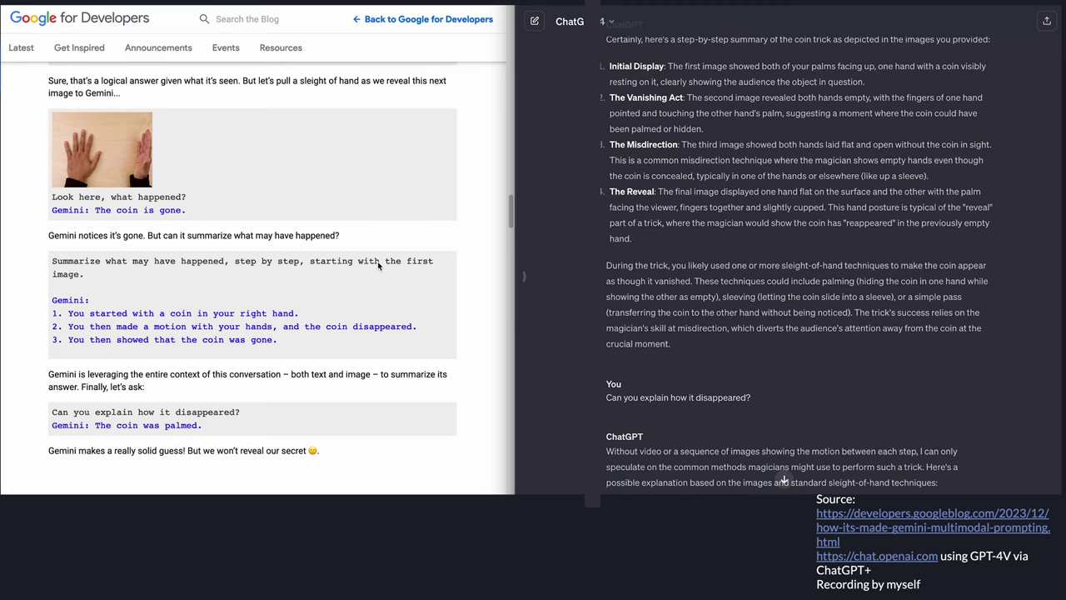
scroll(378, 264, down, 3)
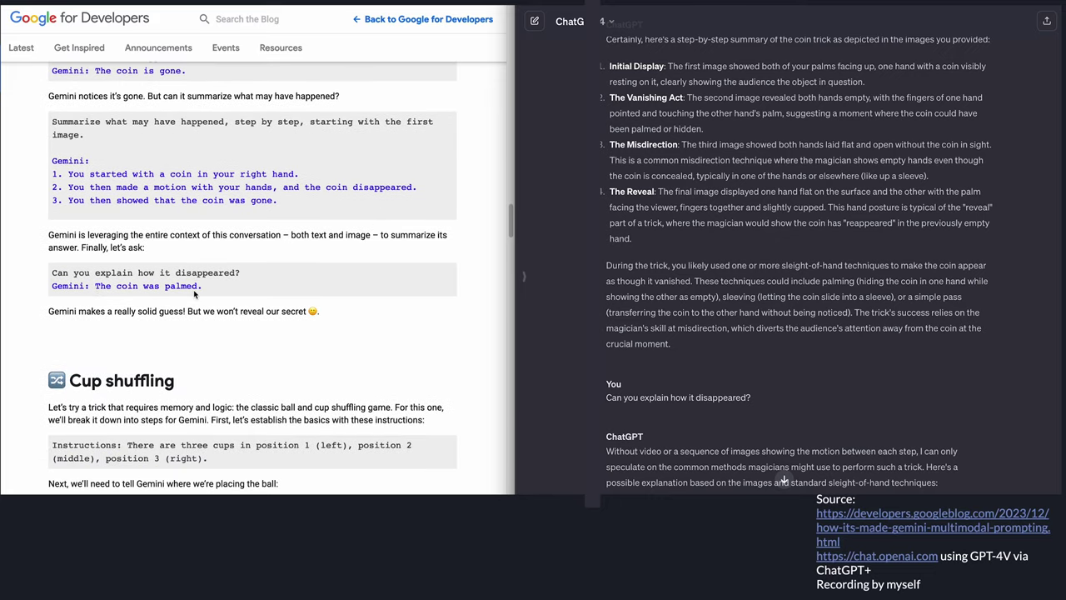
scroll(719, 396, down, 4)
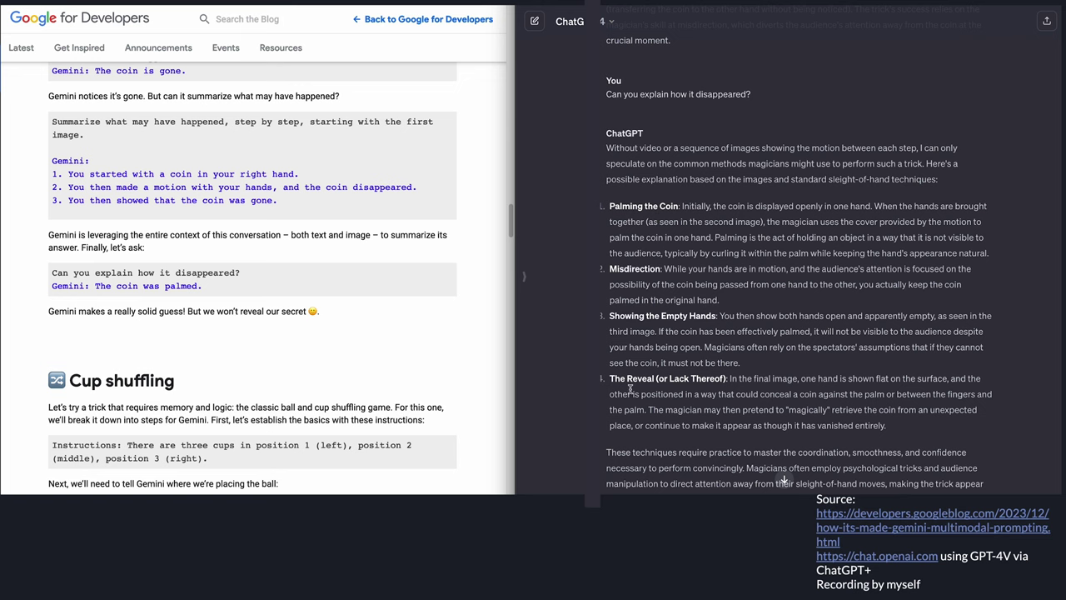
scroll(631, 388, down, 2)
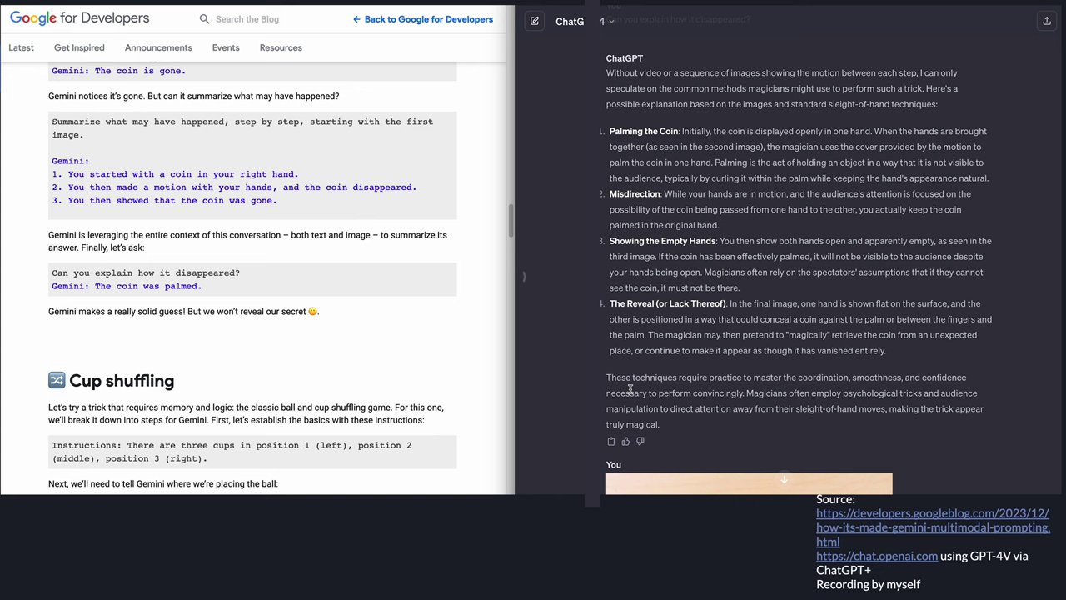
scroll(631, 388, down, 2)
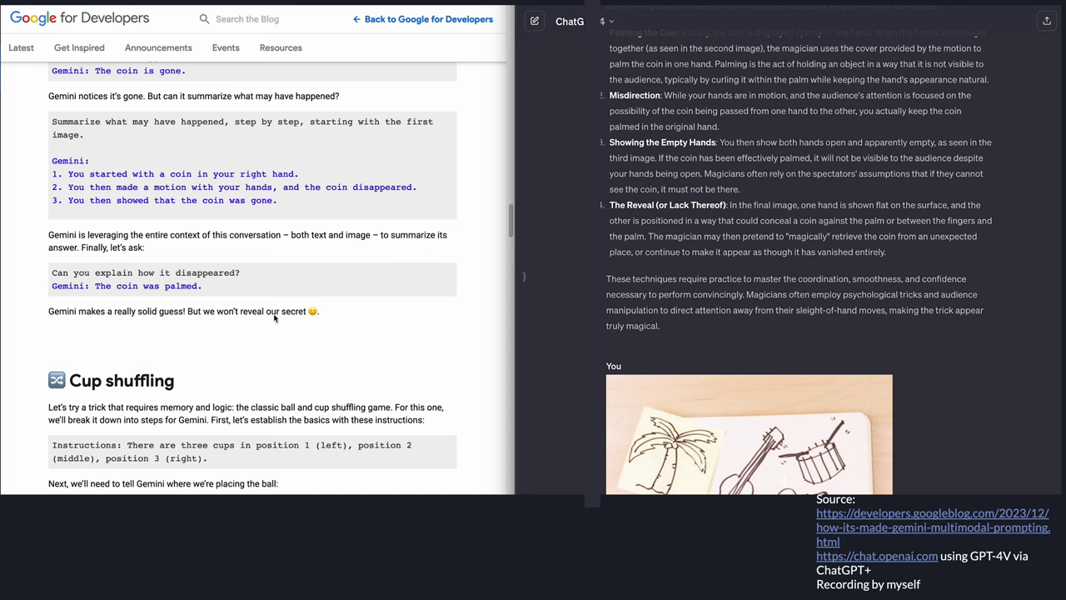
Scroll the blog to Cup shuffling: three cups, ball in position 3, then swap 2 and 3
scroll(274, 318, down, 2)
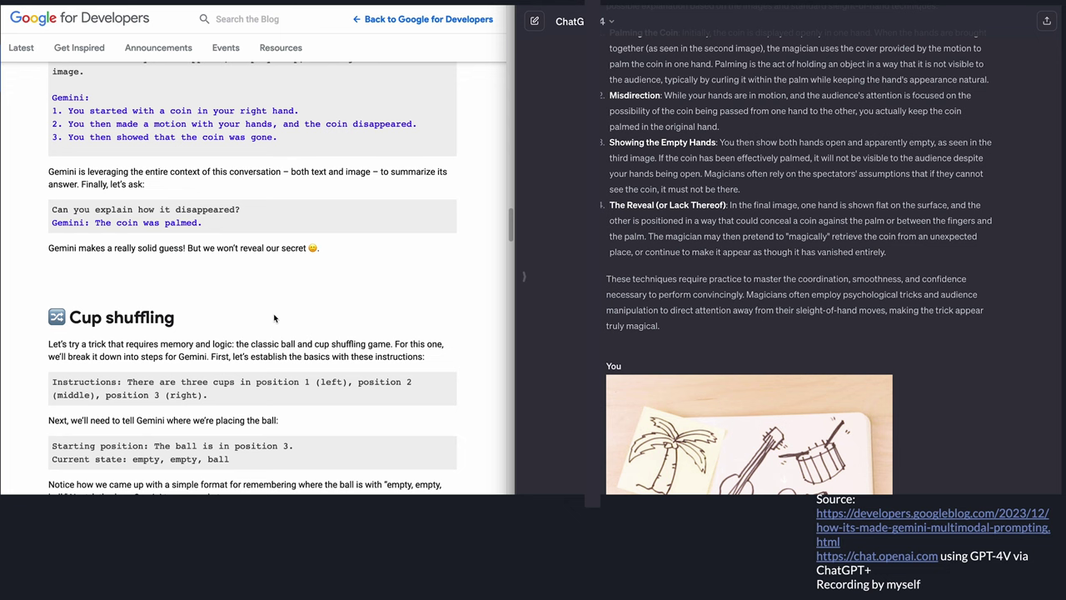
scroll(274, 317, down, 5)
scroll(274, 317, down, 1)
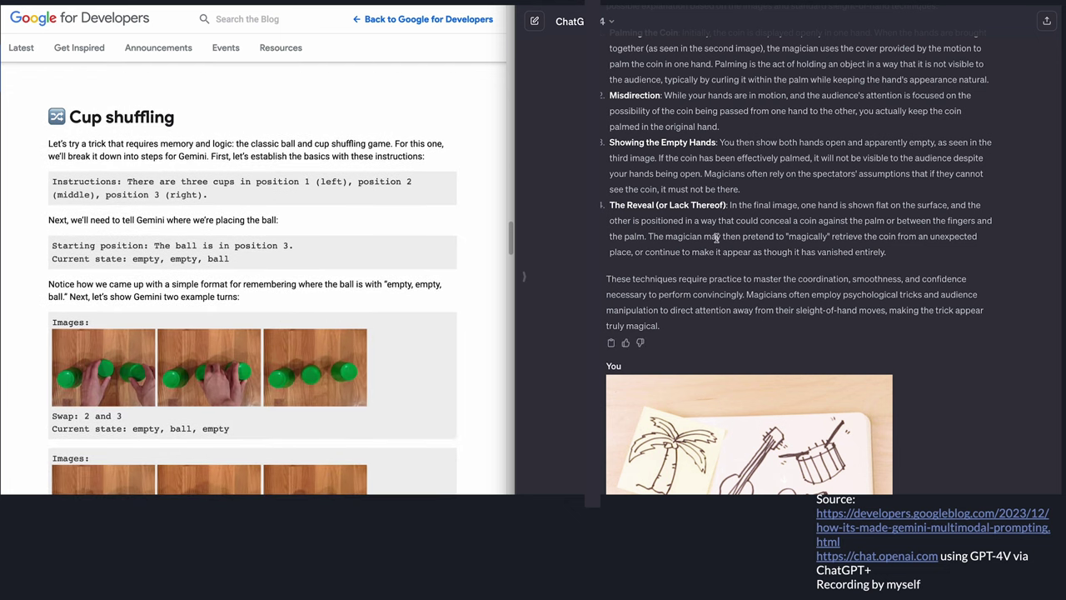
scroll(188, 85, up, 2)
scroll(188, 86, up, 7)
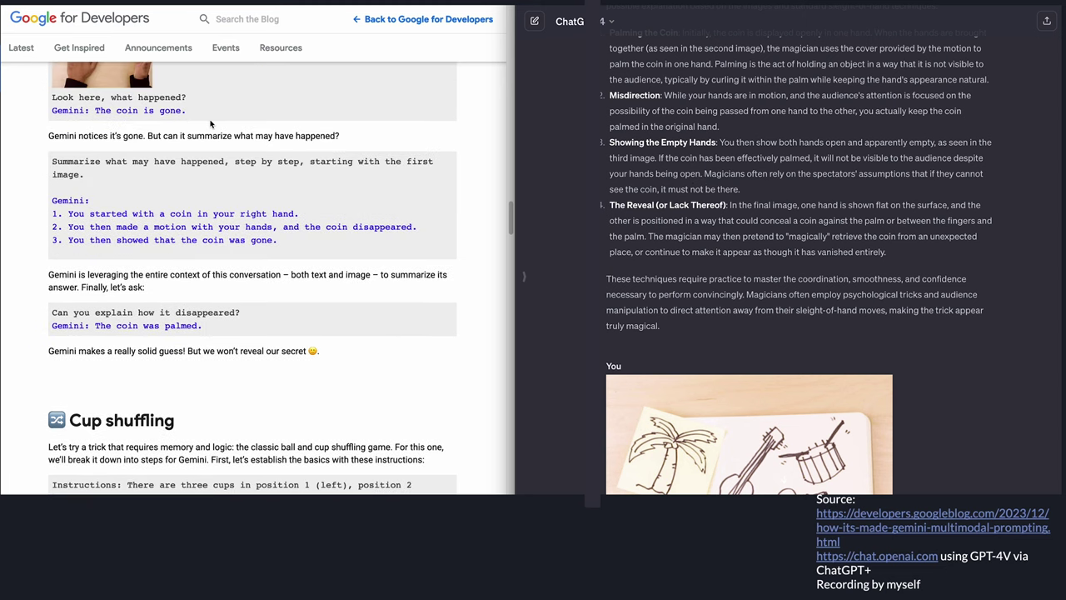
scroll(173, 142, up, 2)
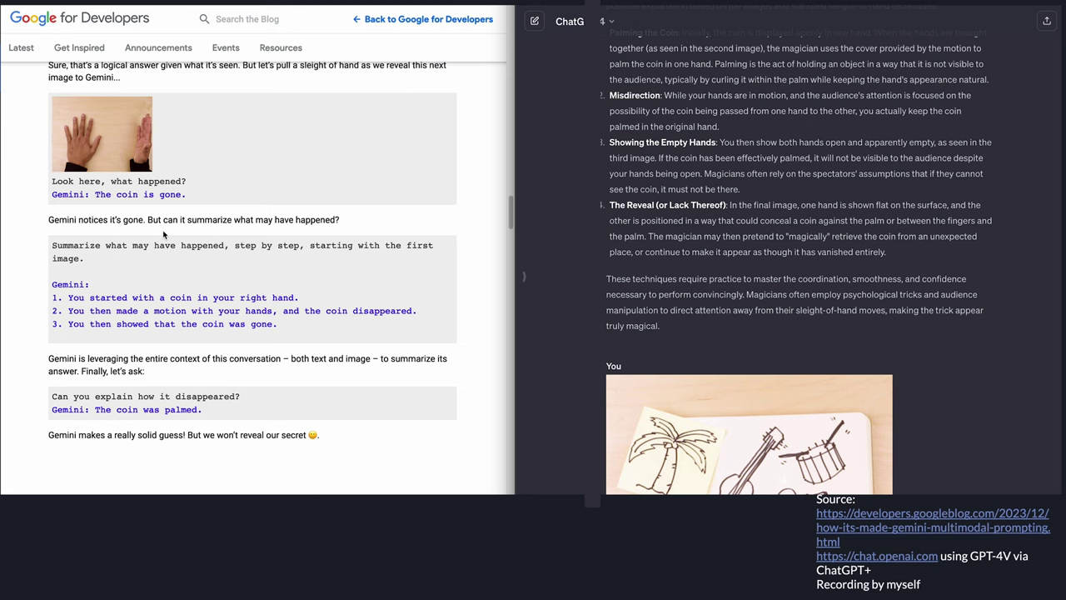
scroll(164, 235, down, 9)
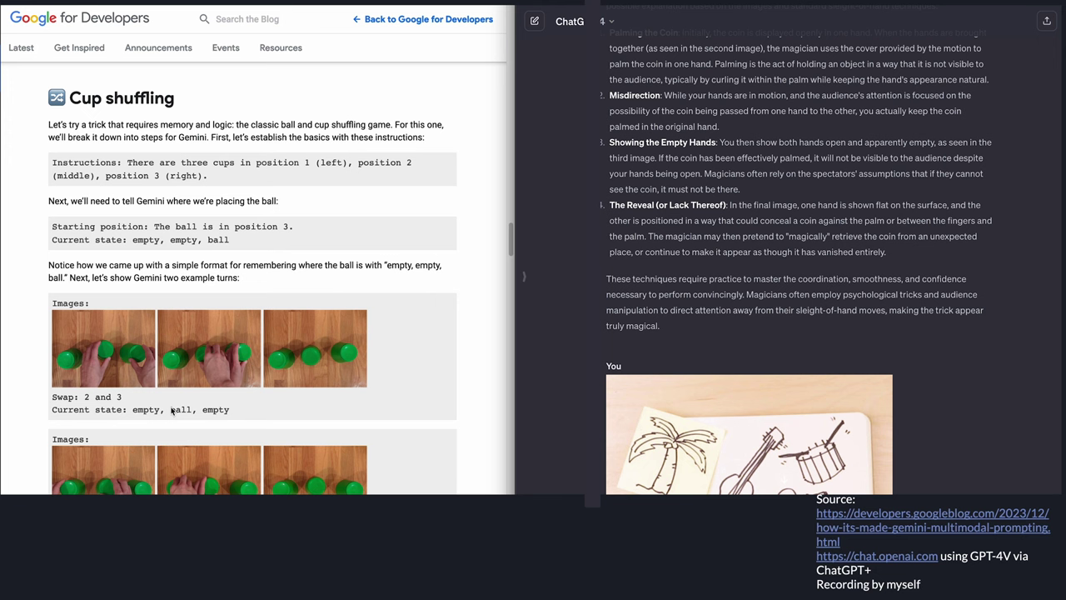
Scroll over Gemini's inferred 1-and-3 swap placing the ball in cup 3, toward Tool use
scroll(172, 409, down, 3)
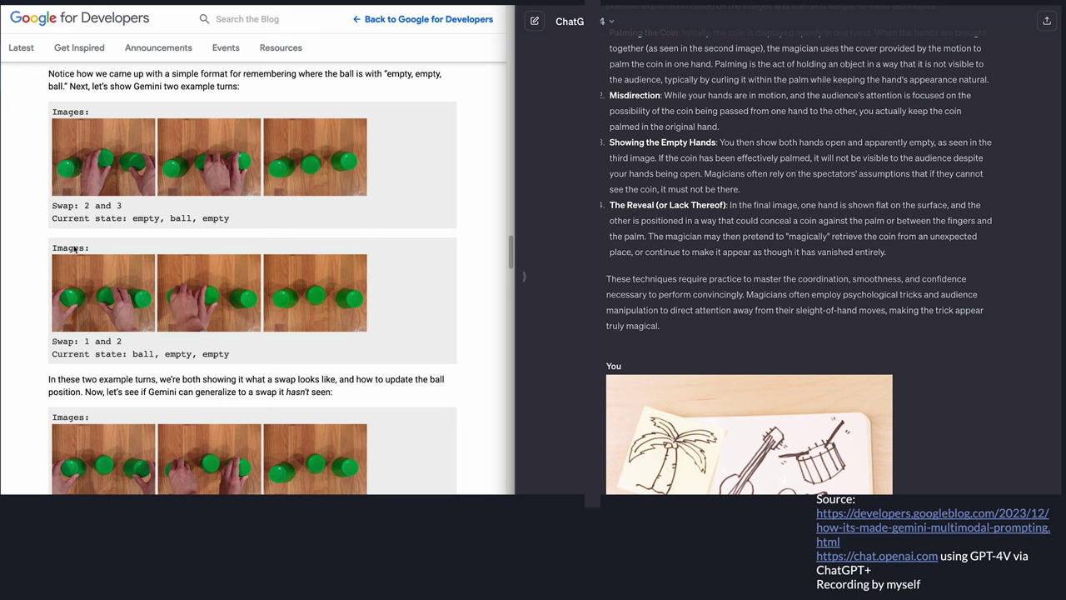
scroll(137, 400, down, 5)
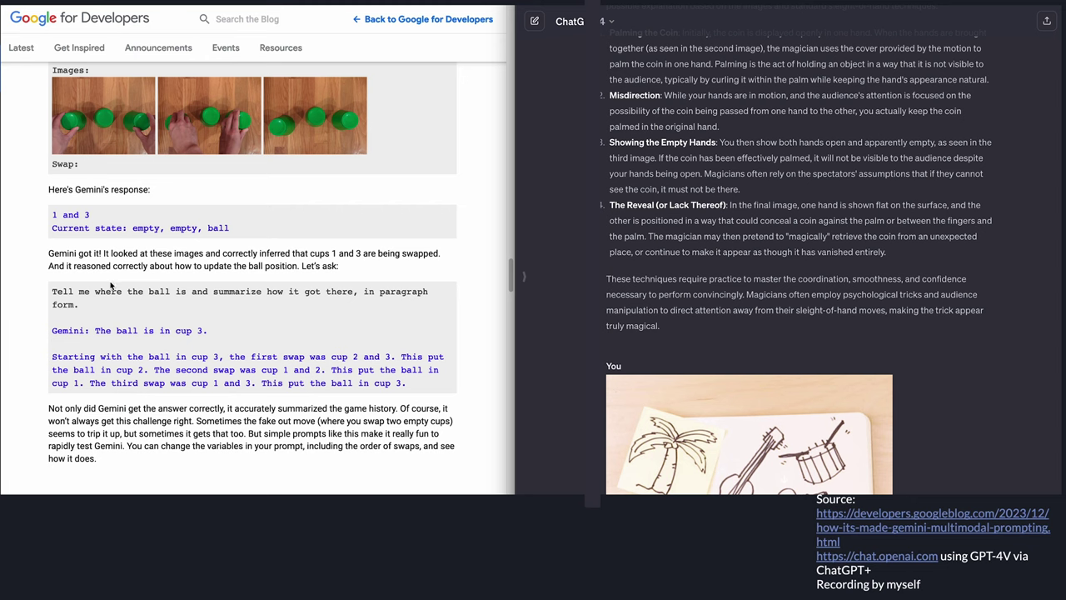
scroll(111, 285, down, 1)
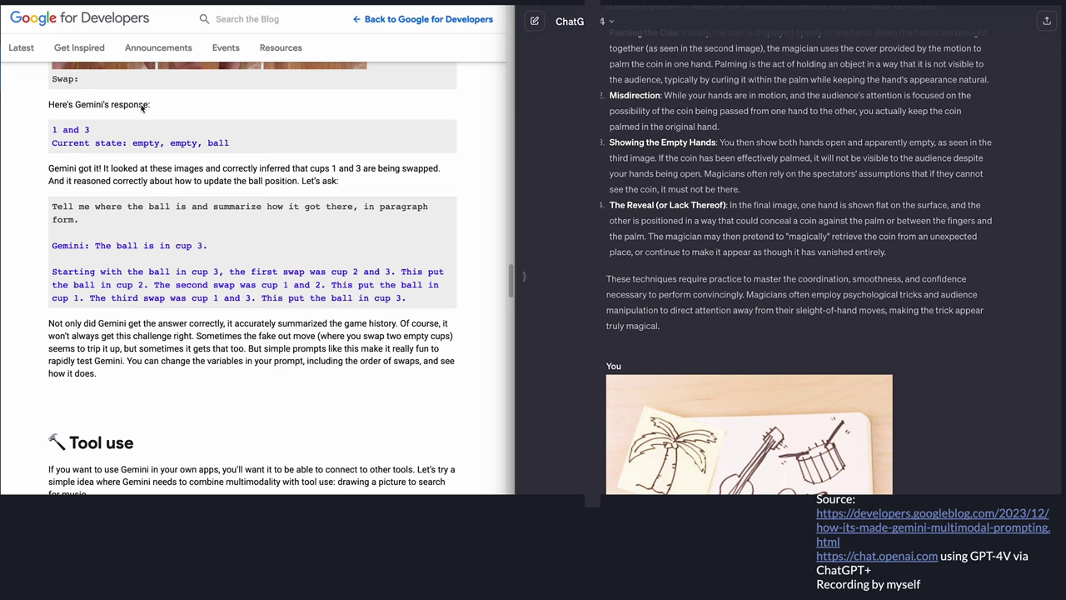
scroll(87, 103, up, 1)
scroll(86, 103, up, 1)
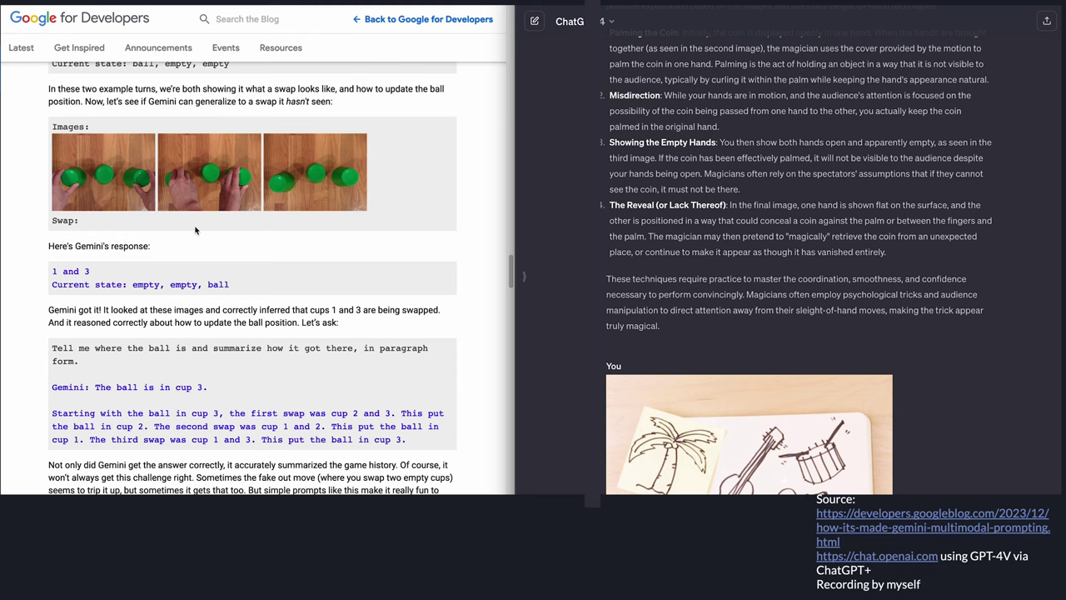
scroll(196, 231, down, 1)
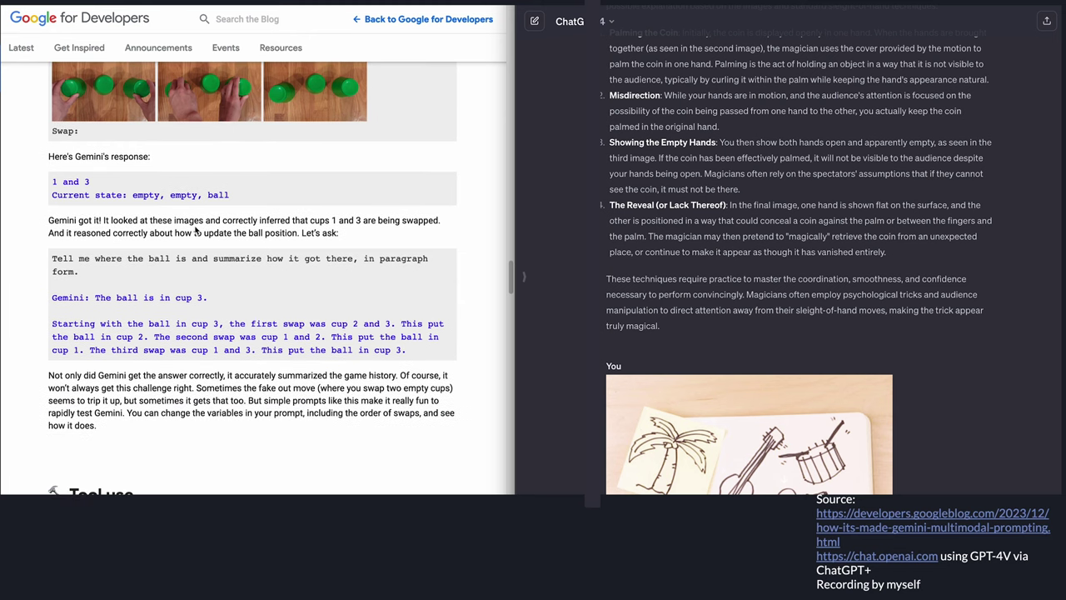
scroll(196, 231, down, 1)
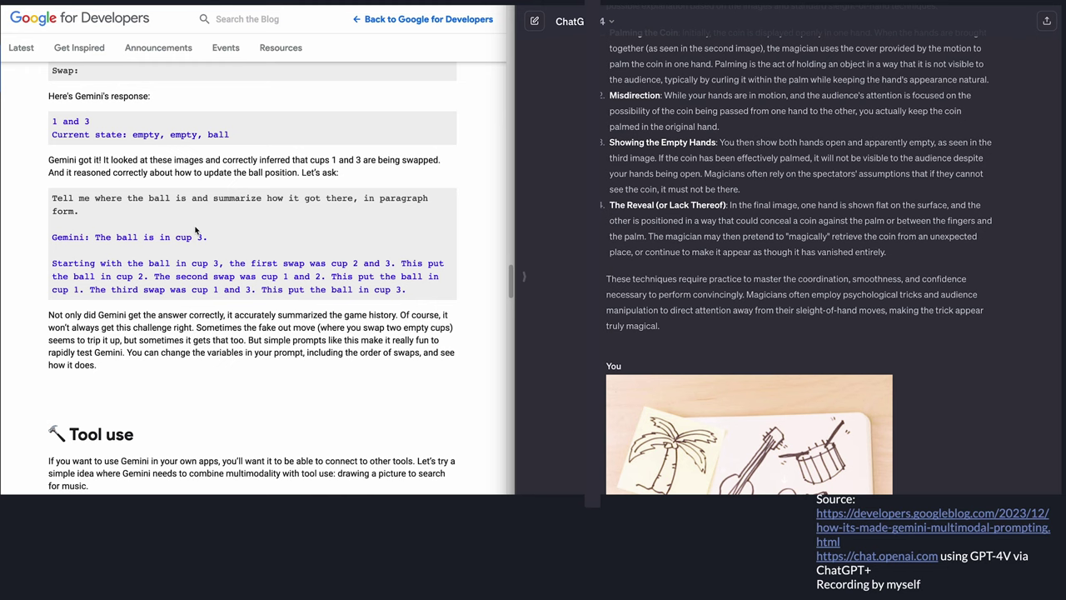
scroll(196, 230, down, 2)
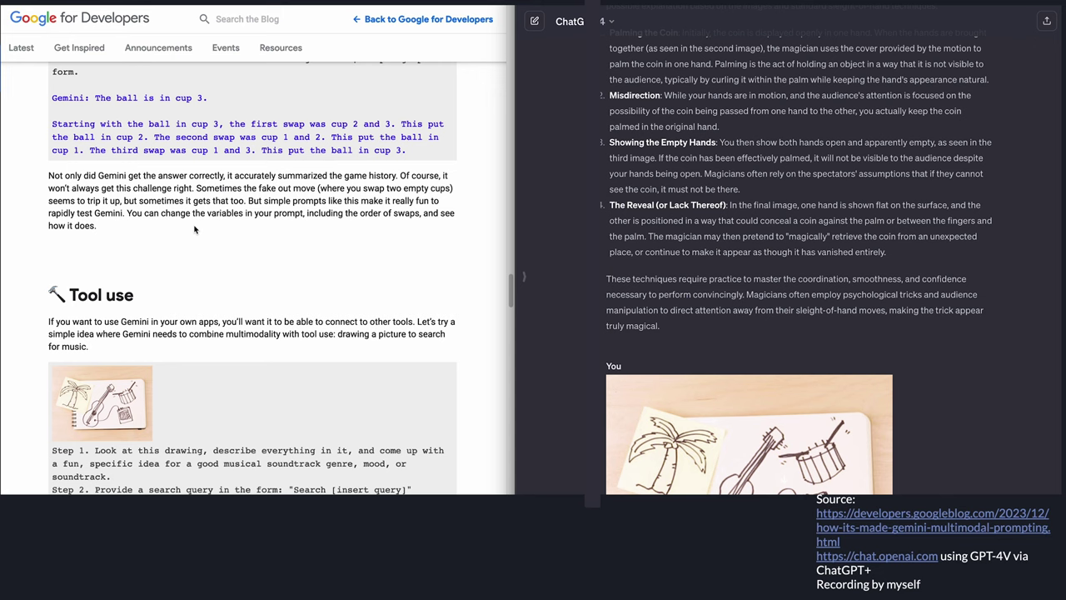
scroll(196, 231, up, 5)
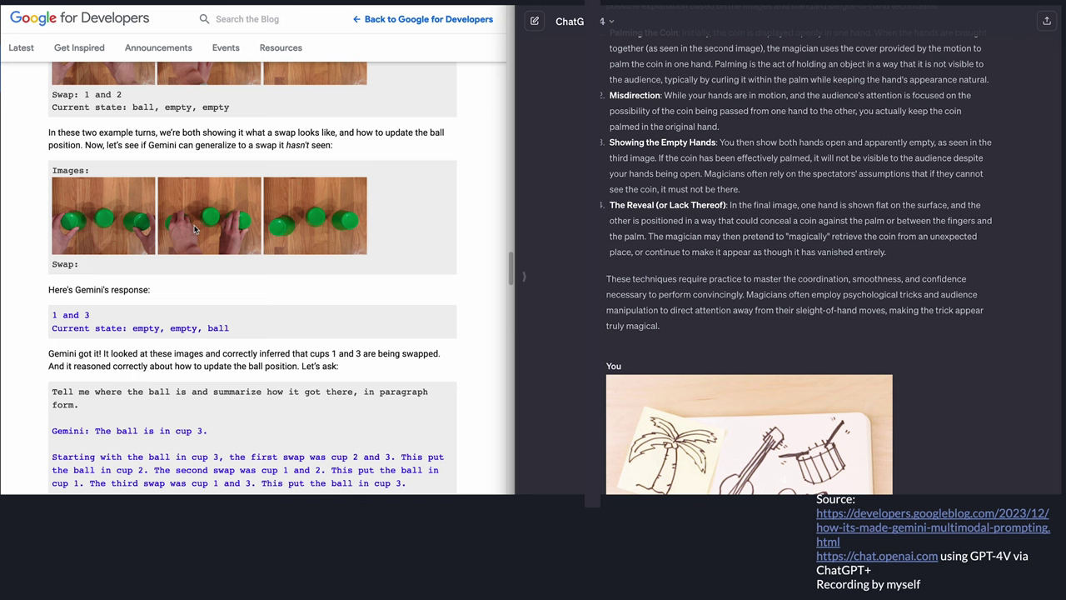
scroll(191, 294, down, 3)
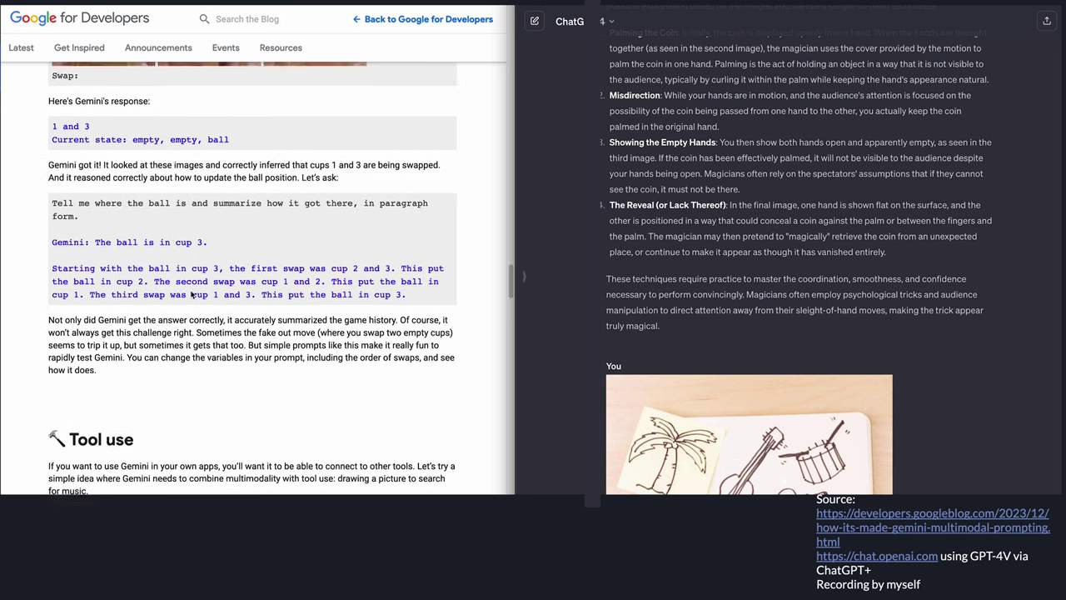
scroll(191, 293, down, 1)
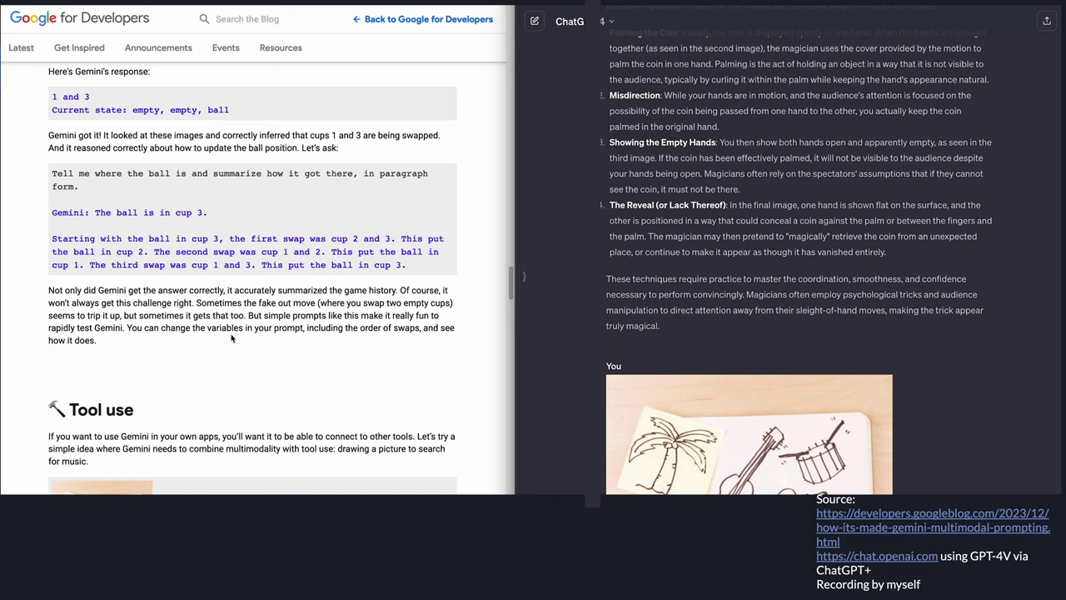
Scroll ChatGPT to its Beach Party reply for the palm-tree-and-guitar drawing and Step 1/Step 2 prompt
scroll(250, 342, down, 5)
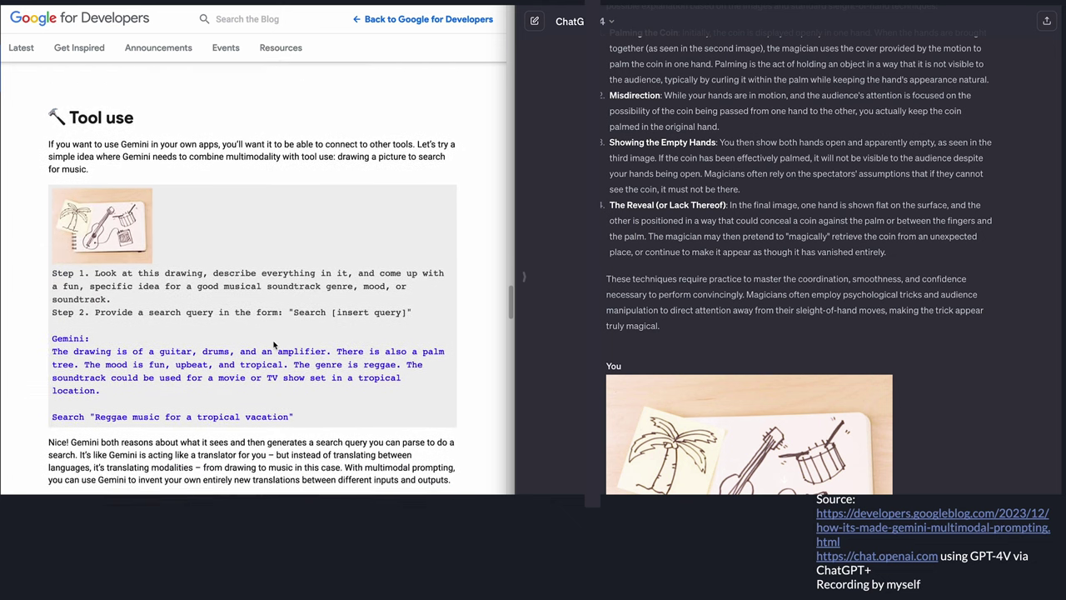
scroll(274, 343, down, 1)
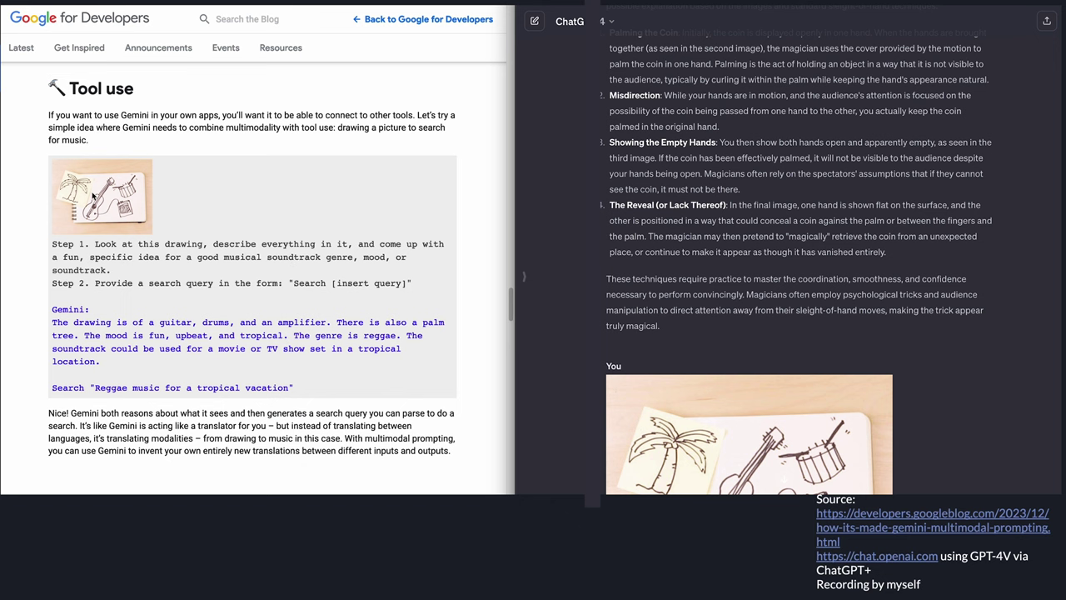
scroll(701, 275, down, 5)
scroll(702, 275, up, 1)
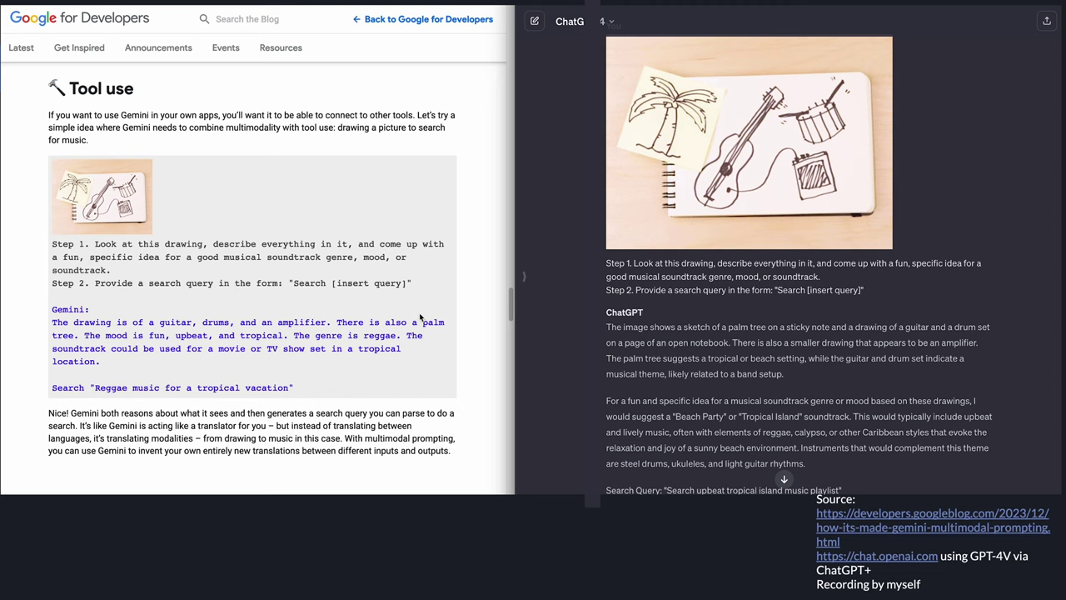
Scroll ChatGPT's drawing reply naming the palm tree sticky note, guitar, drum set and amplifier
scroll(755, 287, down, 3)
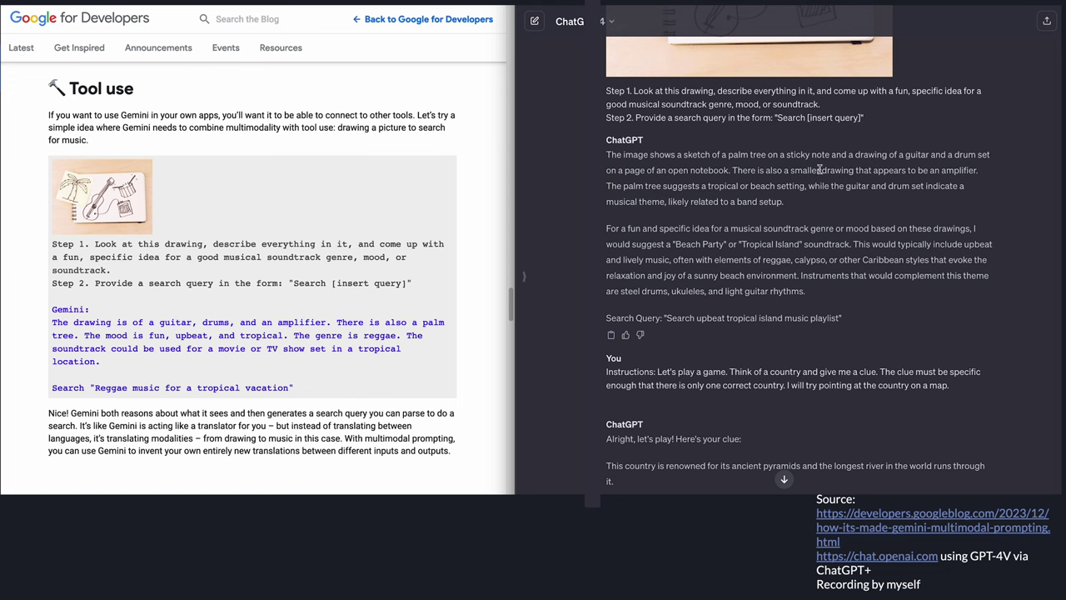
scroll(850, 173, up, 2)
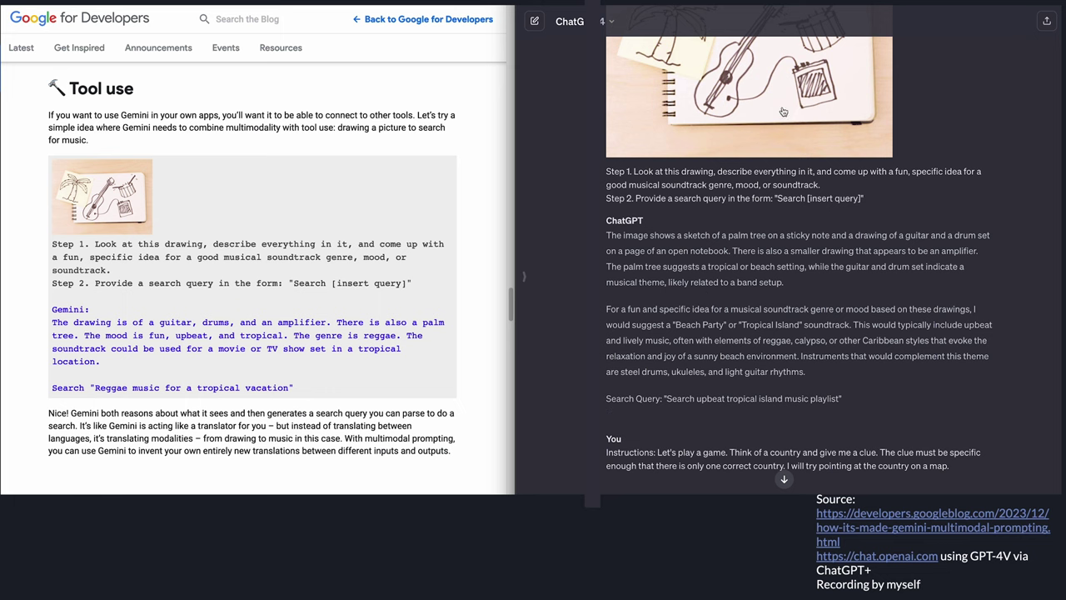
scroll(703, 295, up, 1)
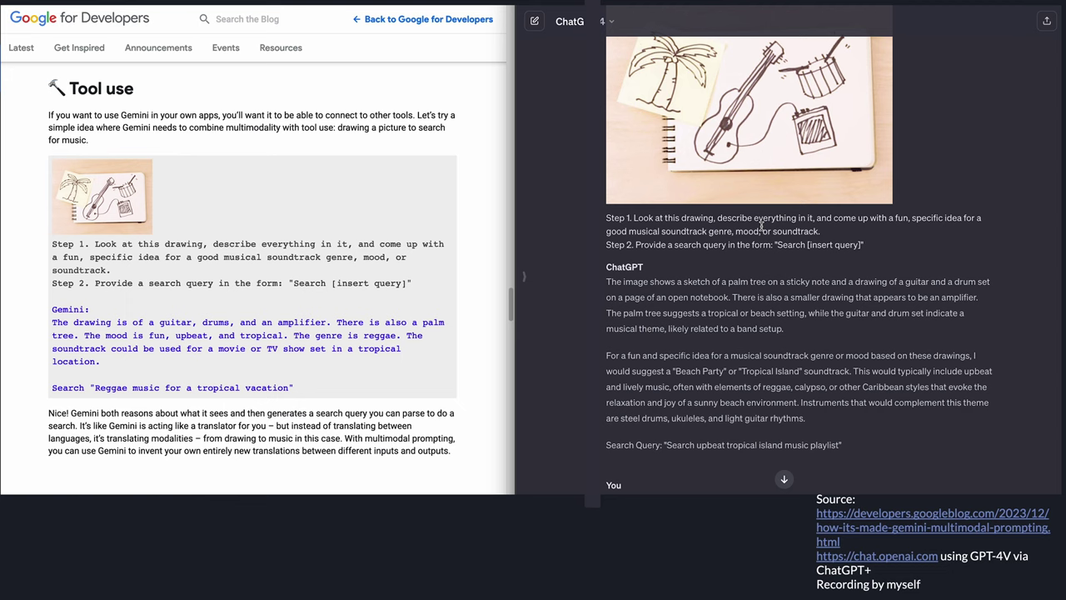
scroll(765, 233, down, 3)
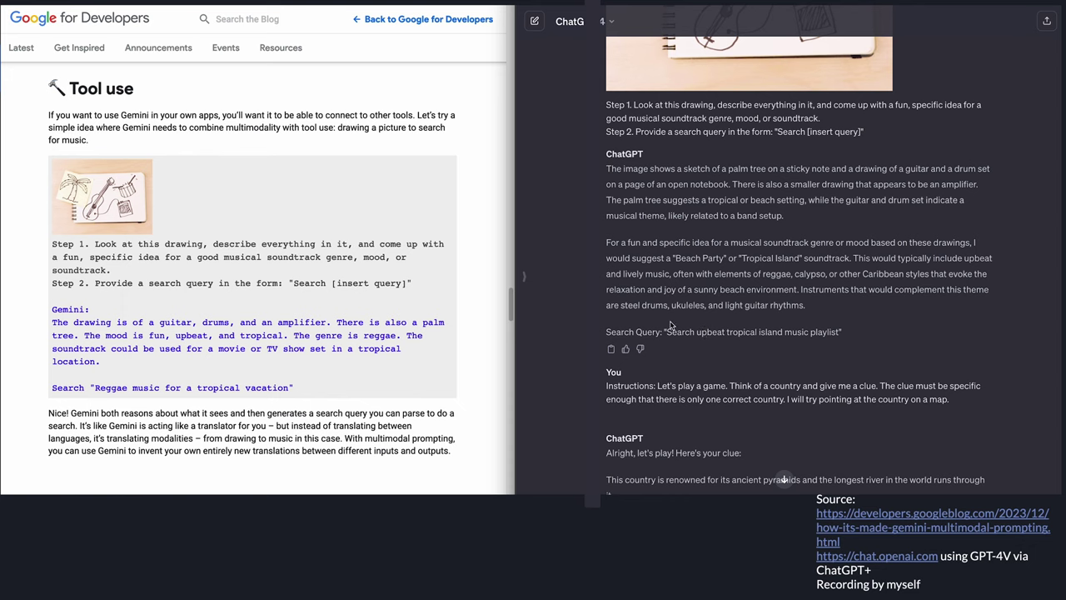
drag(668, 332, 692, 332)
drag(721, 333, 836, 333)
click(836, 334)
mouse_move(777, 131)
mouse_down()
mouse_move(862, 133)
mouse_move(778, 131)
mouse_up()
drag(665, 331, 695, 332)
drag(775, 131, 802, 134)
click(802, 133)
drag(664, 332, 695, 331)
click(712, 317)
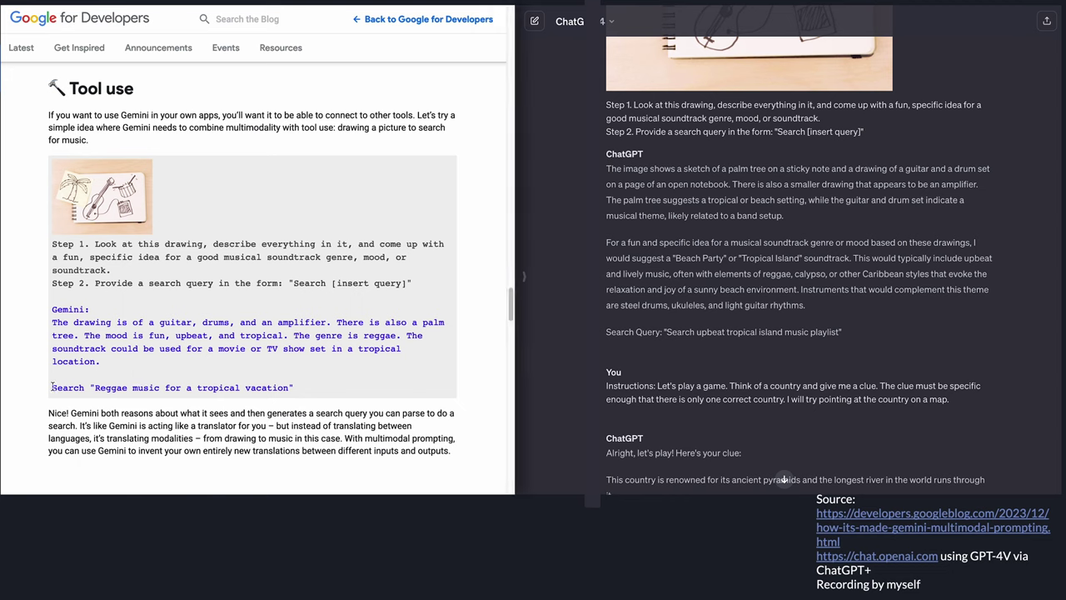
drag(51, 388, 127, 385)
drag(289, 285, 334, 293)
click(334, 292)
drag(48, 389, 154, 386)
click(266, 378)
triple_click(292, 387)
click(298, 376)
drag(291, 283, 418, 286)
click(417, 287)
Highlight 'Search [insert query]', then scroll to Game creation and ChatGPT's correct Egypt answer
drag(286, 282, 338, 283)
click(335, 283)
scroll(355, 301, down, 3)
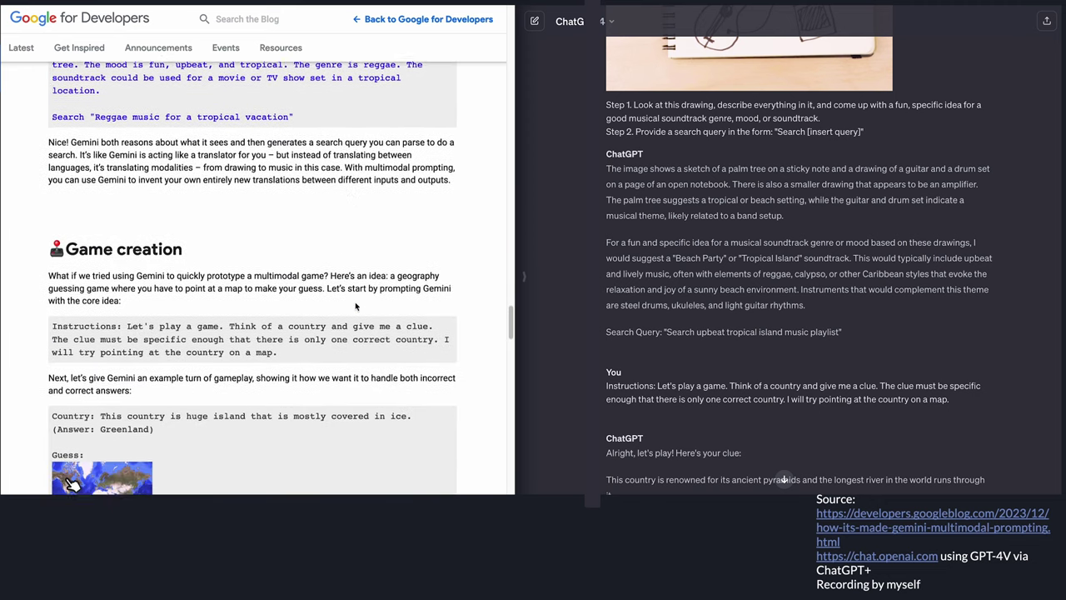
scroll(355, 301, down, 2)
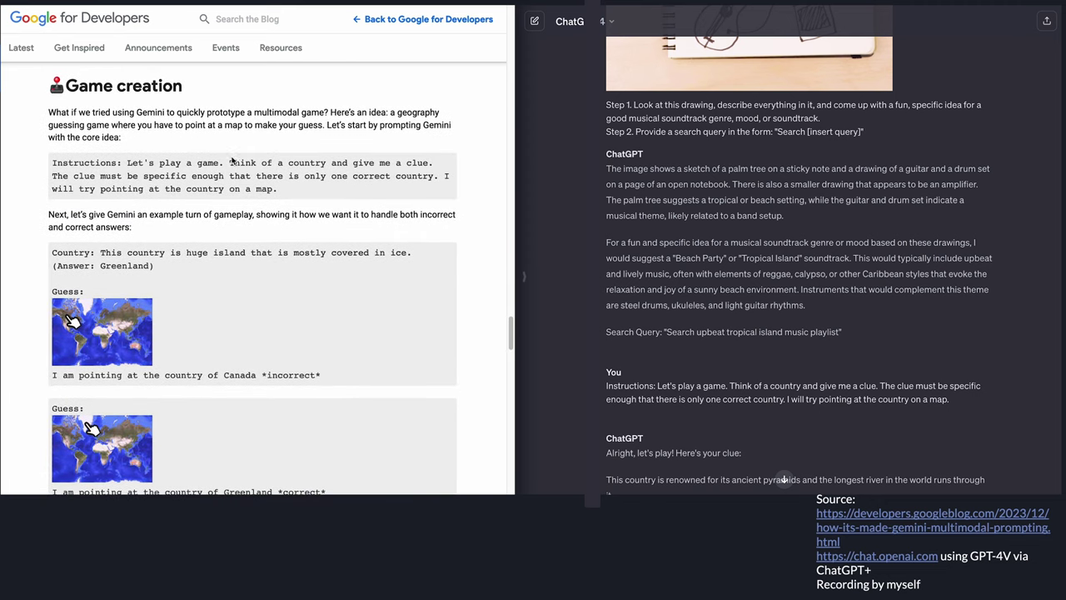
scroll(635, 202, down, 4)
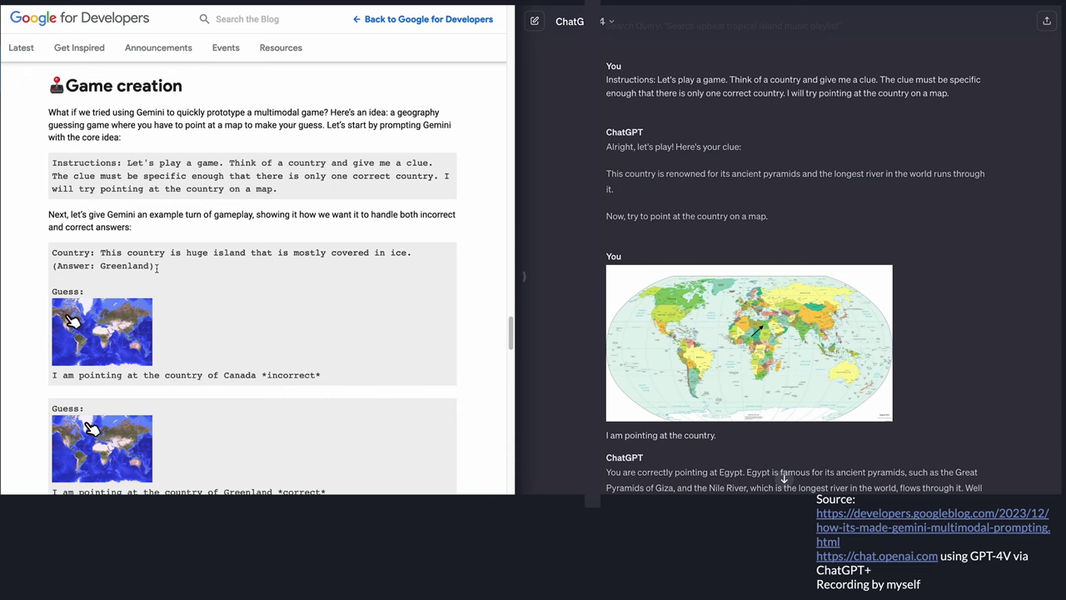
scroll(93, 290, down, 3)
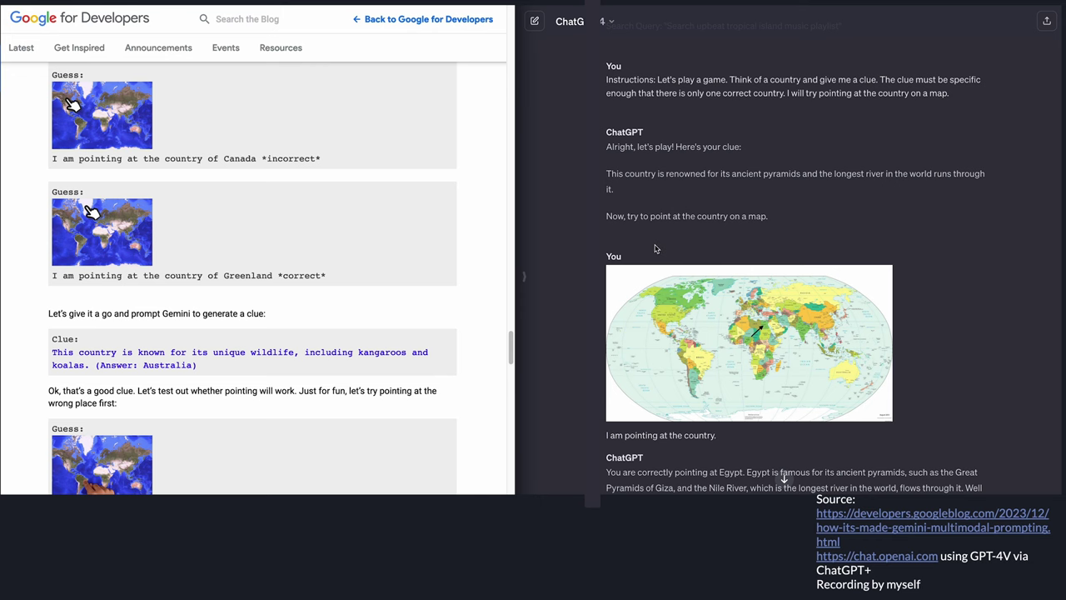
scroll(655, 248, down, 1)
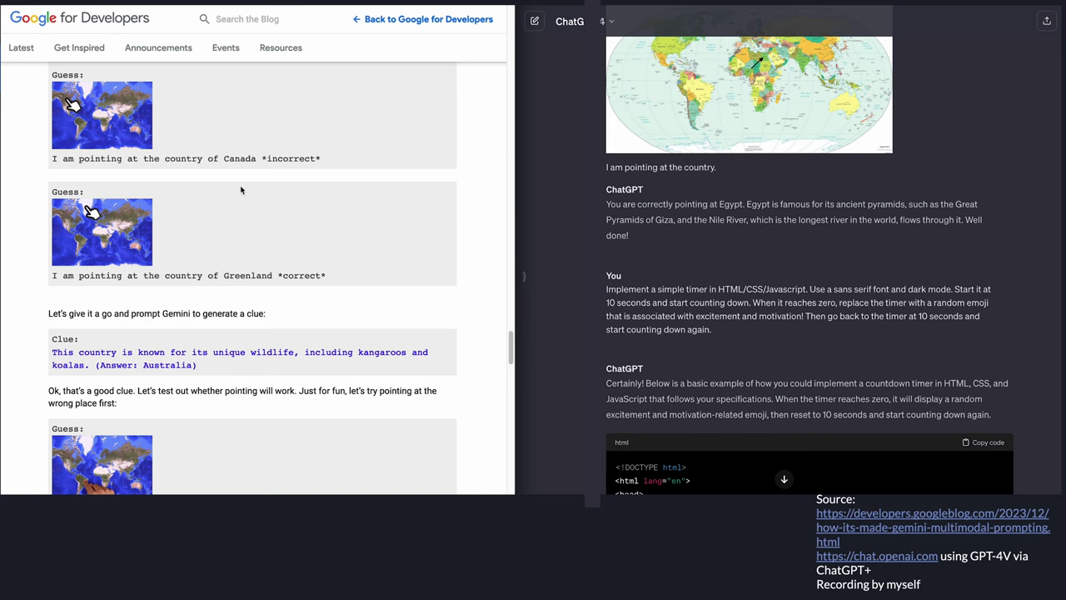
Scroll to ChatGPT's Excitement Timer HTML code with #333 background beside the blog's Coding section
scroll(376, 164, down, 1)
scroll(376, 164, down, 10)
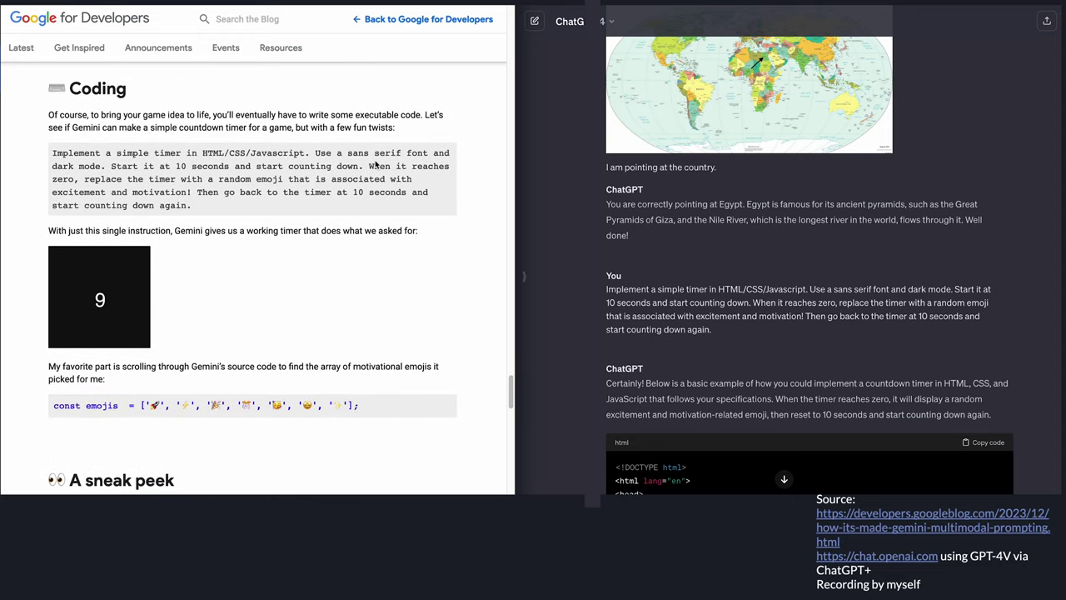
scroll(580, 287, down, 5)
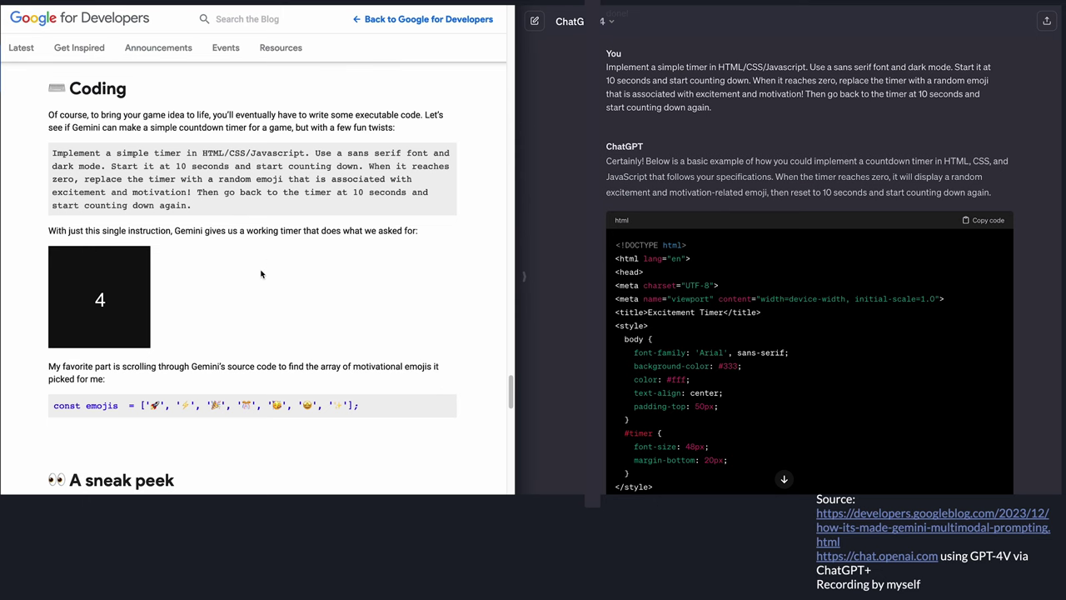
scroll(261, 275, down, 1)
scroll(261, 275, up, 2)
scroll(261, 274, down, 1)
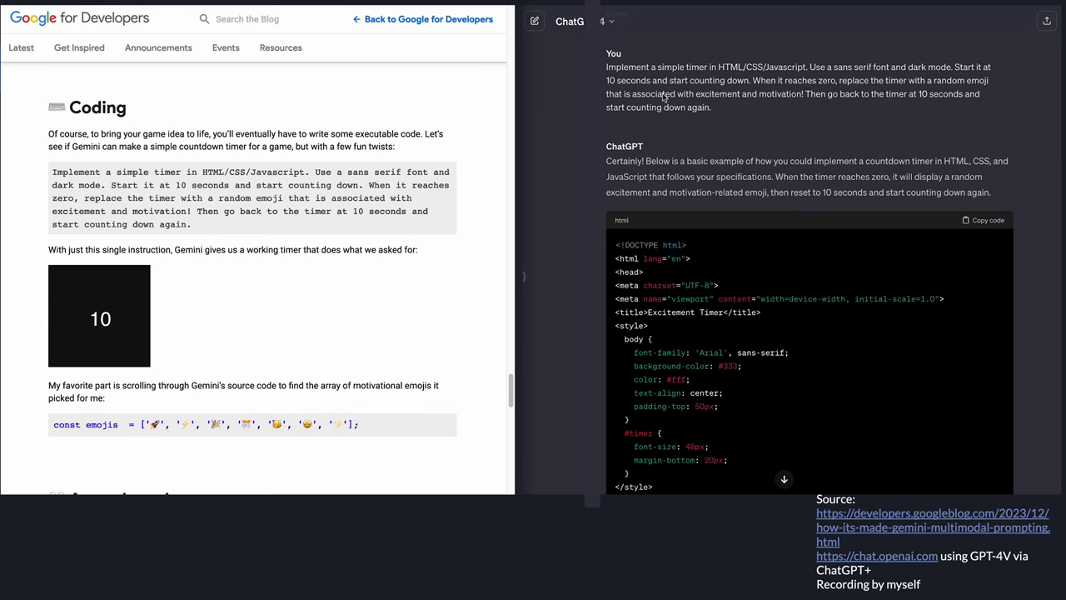
Scroll to the timer code's closing 1000 ms setInterval and the 'How this works' notes
scroll(789, 100, down, 1)
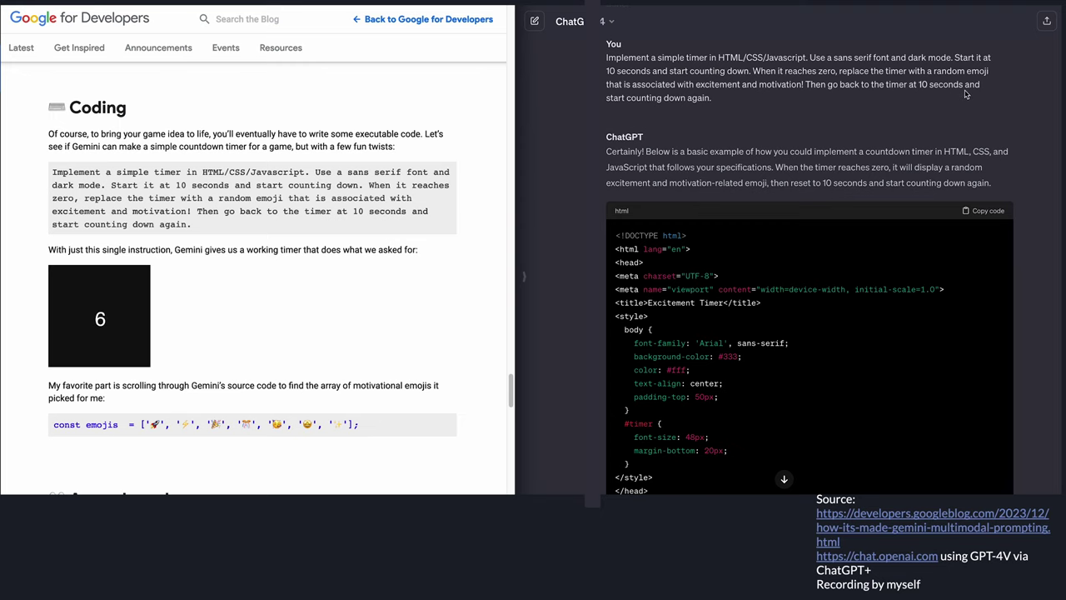
scroll(687, 115, down, 1)
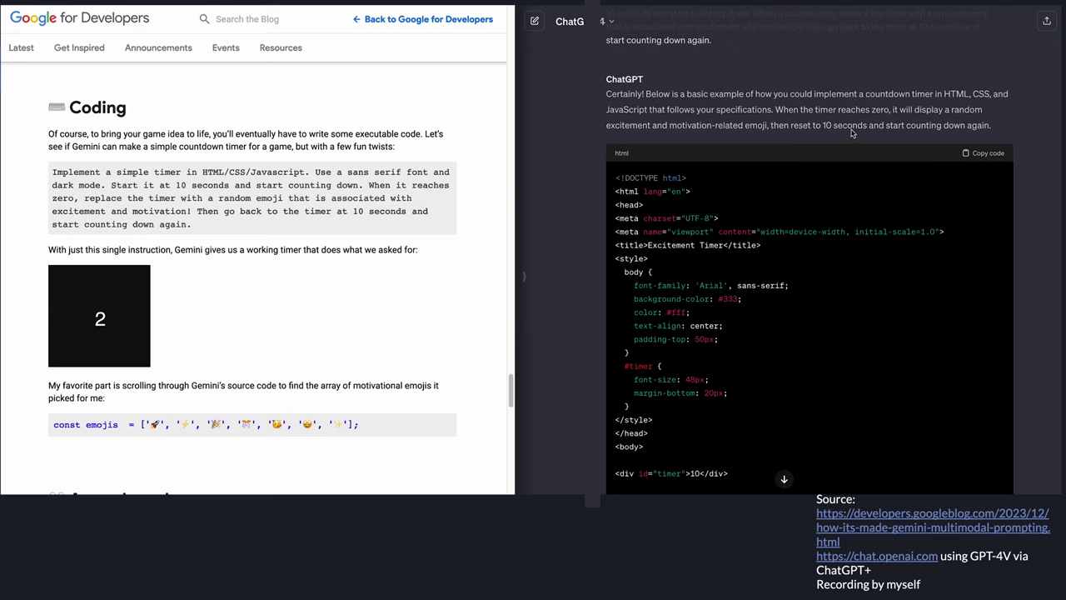
scroll(708, 139, down, 3)
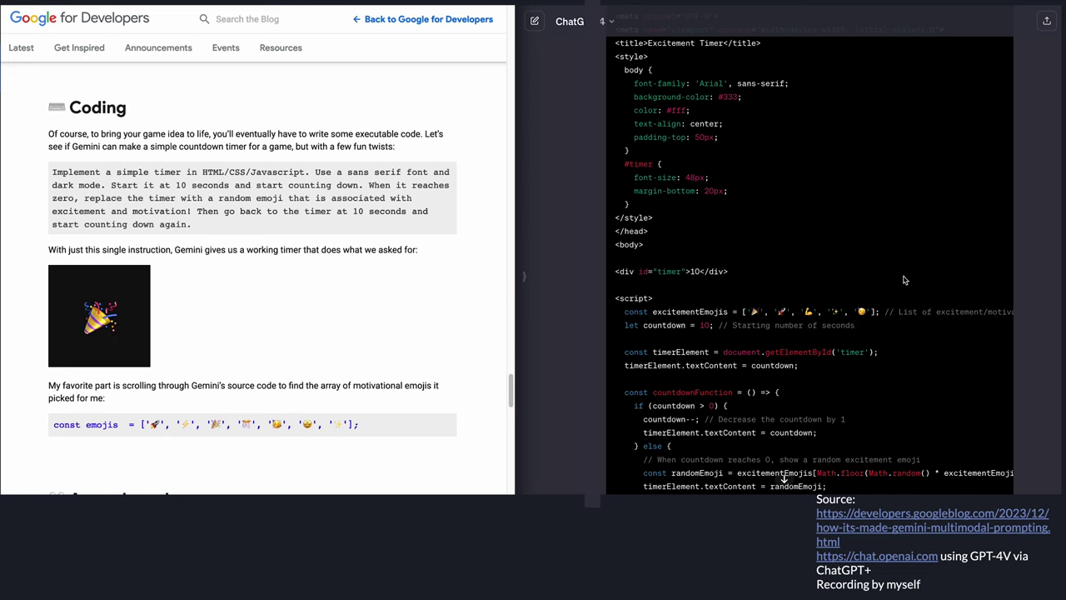
scroll(790, 354, down, 5)
scroll(790, 354, up, 5)
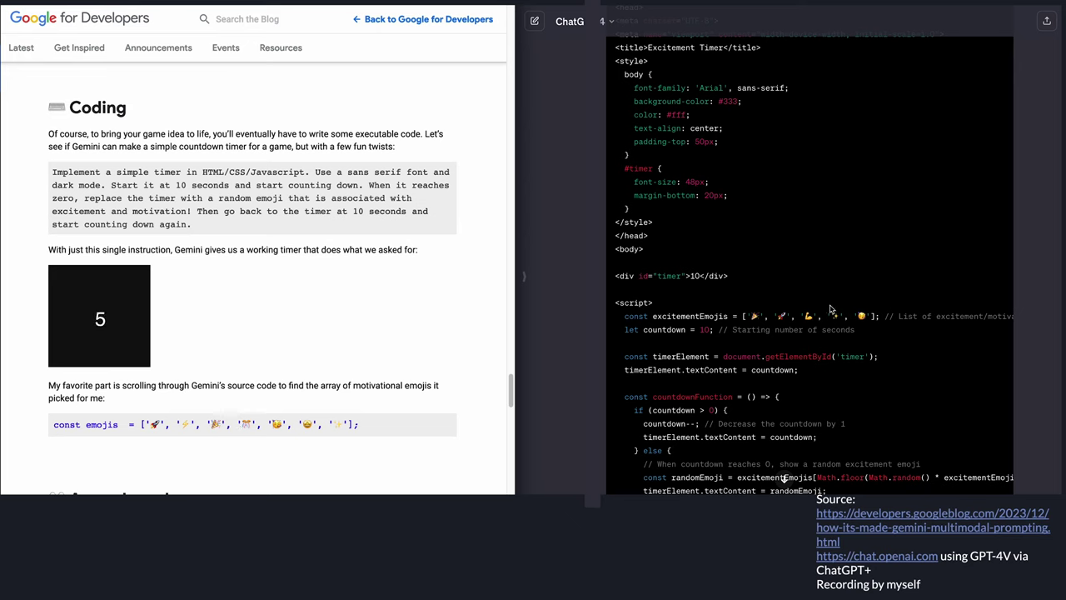
scroll(830, 300, up, 3)
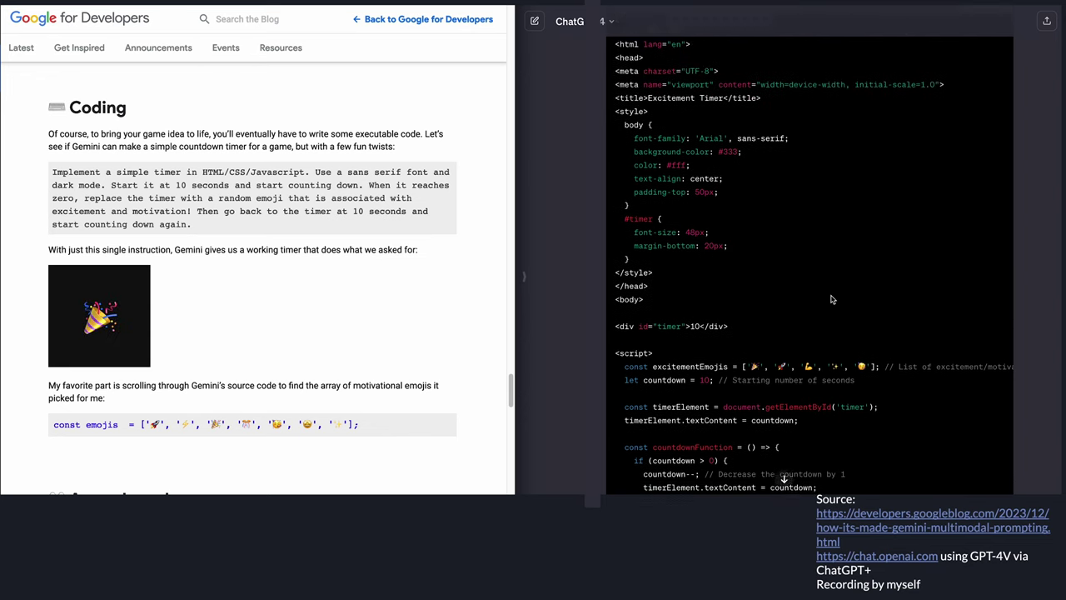
scroll(830, 299, down, 7)
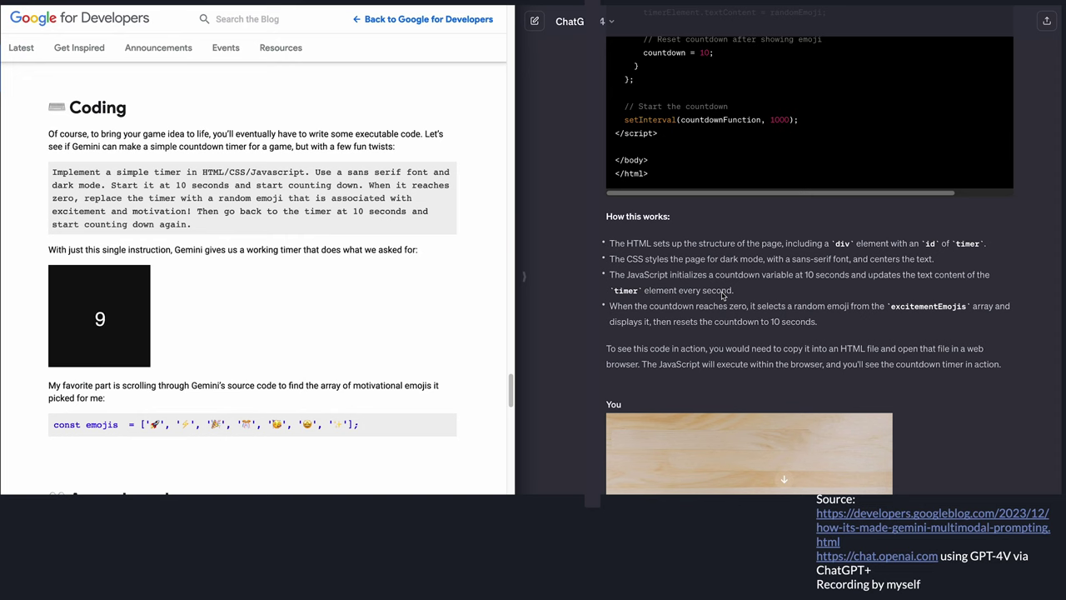
Copy the complete HTML countdown timer code from the top of ChatGPT's code block, twice
scroll(725, 288, up, 4)
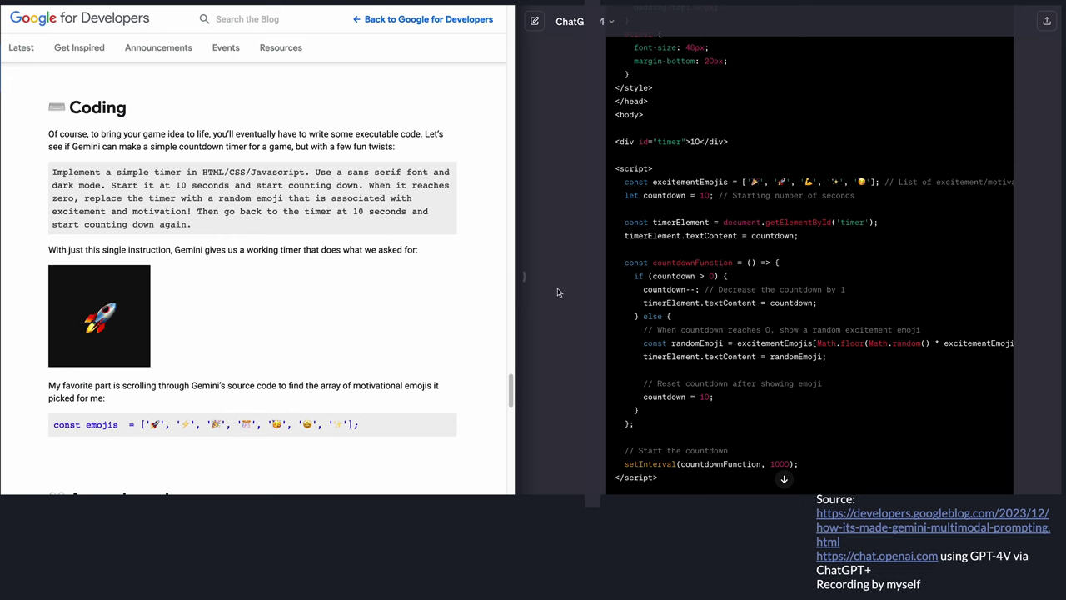
scroll(849, 225, up, 5)
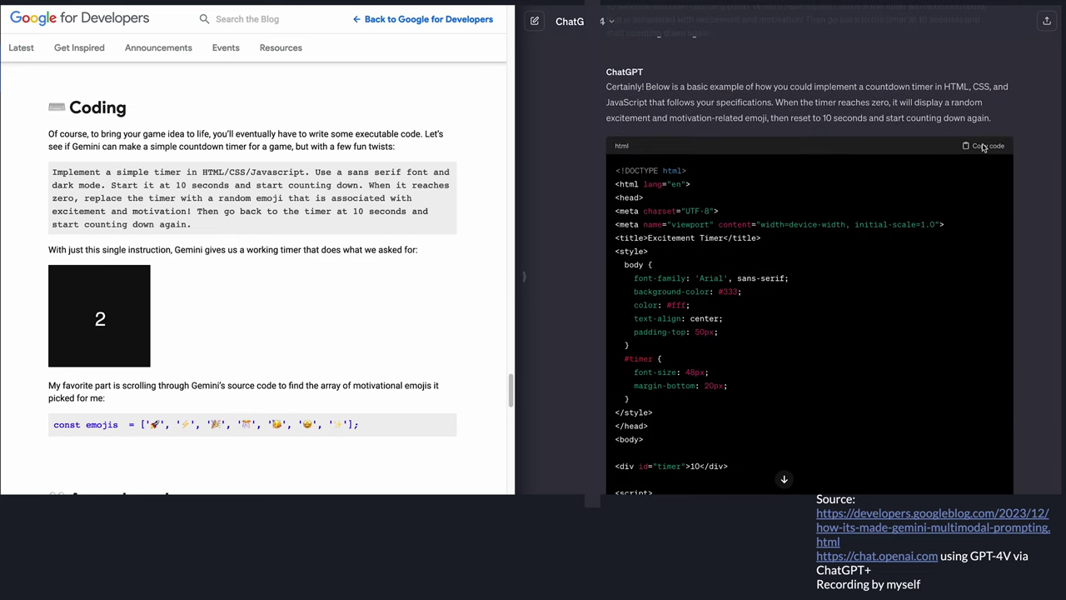
click(983, 147)
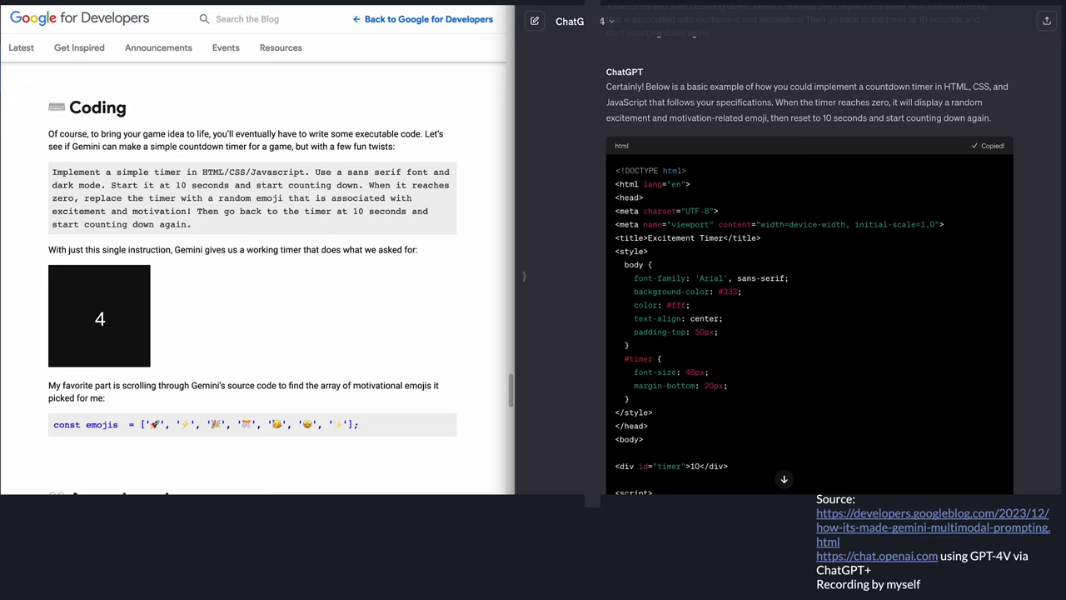
scroll(758, 216, down, 10)
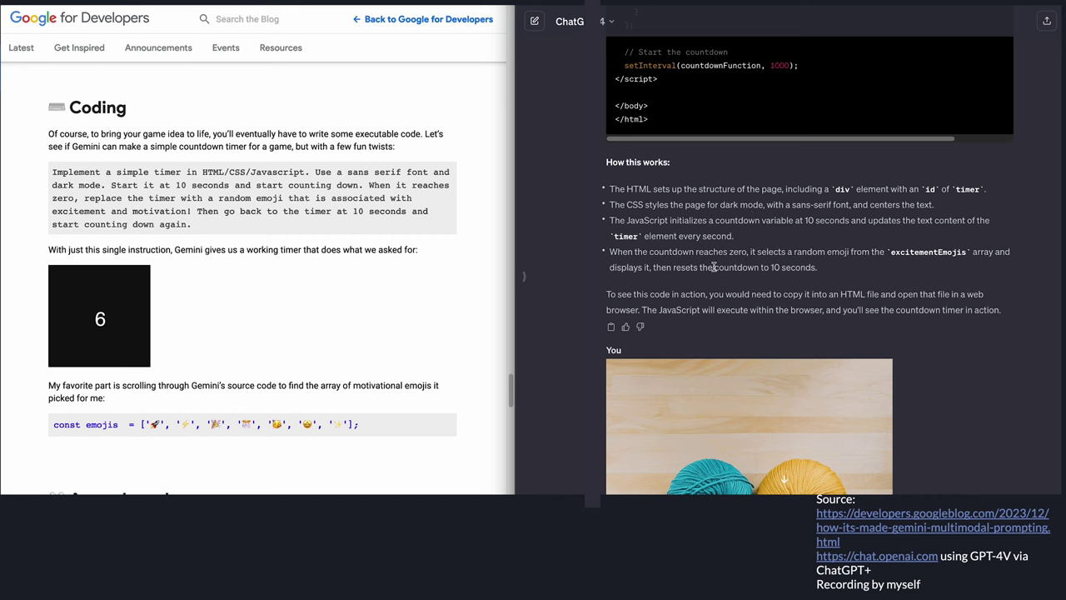
scroll(722, 285, up, 6)
scroll(721, 285, up, 3)
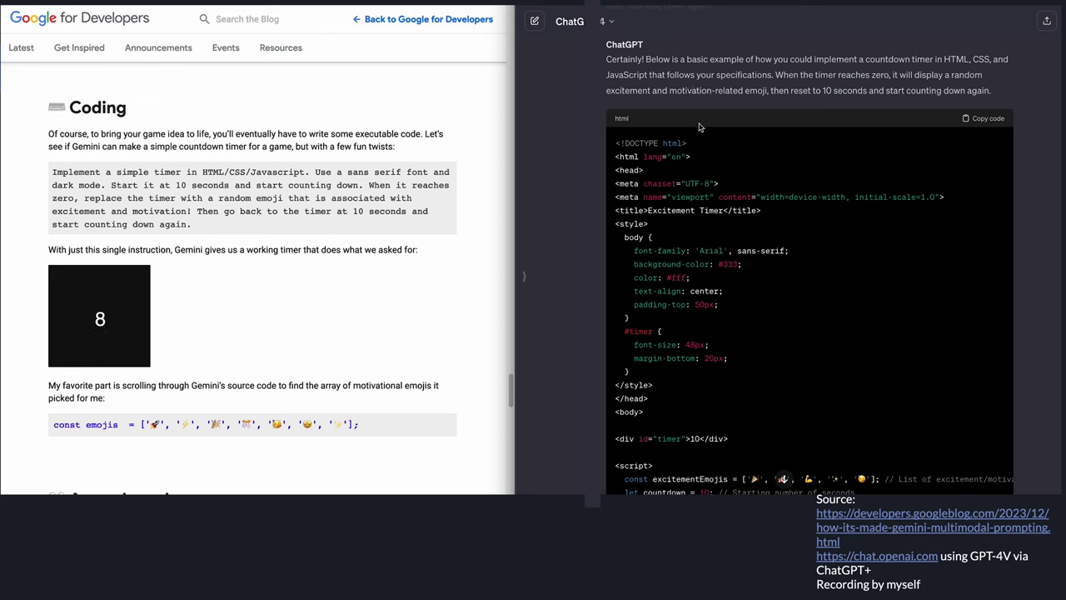
click(983, 122)
scroll(744, 225, down, 10)
scroll(744, 225, down, 2)
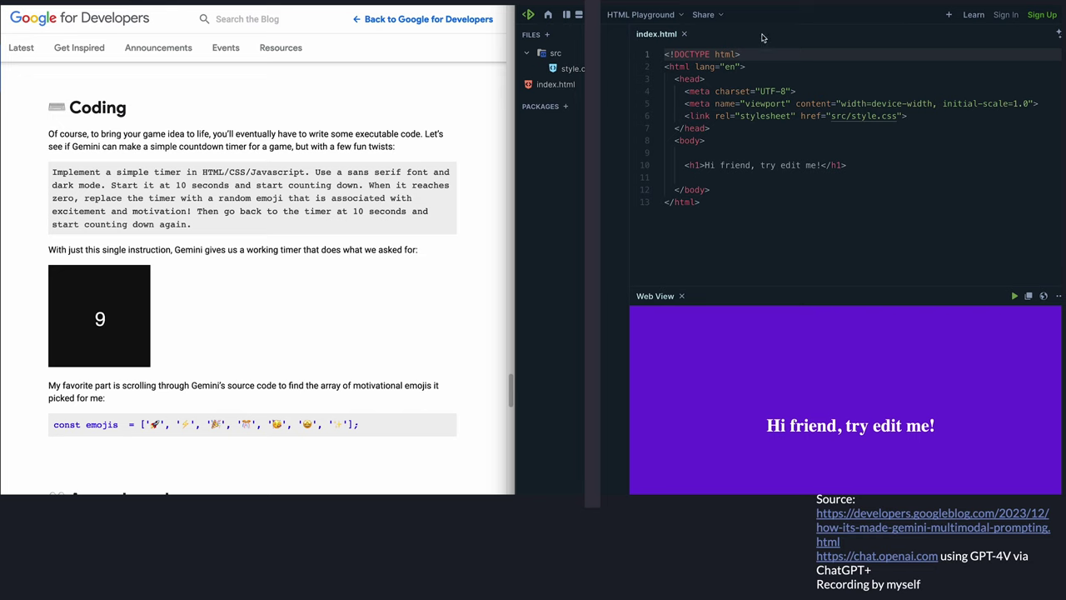
Replace the playground's starter HTML with the copied timer code and let the countdown run
click(757, 104)
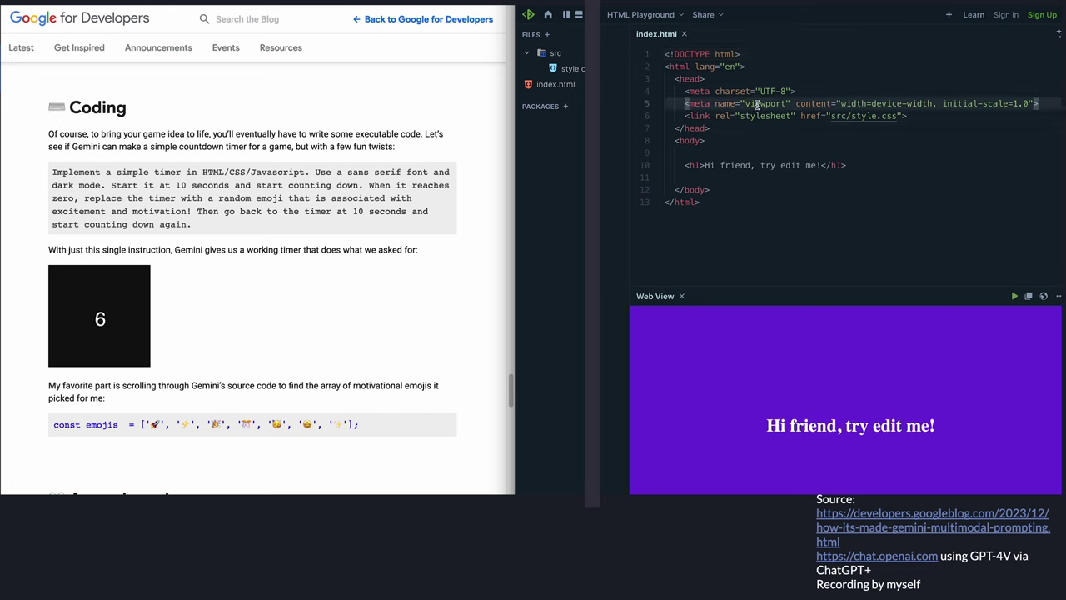
key(ctrl+a)
key(ctrl+v)
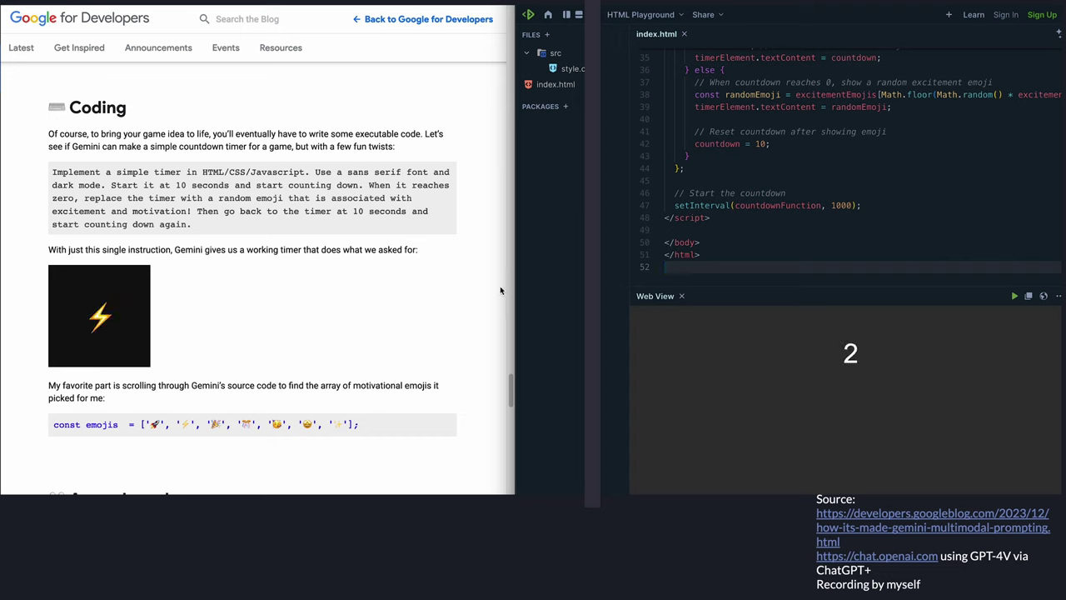
Close the HTML Playground page, confirming 'Seite verlassen', to return to ChatGPT
scroll(862, 172, up, 1)
scroll(862, 173, up, 10)
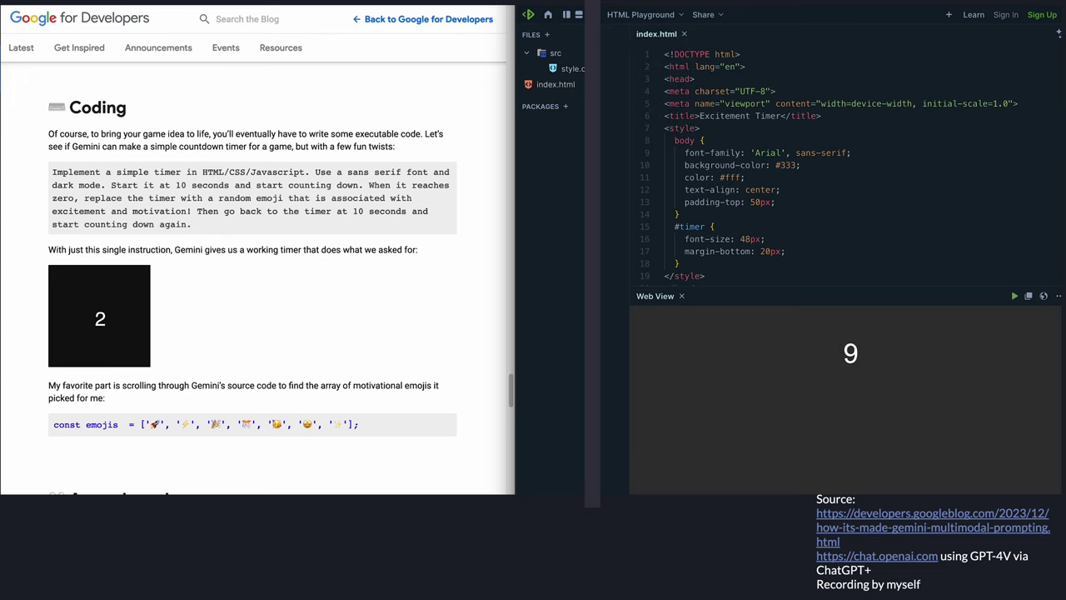
key(ctrl+w)
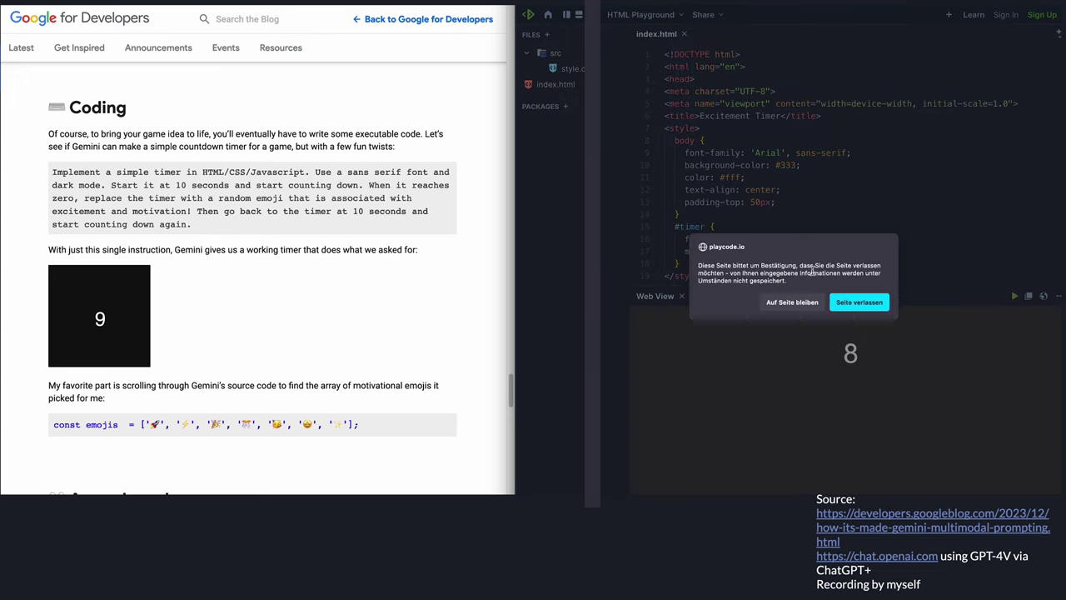
key(Return)
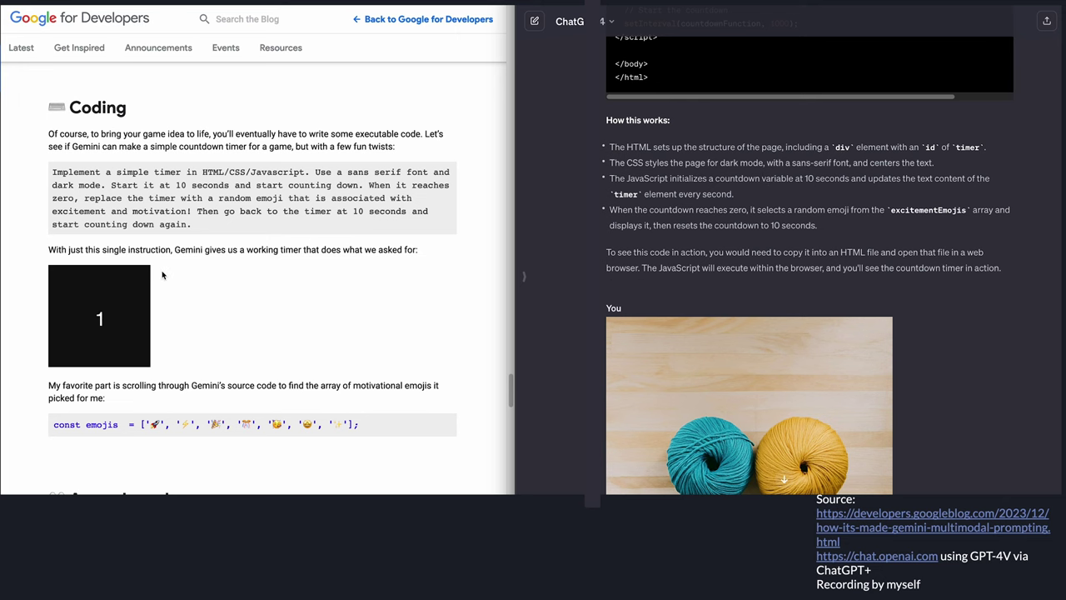
Scroll the blog past Coding to the sneak-peek blue and yellow yarn example
scroll(163, 275, up, 1)
scroll(162, 274, down, 1)
scroll(705, 223, up, 10)
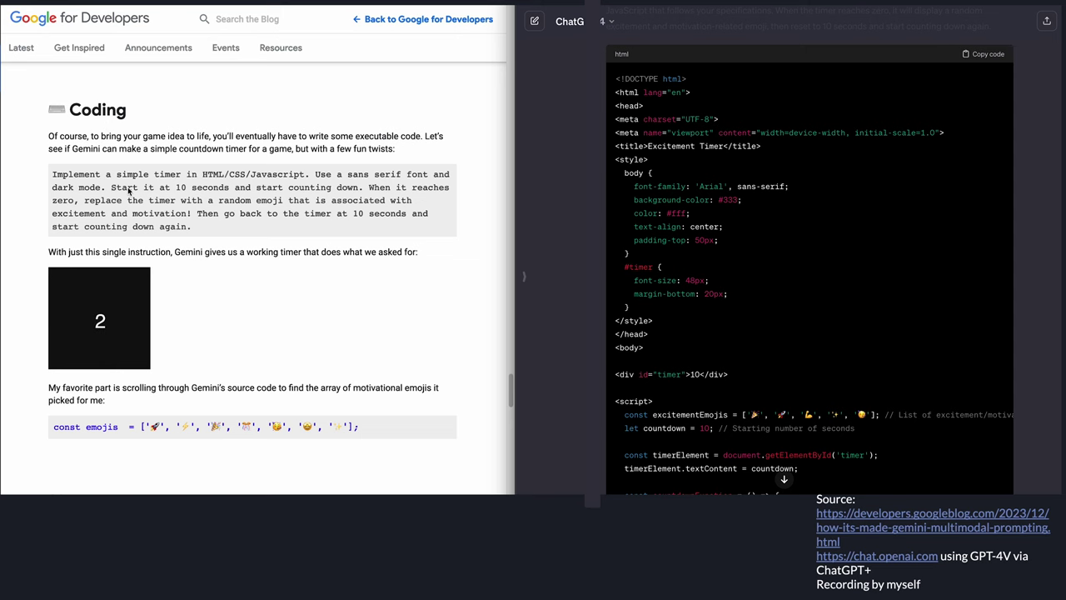
scroll(129, 190, down, 1)
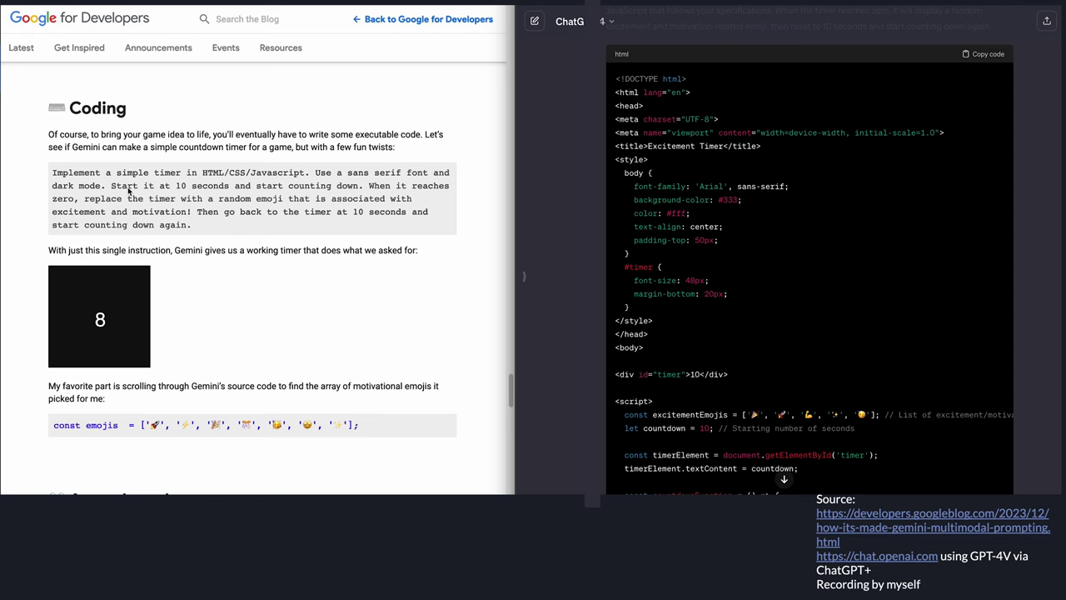
scroll(128, 190, down, 2)
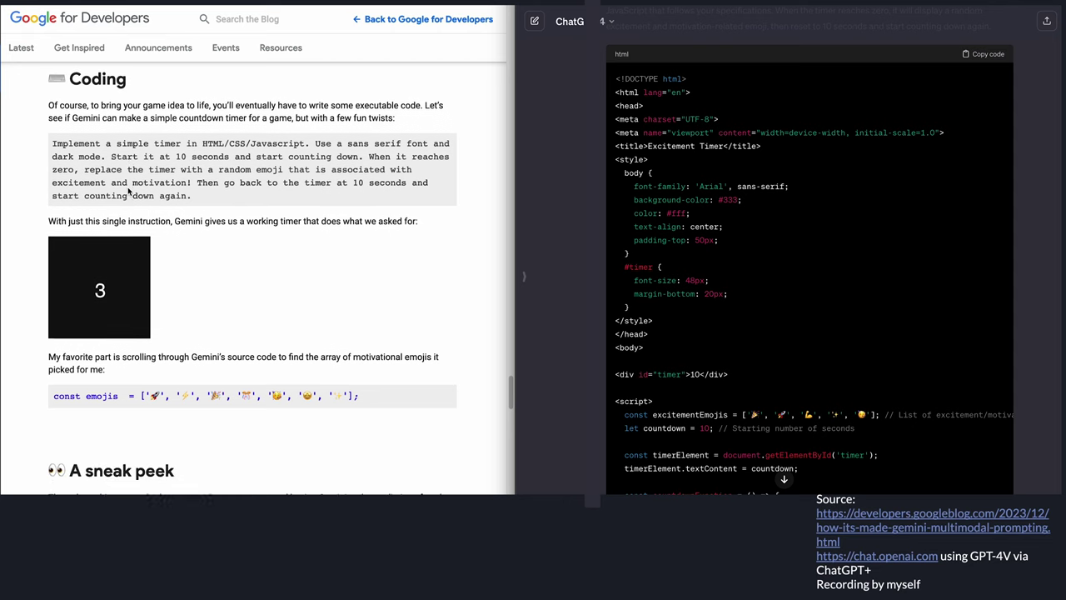
scroll(128, 191, down, 3)
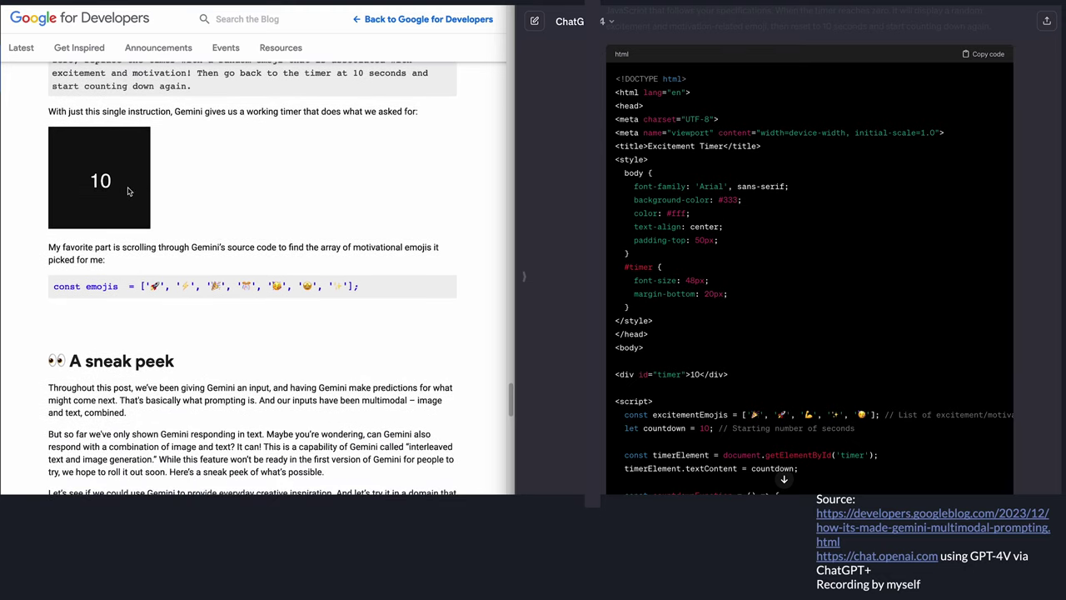
scroll(128, 191, down, 8)
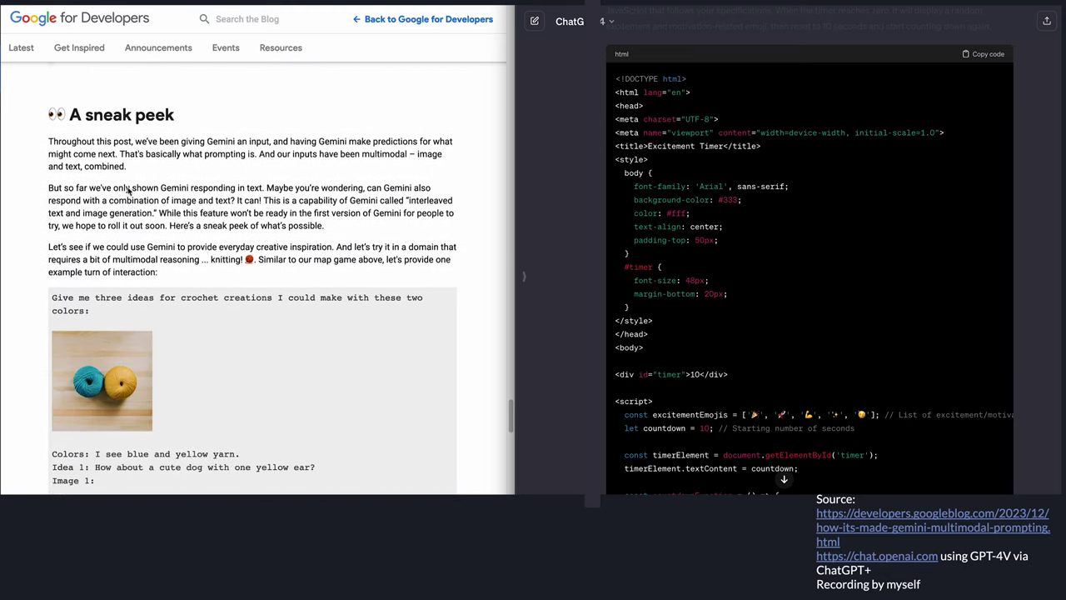
scroll(129, 190, down, 6)
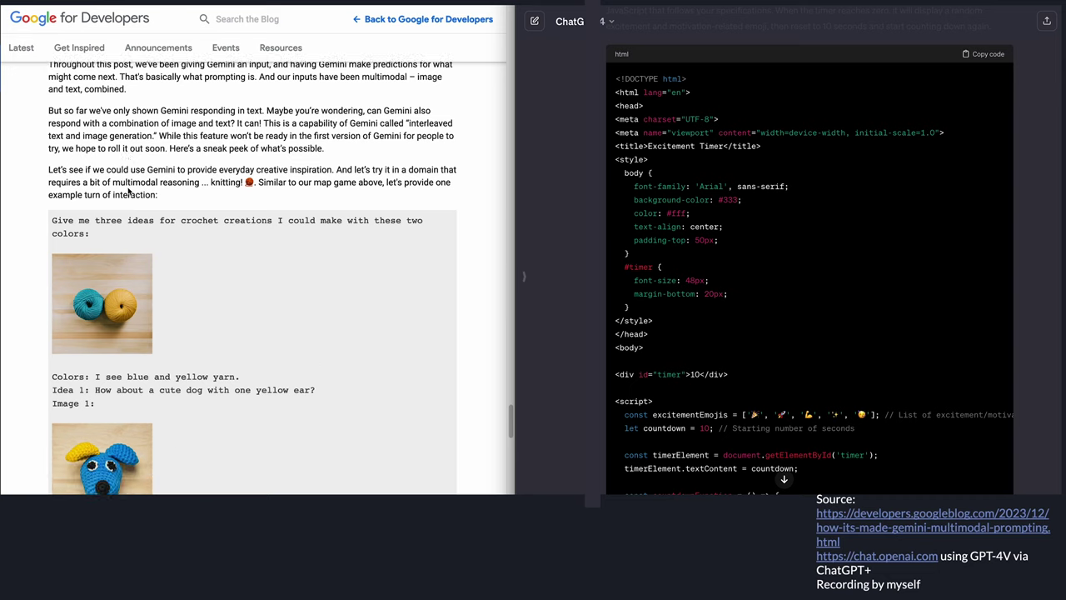
Scroll ChatGPT to the yarn-photo prompt and briefly highlight the word 'three' in it
scroll(667, 308, down, 5)
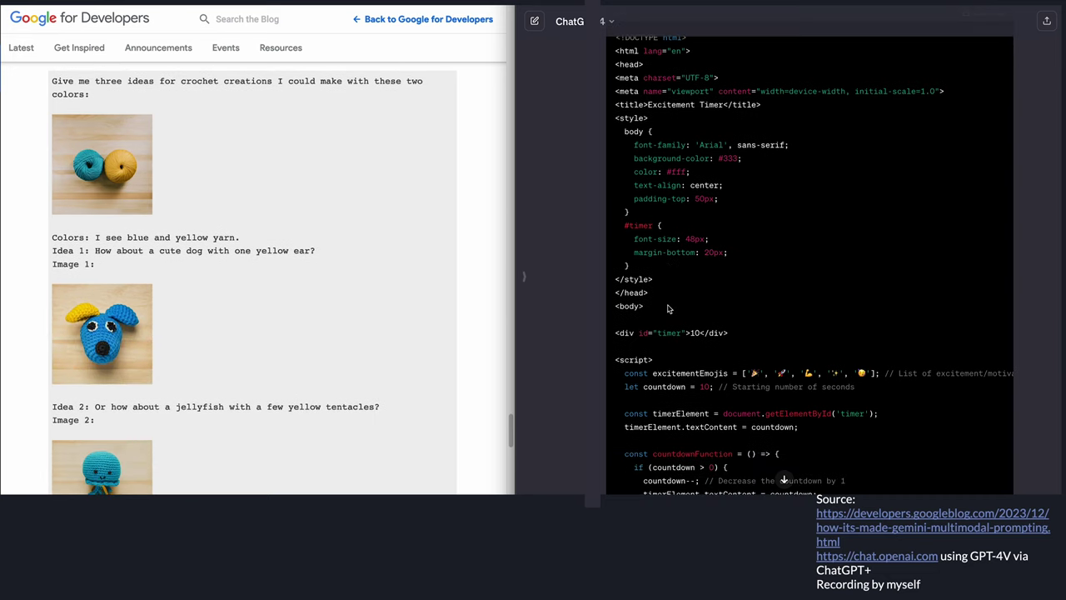
scroll(667, 307, down, 15)
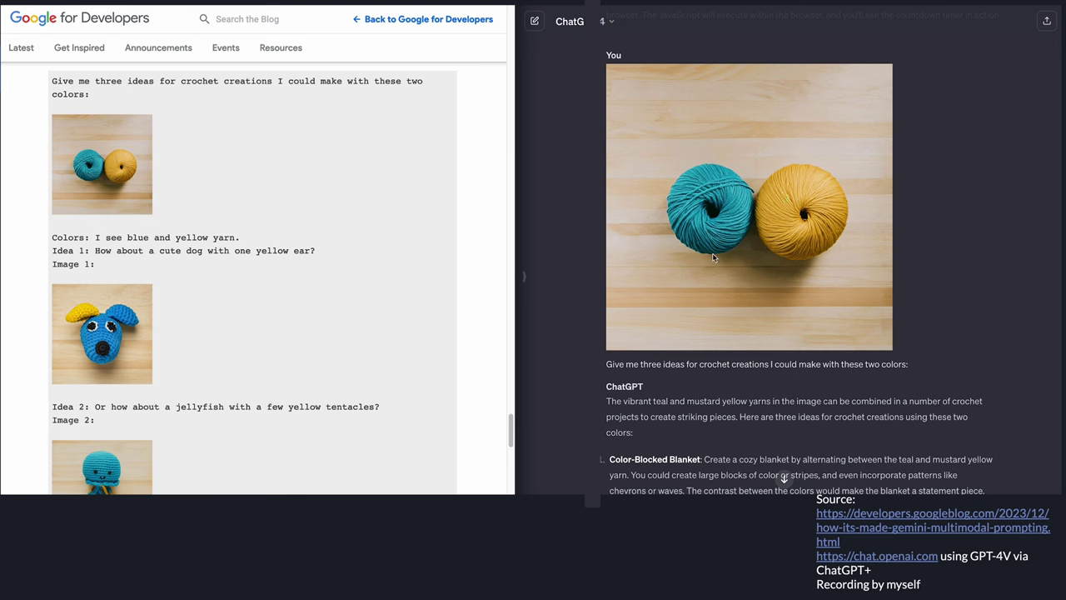
drag(640, 364, 908, 364)
click(906, 362)
Highlight the blog's Idea 1 yellow-eared dog suggestion, then scroll the blog on to Idea 3
drag(94, 251, 313, 251)
click(293, 251)
scroll(167, 302, down, 3)
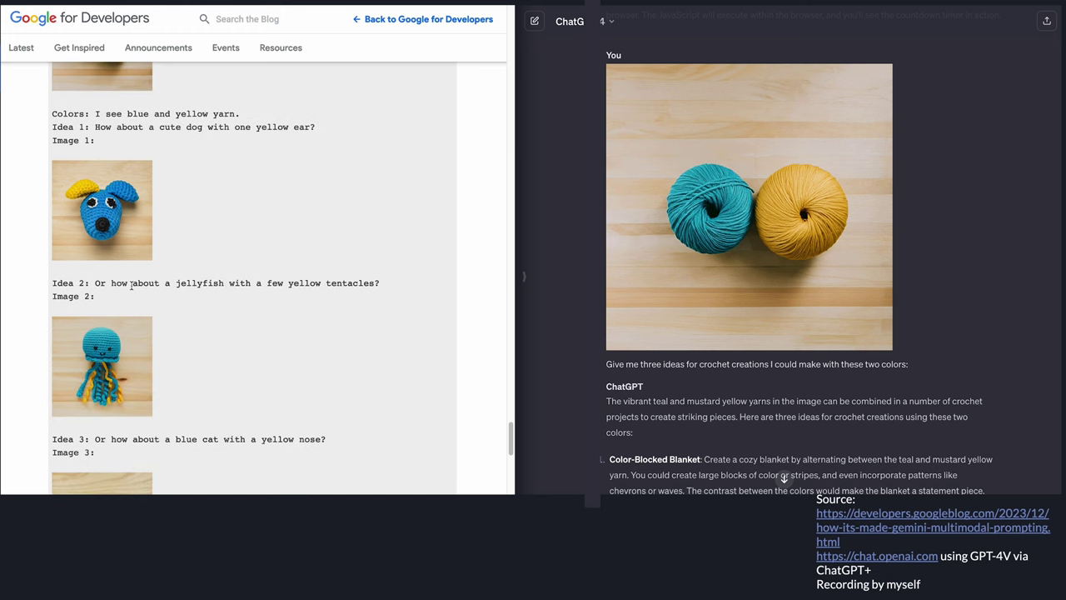
scroll(708, 332, down, 3)
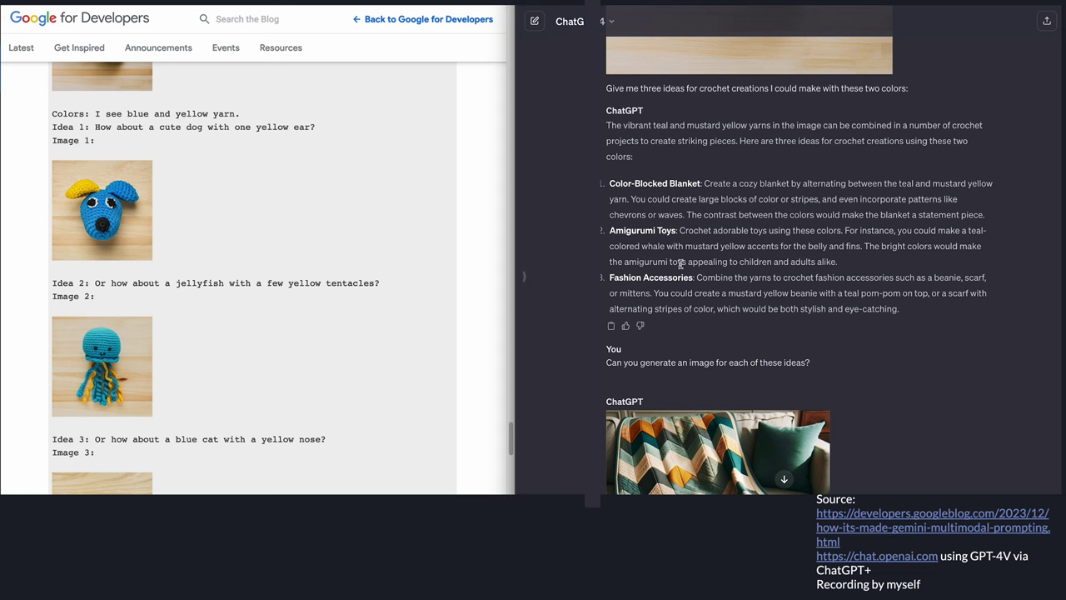
Scroll down and briefly highlight ChatGPT's image-generation prompt text
scroll(681, 263, down, 1)
scroll(680, 263, down, 1)
drag(613, 287, 817, 290)
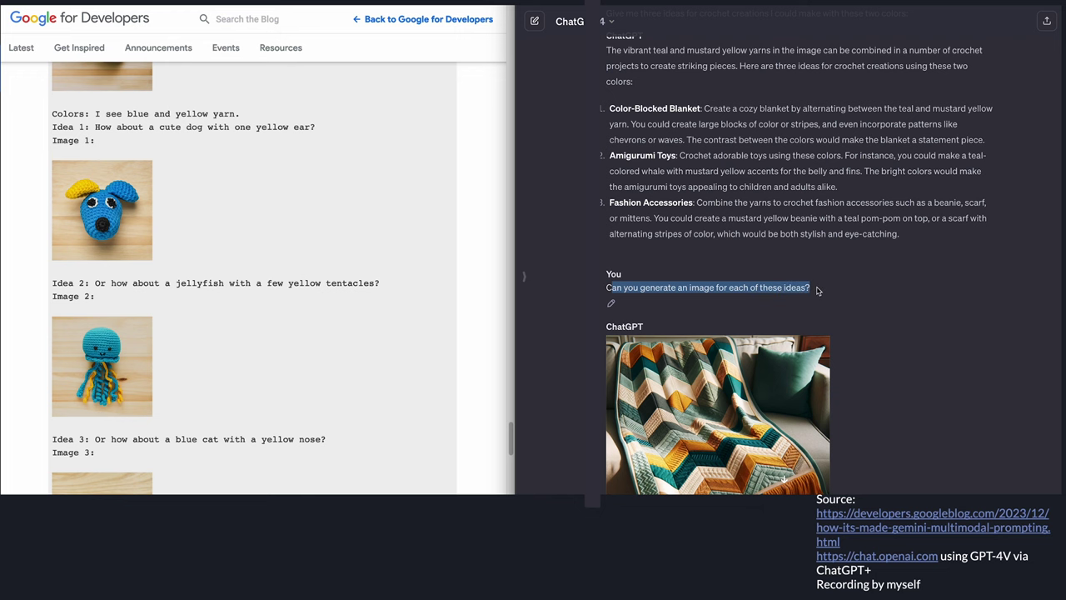
click(817, 290)
Scroll through the blanket, whale and scarf images to the pink-and-blue yarn prompt
scroll(817, 288, down, 2)
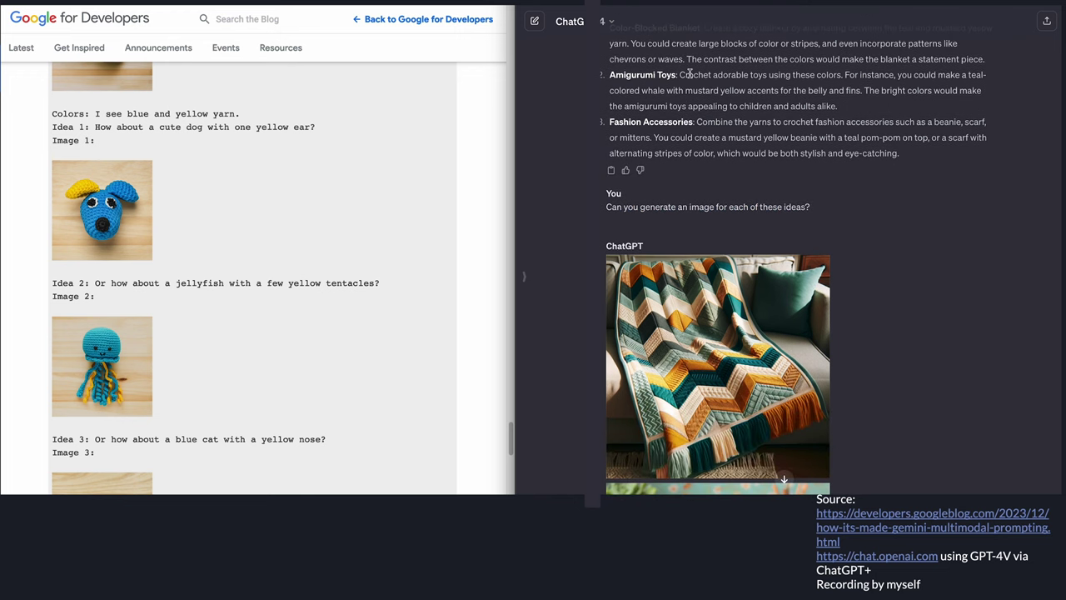
scroll(755, 368, down, 5)
scroll(755, 368, down, 2)
scroll(755, 368, down, 4)
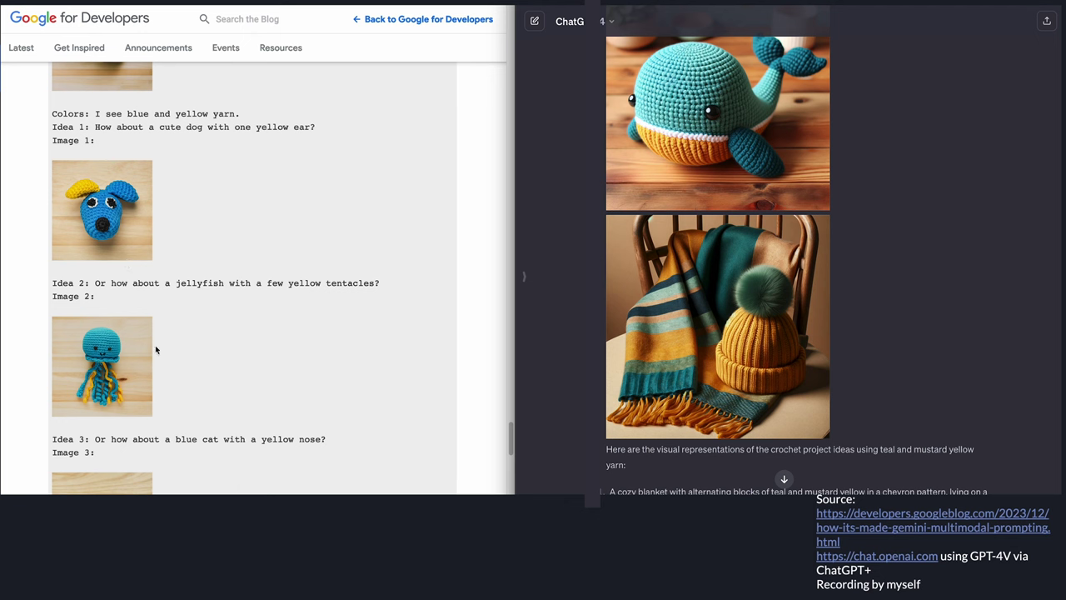
scroll(673, 206, up, 8)
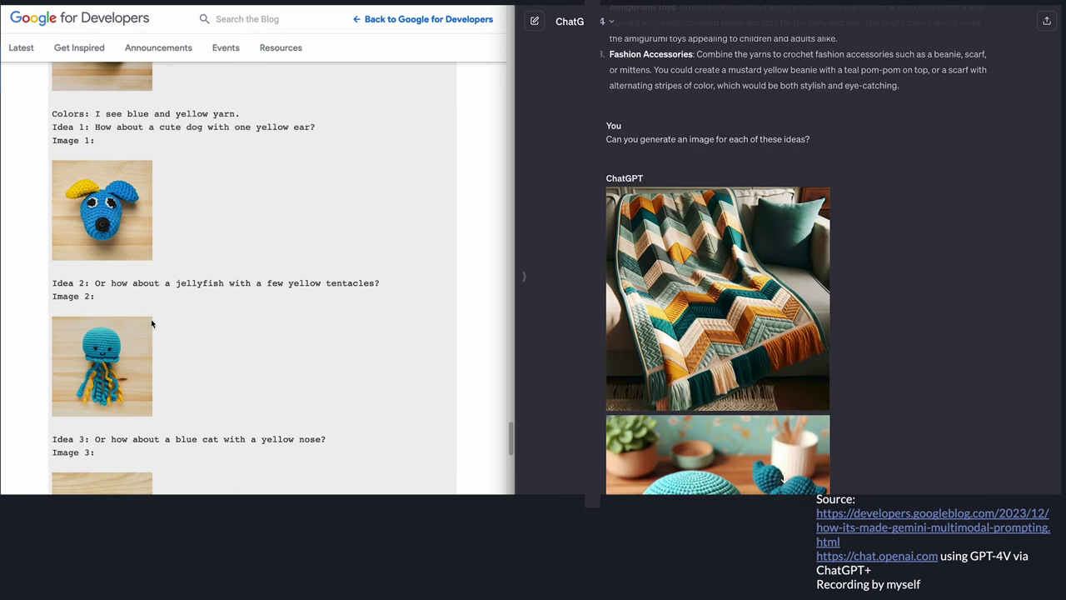
scroll(152, 323, down, 2)
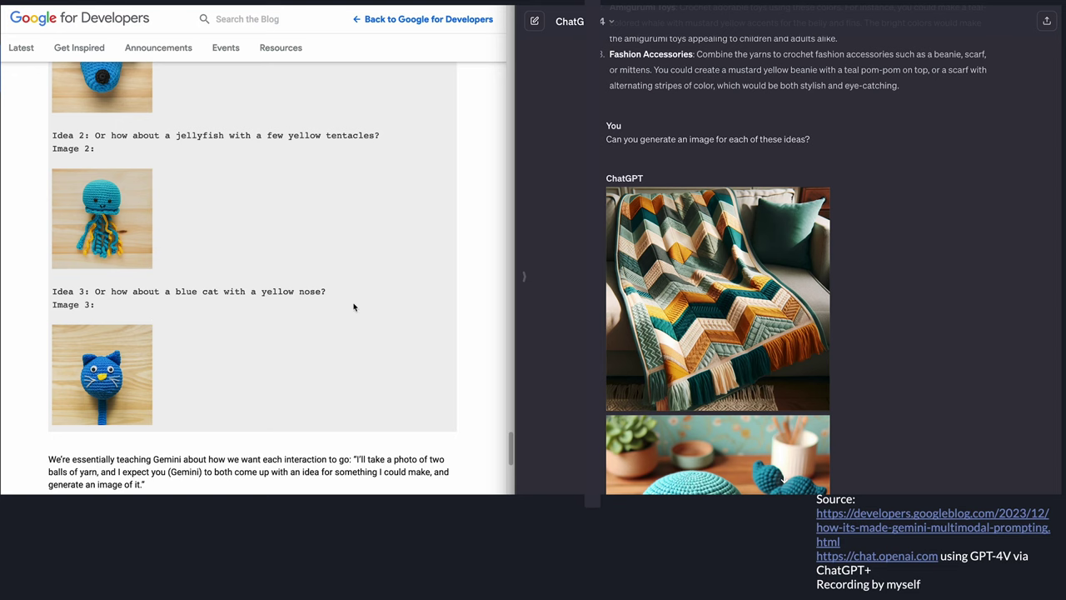
scroll(355, 305, down, 2)
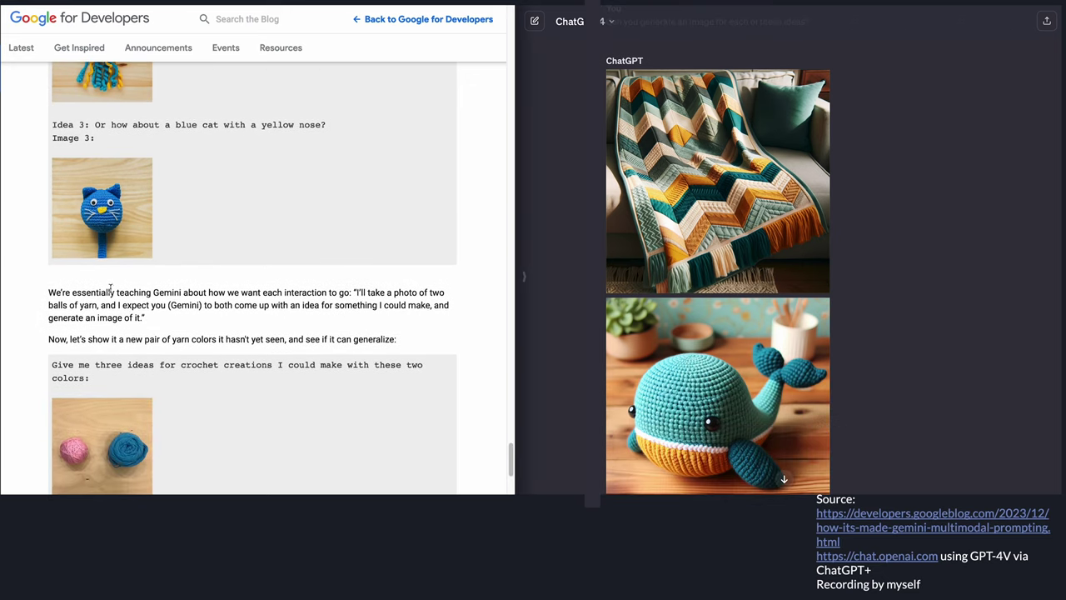
Highlight 'essentially teaching Gemini' and 'I expect you' in the blog's new-yarn paragraph
drag(72, 293, 183, 293)
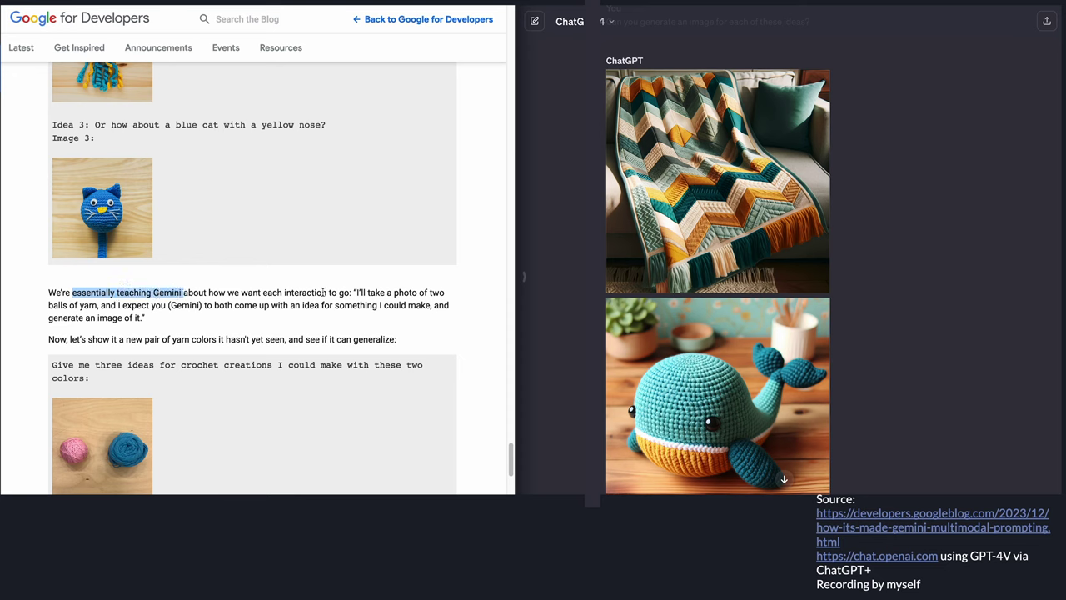
scroll(656, 305, down, 8)
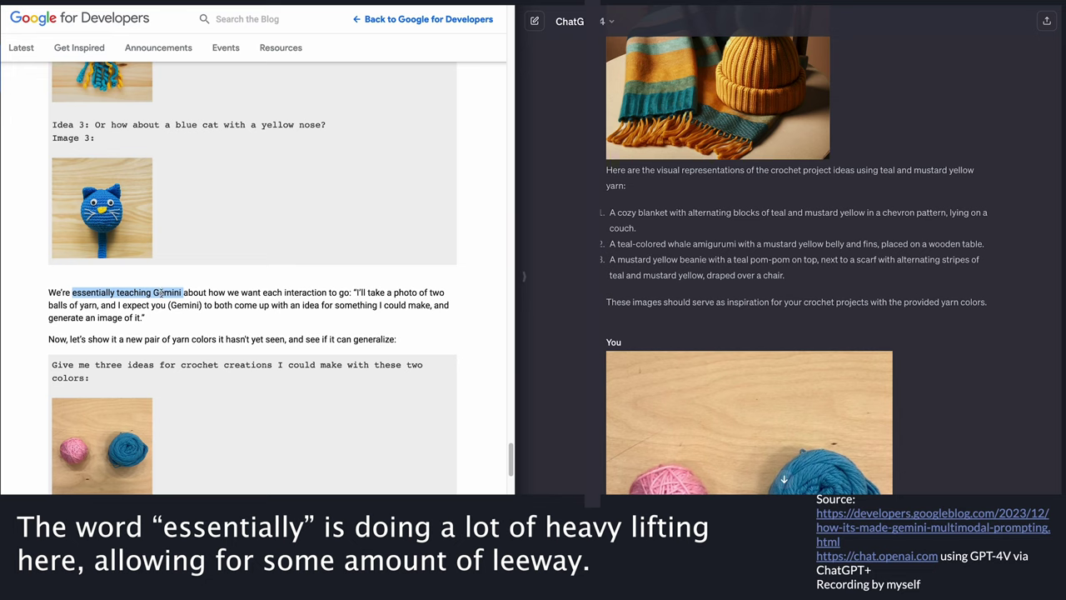
drag(118, 305, 179, 305)
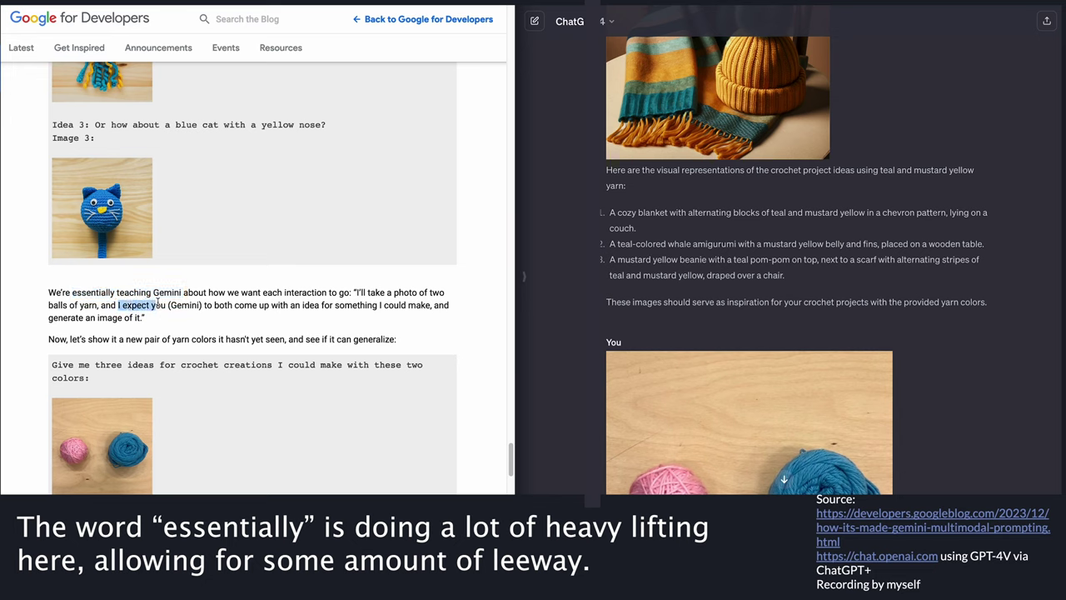
click(158, 303)
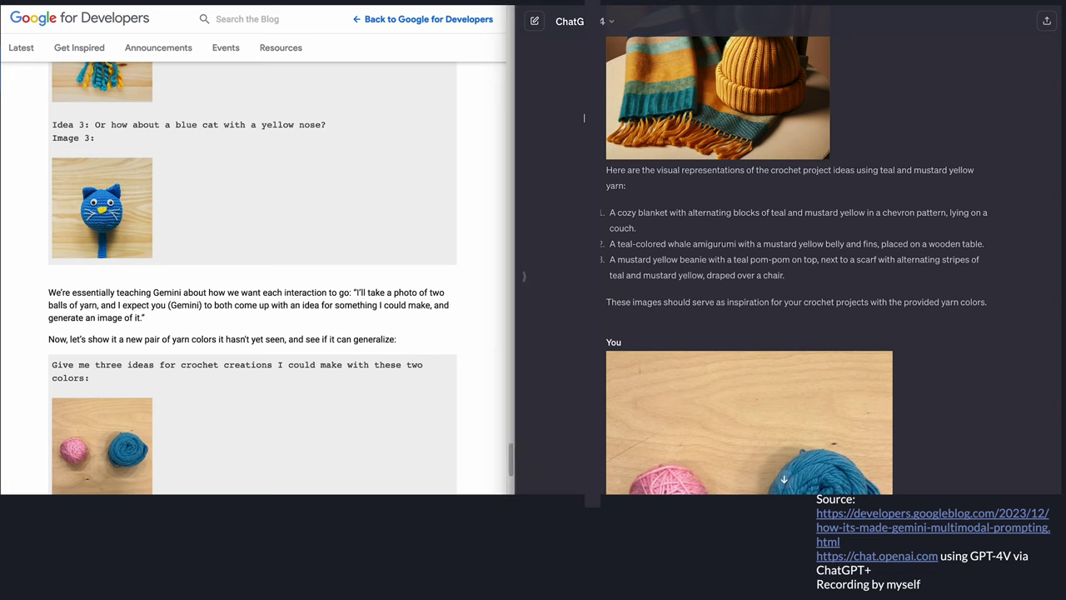
Scroll through the pink-and-blue crochet reply's generated images
scroll(647, 156, up, 5)
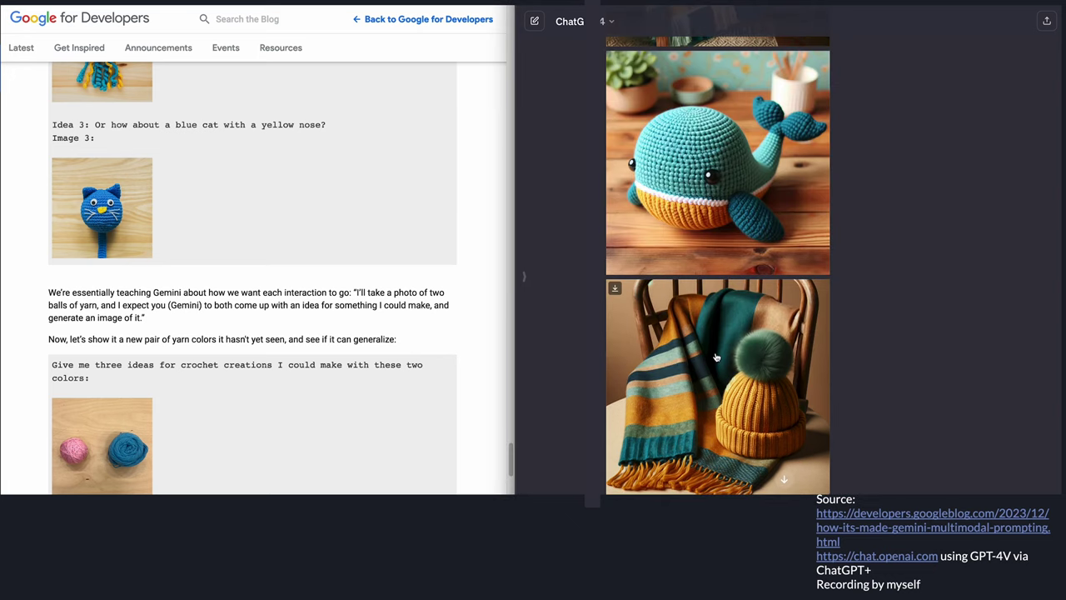
scroll(666, 184, up, 5)
scroll(388, 276, down, 4)
scroll(643, 255, down, 10)
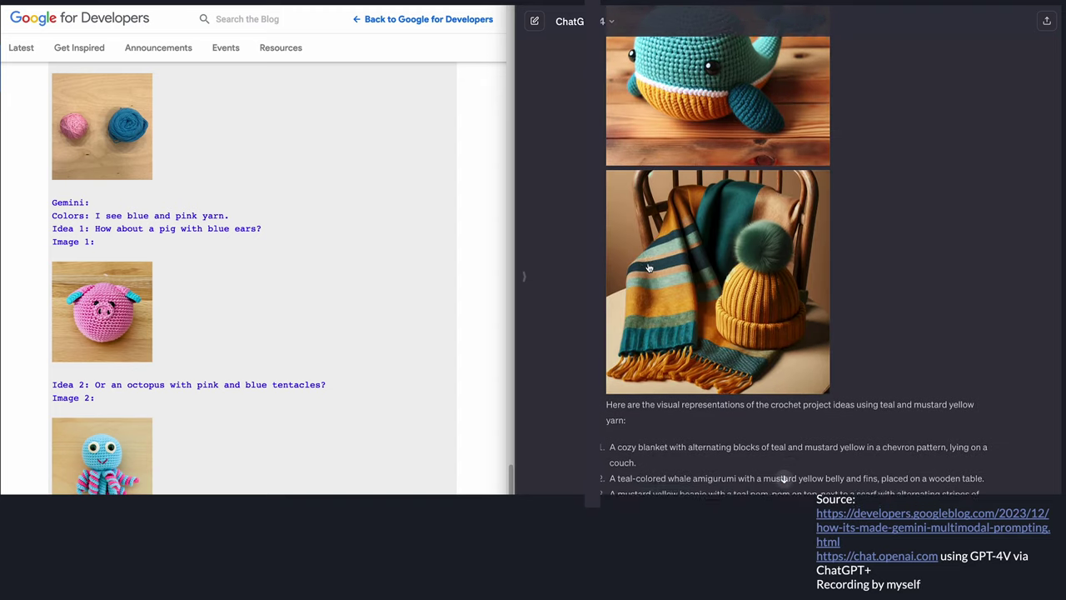
scroll(808, 338, down, 4)
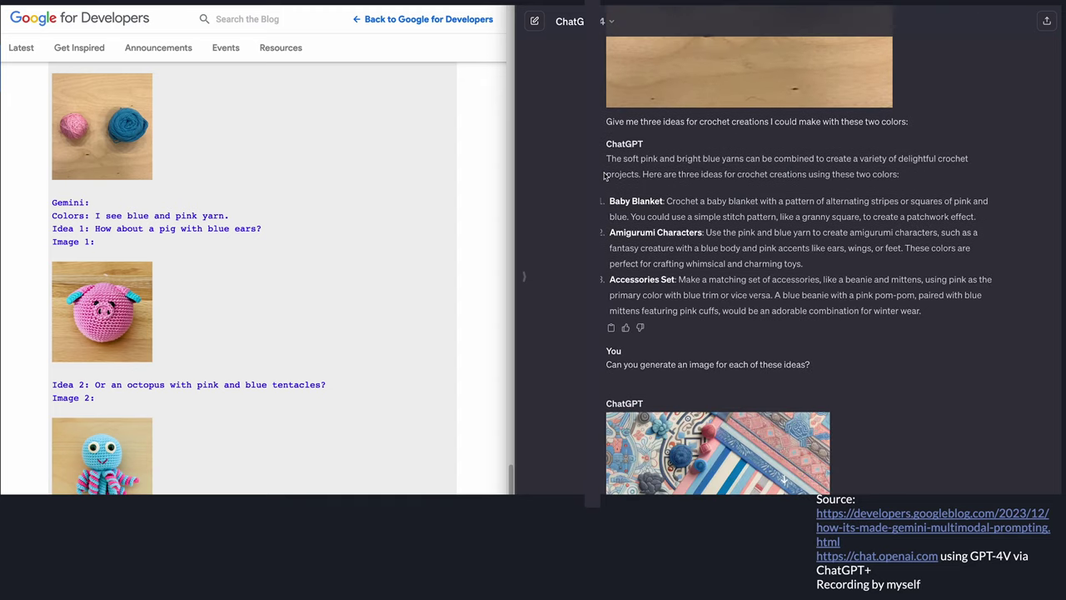
scroll(784, 331, down, 3)
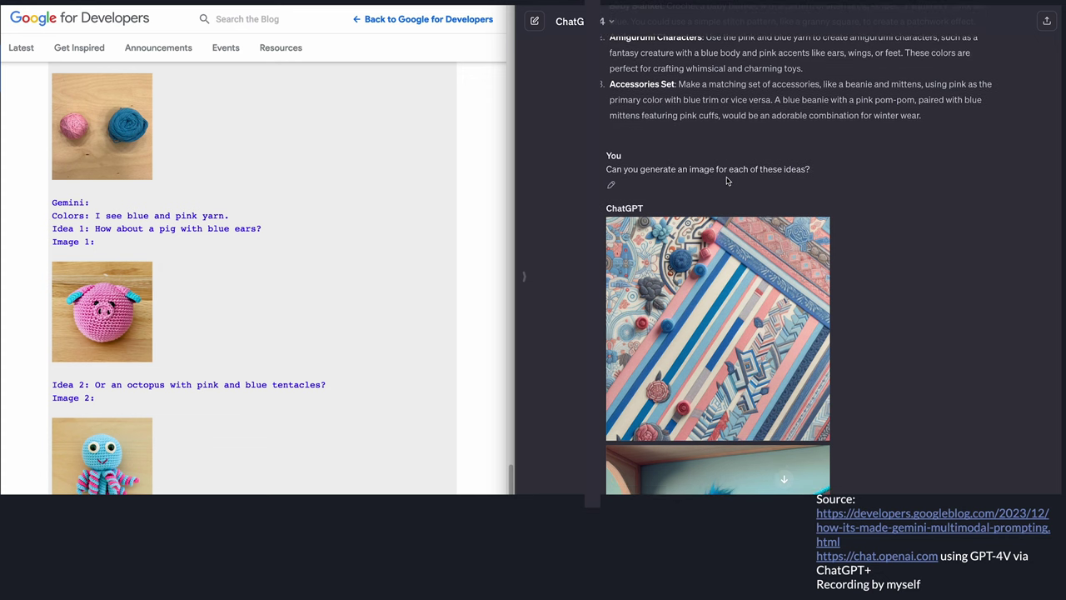
scroll(775, 247, down, 3)
scroll(708, 305, down, 2)
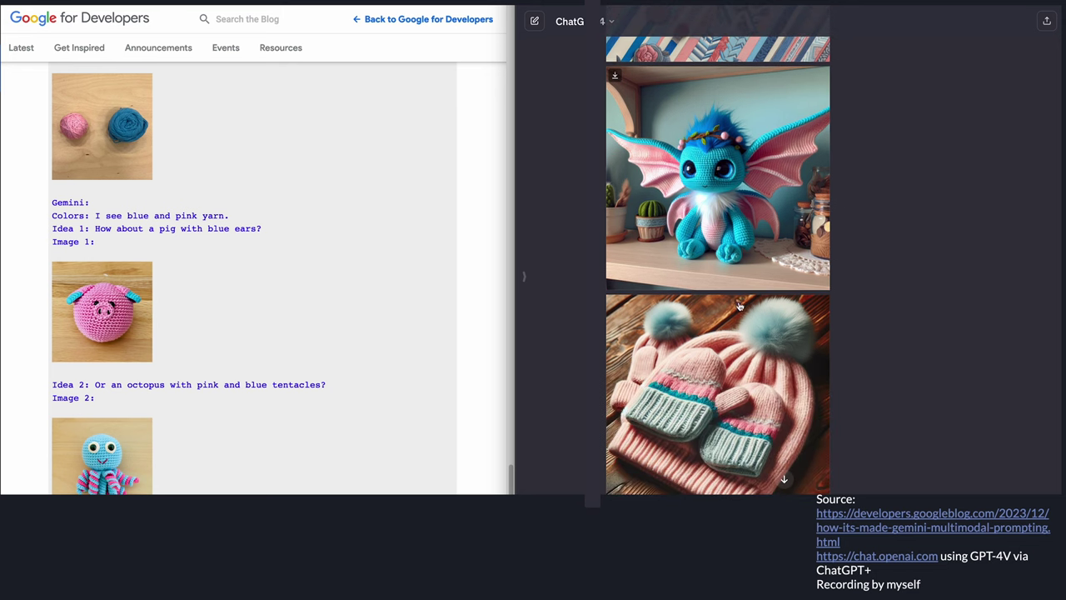
scroll(737, 351, down, 1)
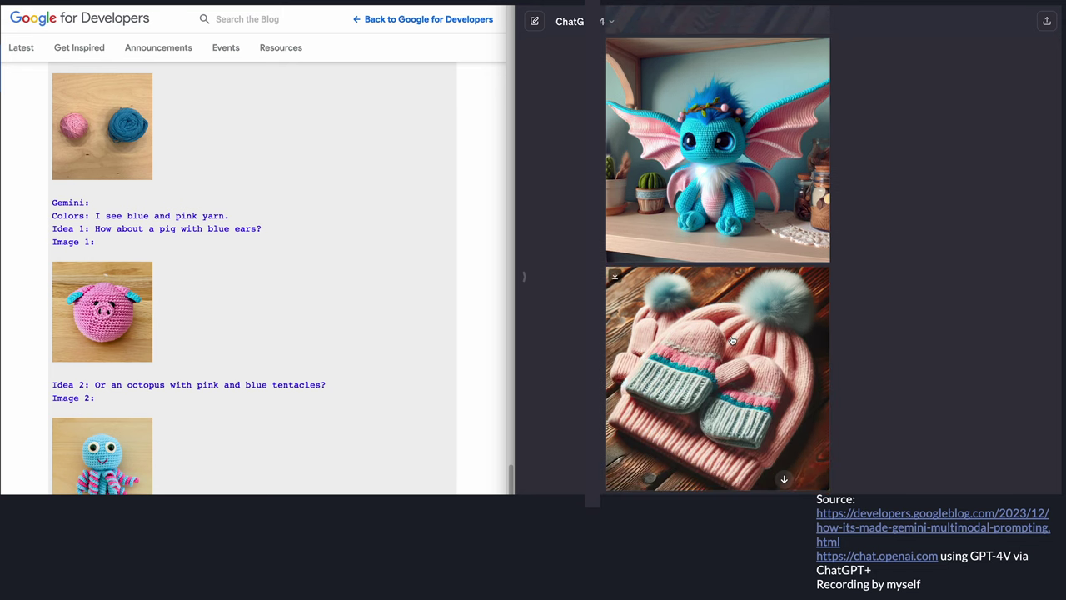
scroll(709, 361, down, 3)
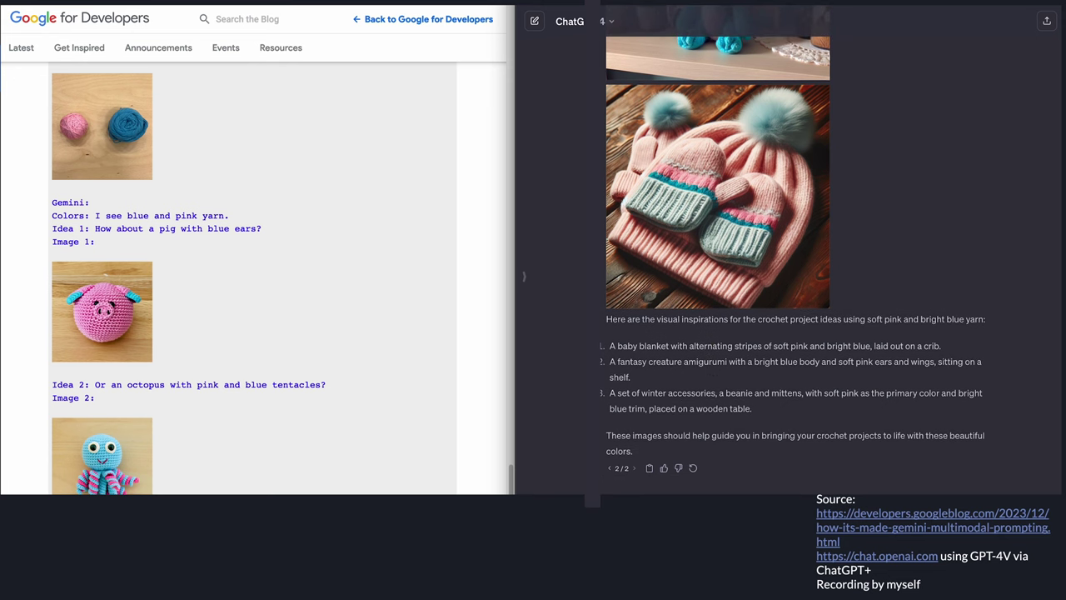
View response version 1 of 2, return to 2 of 2, and scroll the blog to its end
click(609, 468)
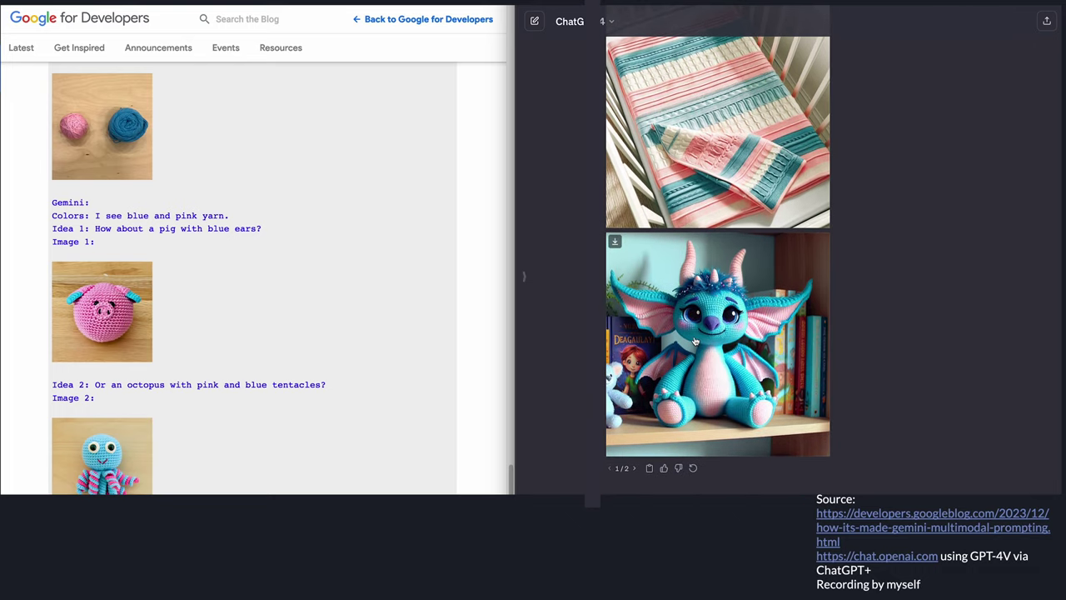
click(634, 468)
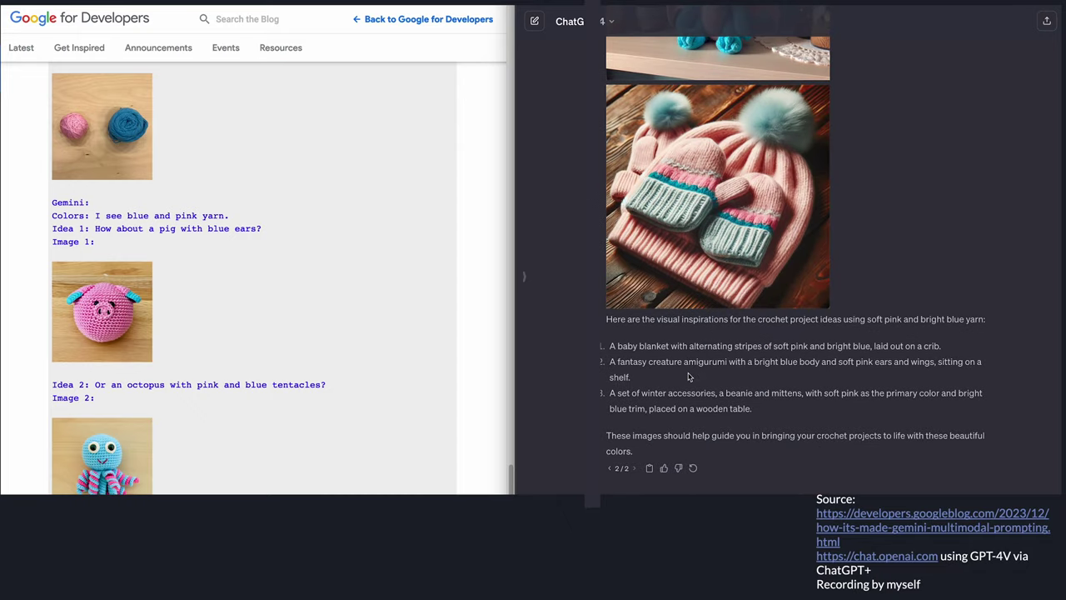
scroll(302, 388, down, 5)
scroll(302, 388, down, 4)
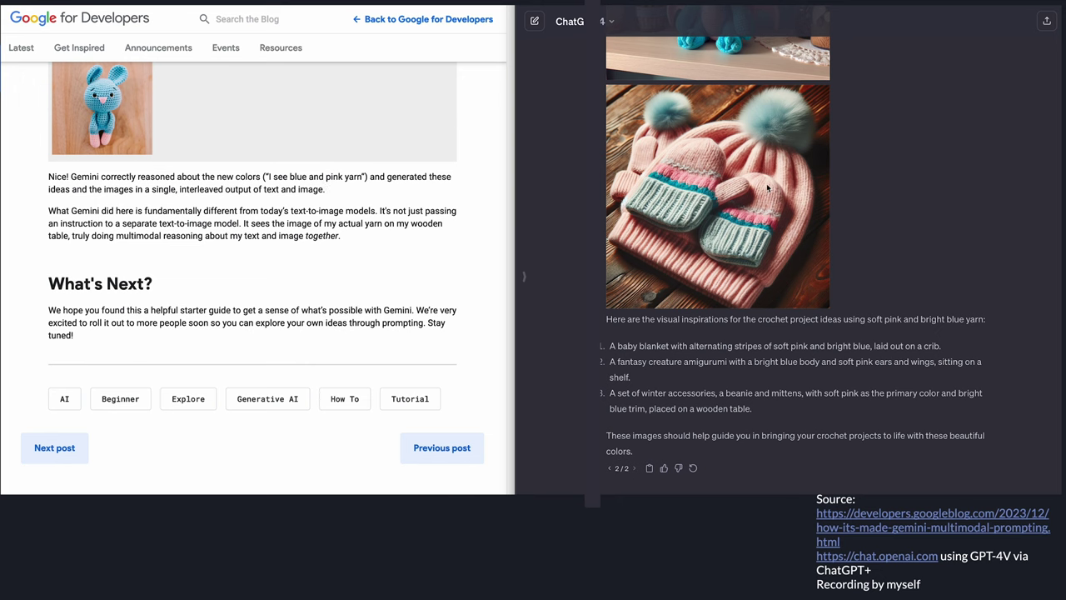
scroll(114, 104, up, 1)
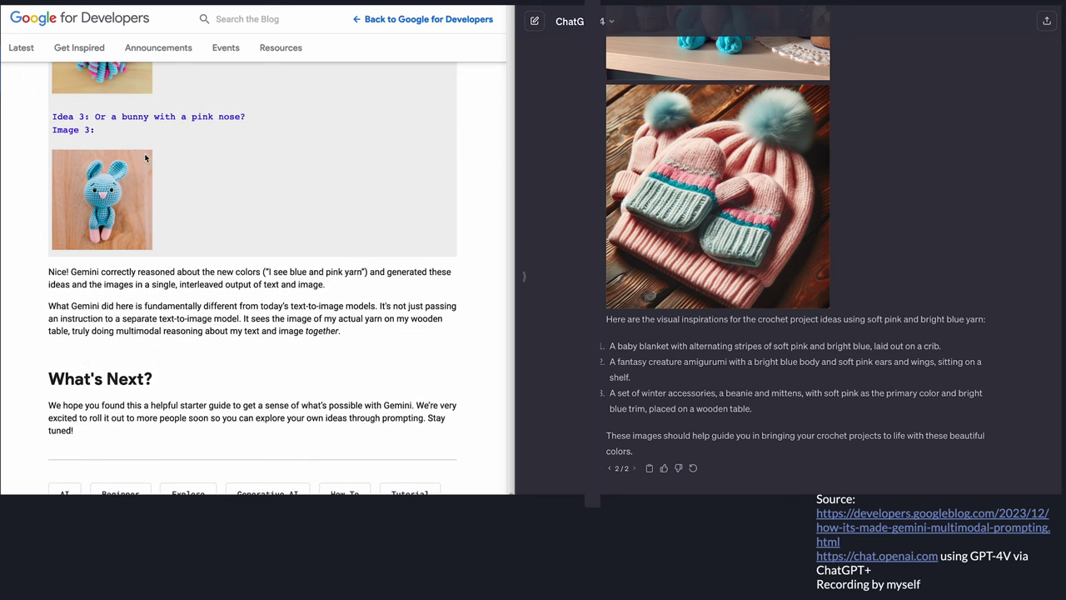
scroll(729, 191, up, 2)
scroll(729, 192, up, 10)
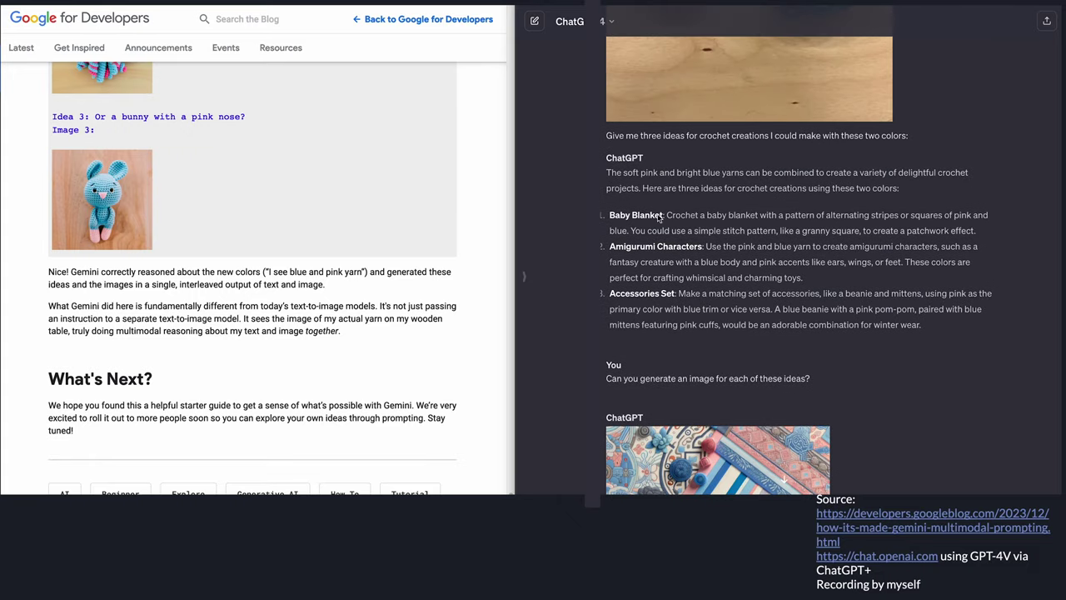
scroll(649, 241, down, 12)
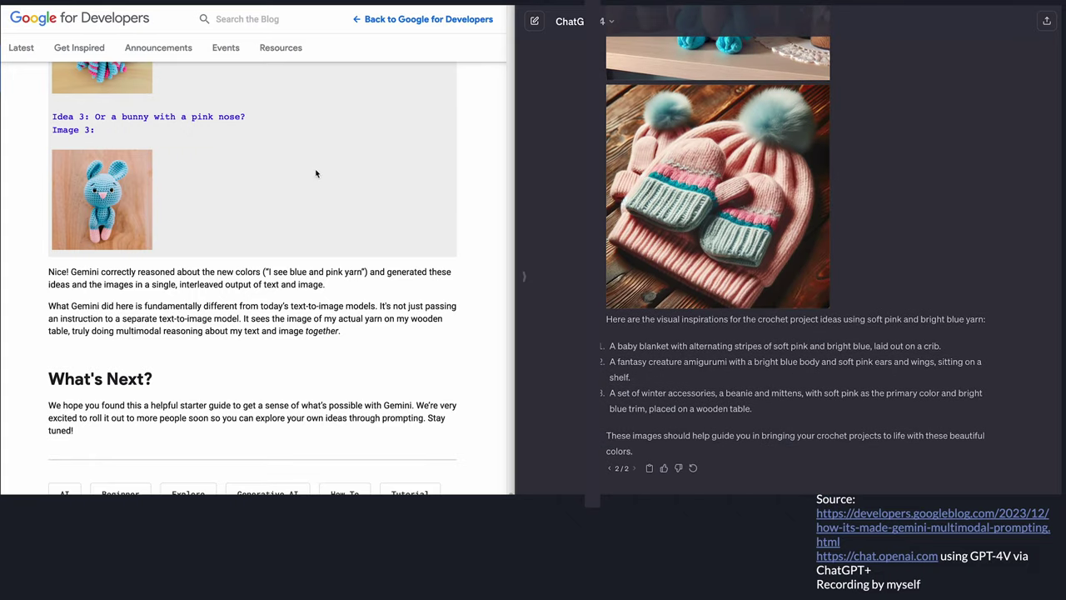
Scroll up once before leaving for the 'Focus on actual strengths rather than hype' slide
scroll(305, 171, up, 4)
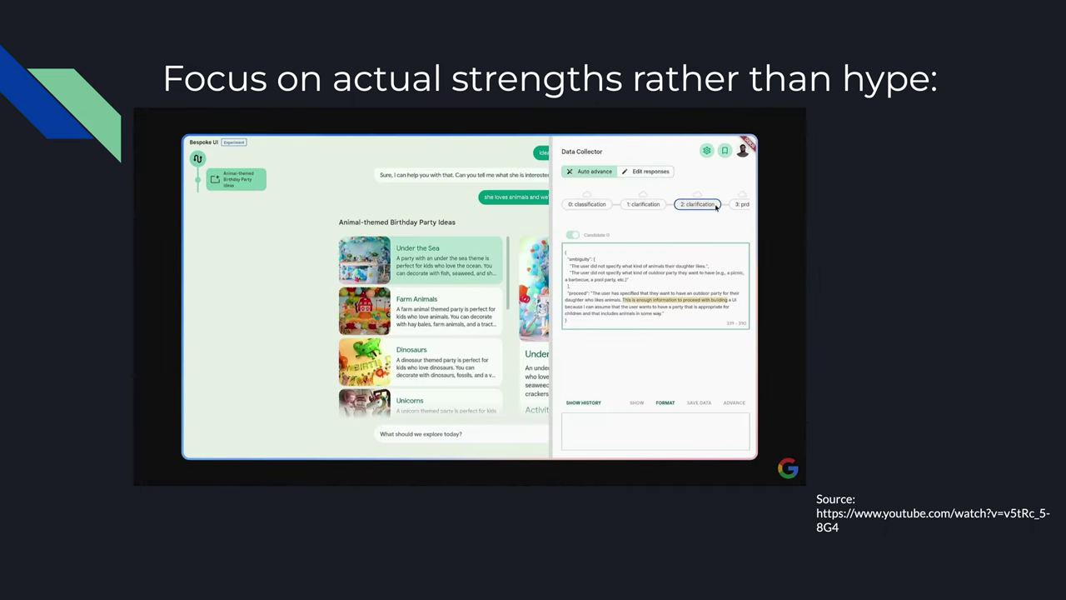
Let the bespoke-interface demo video play to its title card, then turn on the laser pointer with L
mouse_move(616, 309)
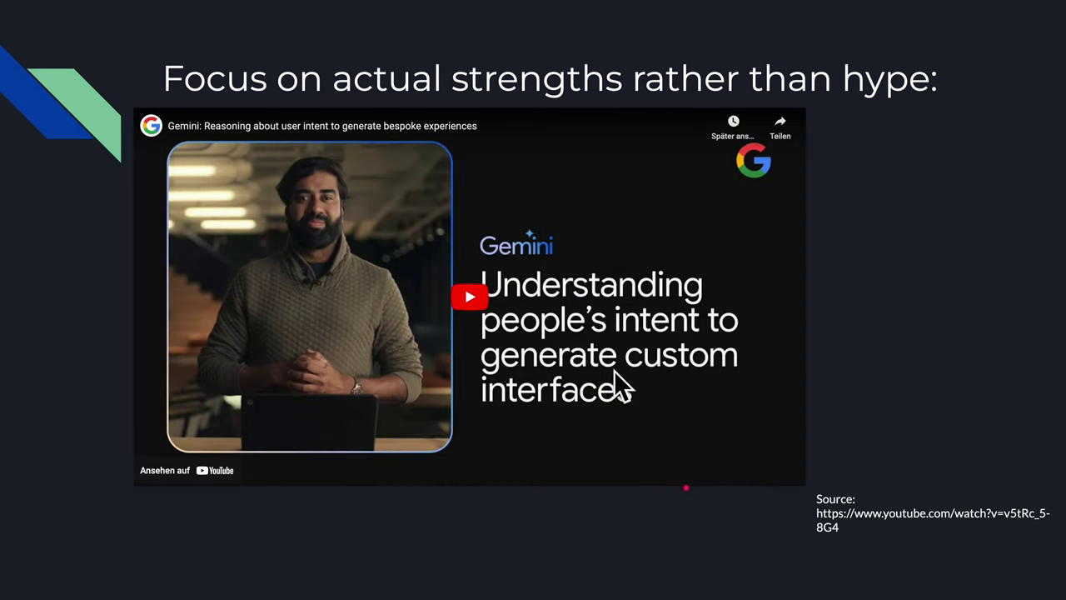
key(l)
Advance to the next slide, the blog's Coding countdown timer example
key(Right)
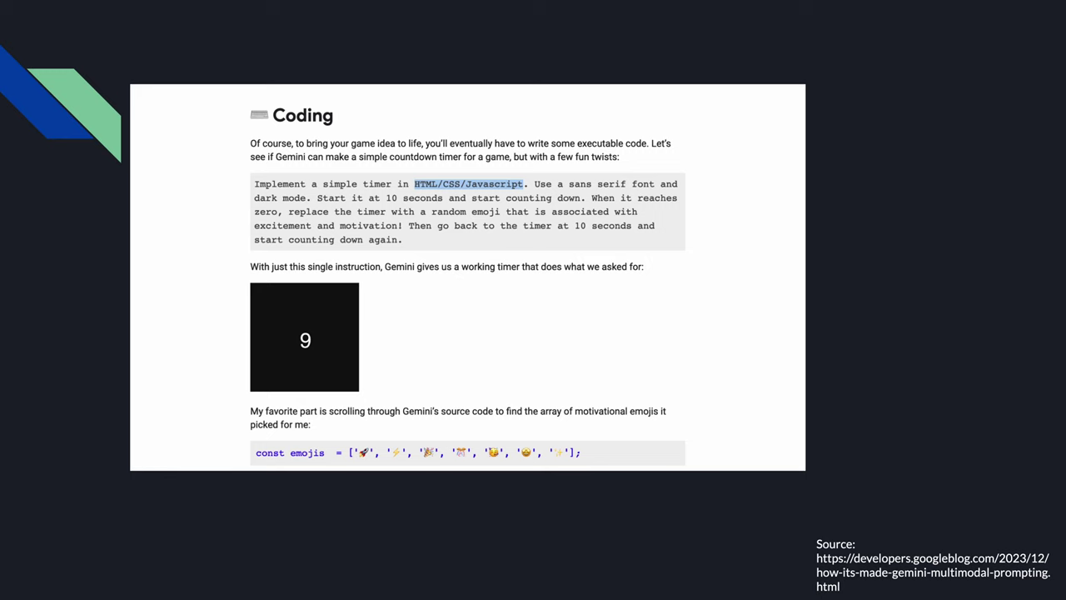